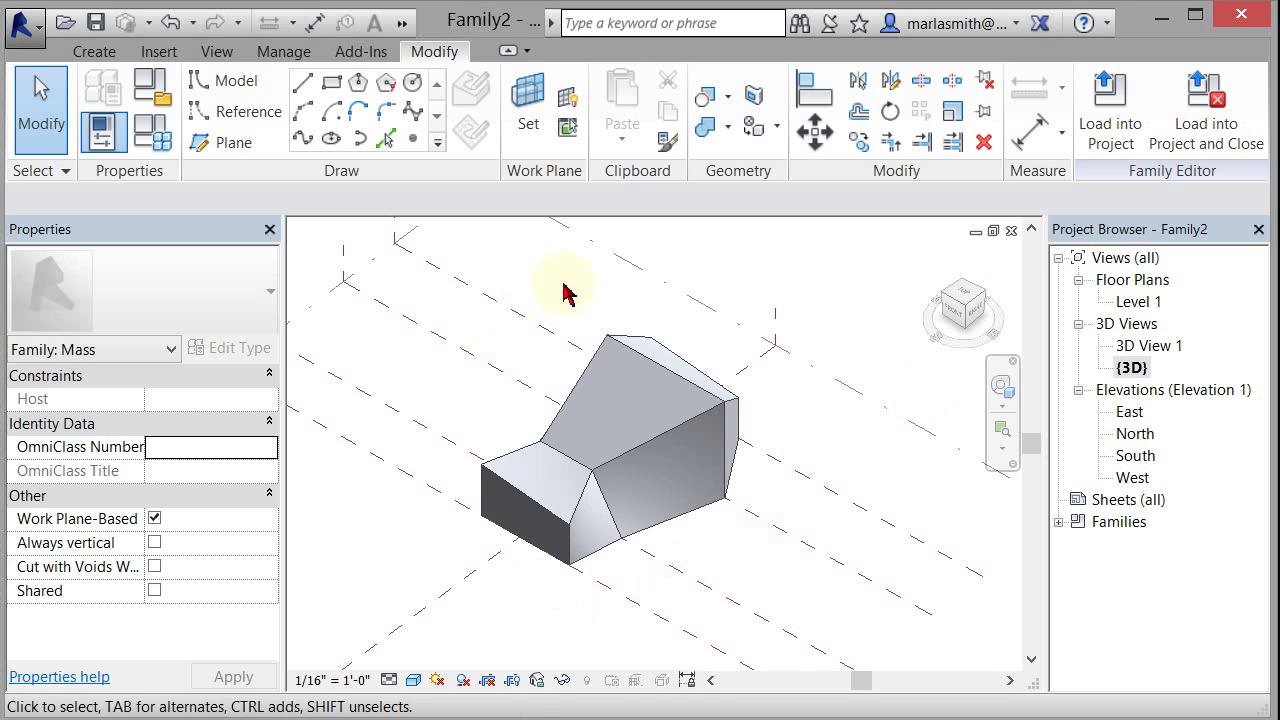
Add a diagonal edge across the middle form's large front face with Form Element > Add Edge.
scroll(620, 440, "up", 3)
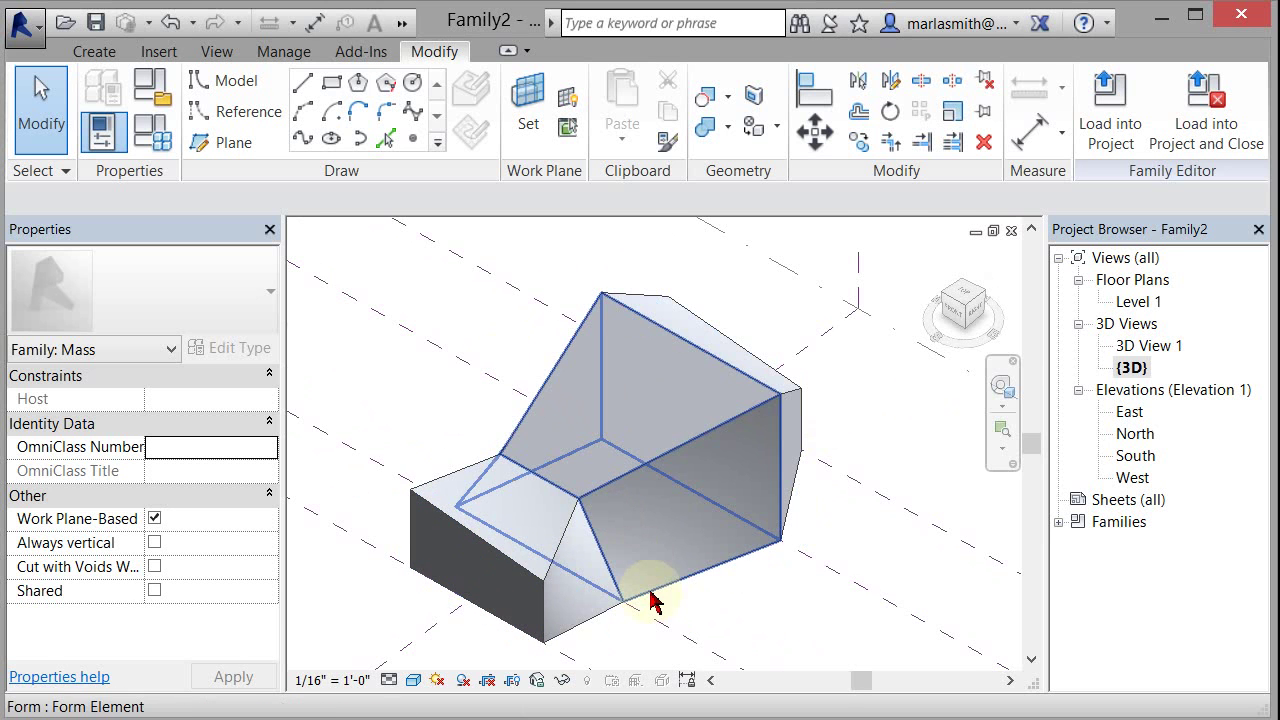
scroll(654, 654, "up", 1)
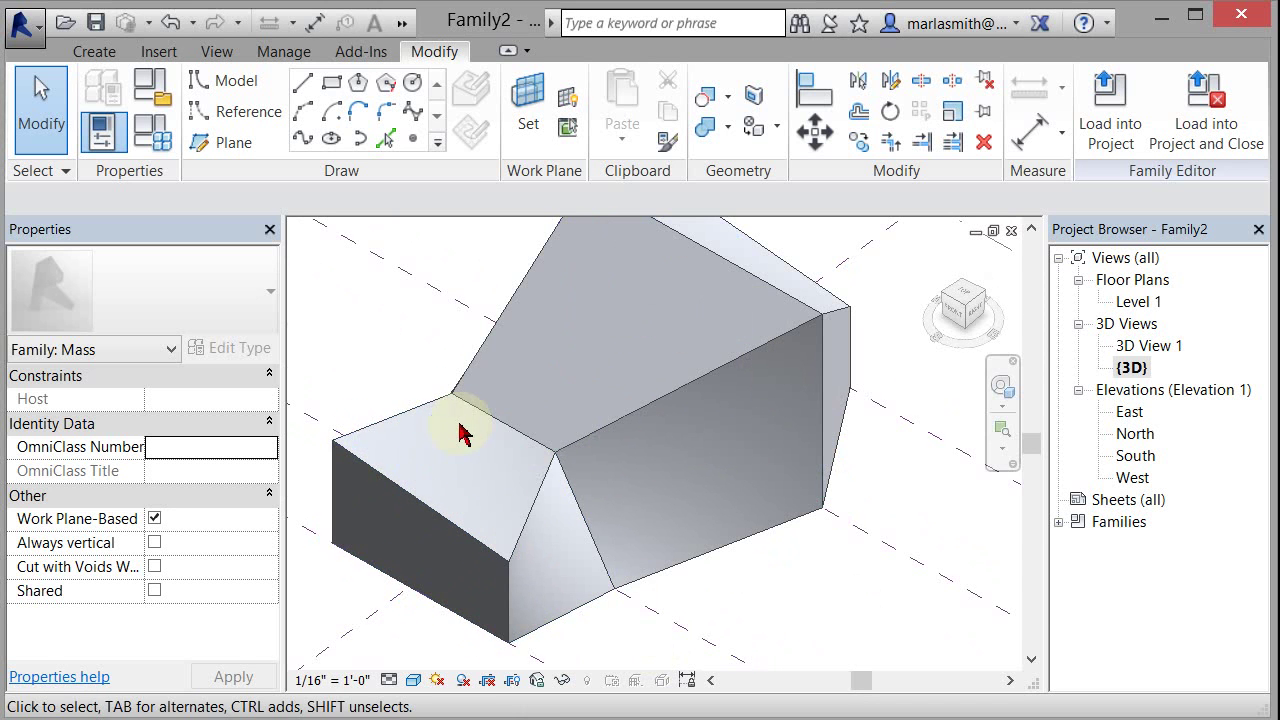
middle_click_drag(457, 429, 596, 498, "shift")
scroll(684, 548, "up", 3)
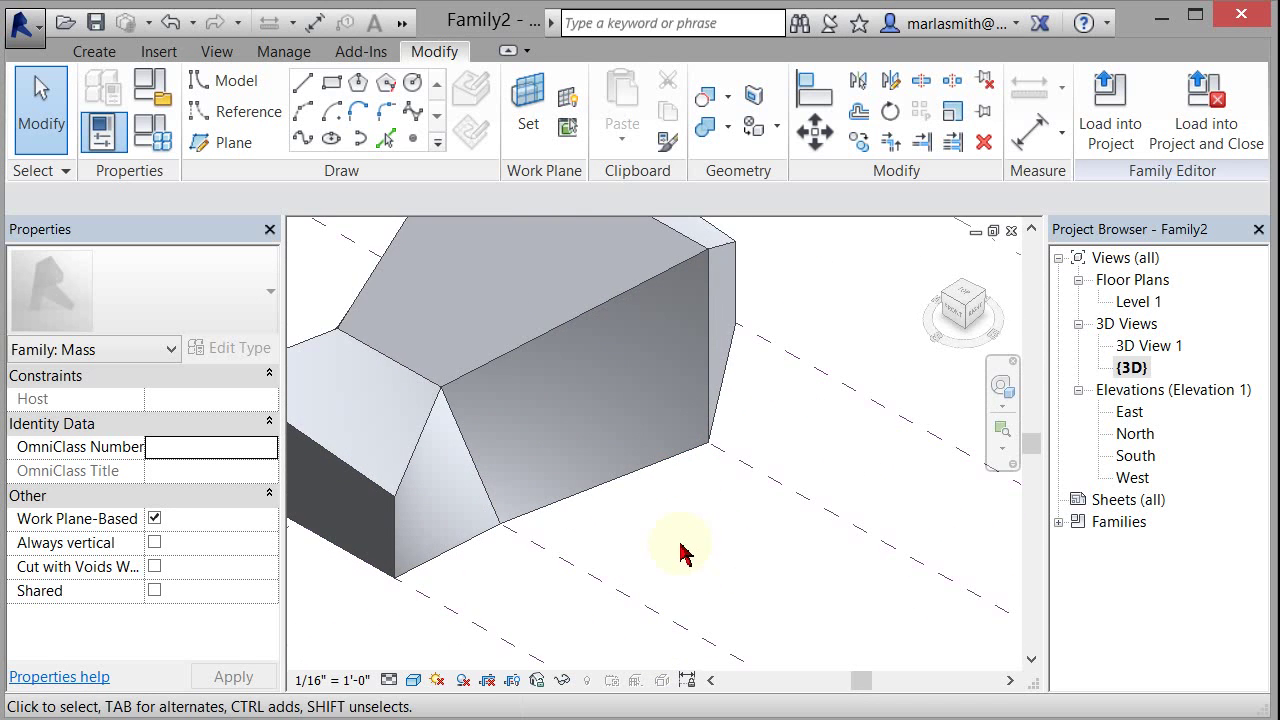
left_click(615, 316)
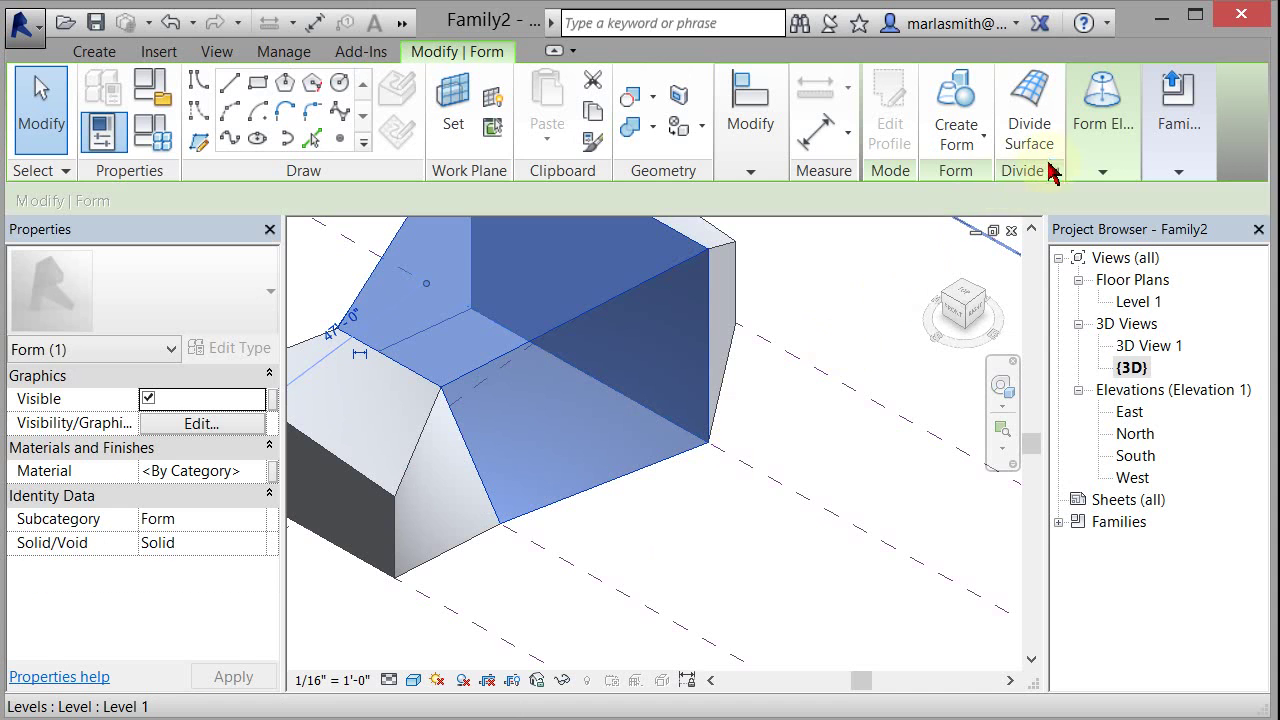
left_click(1102, 174)
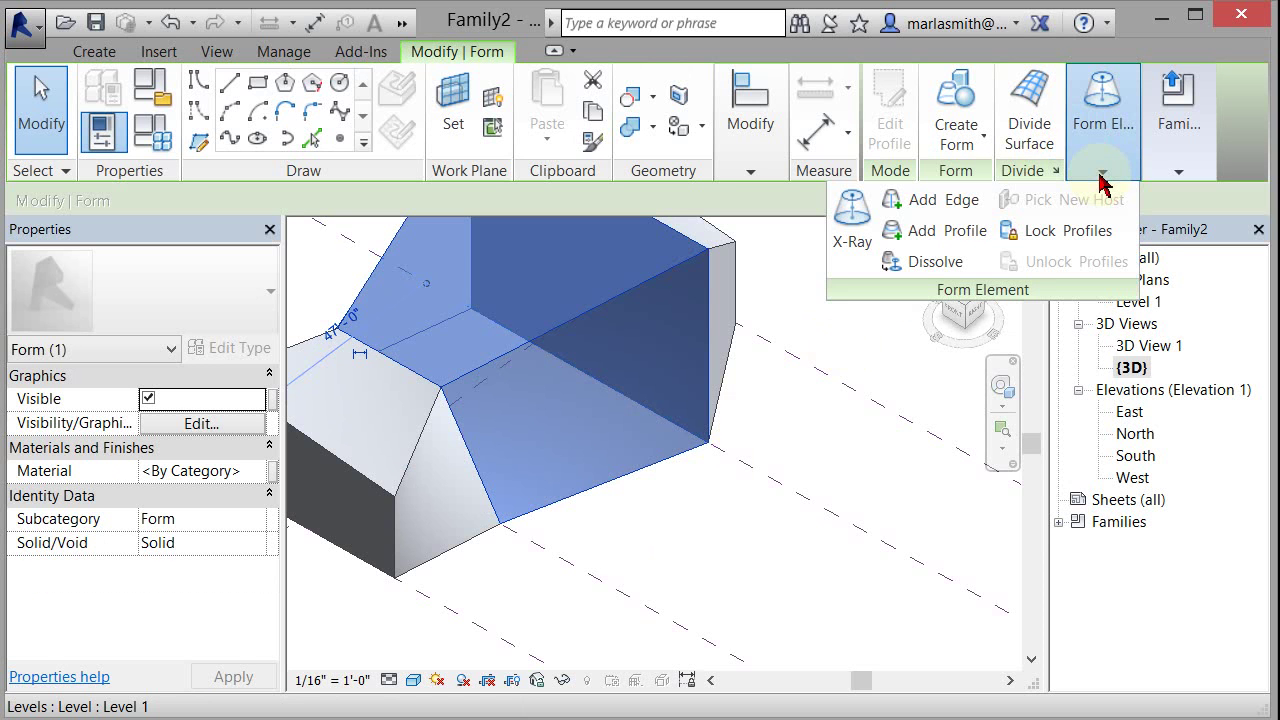
left_click(942, 201)
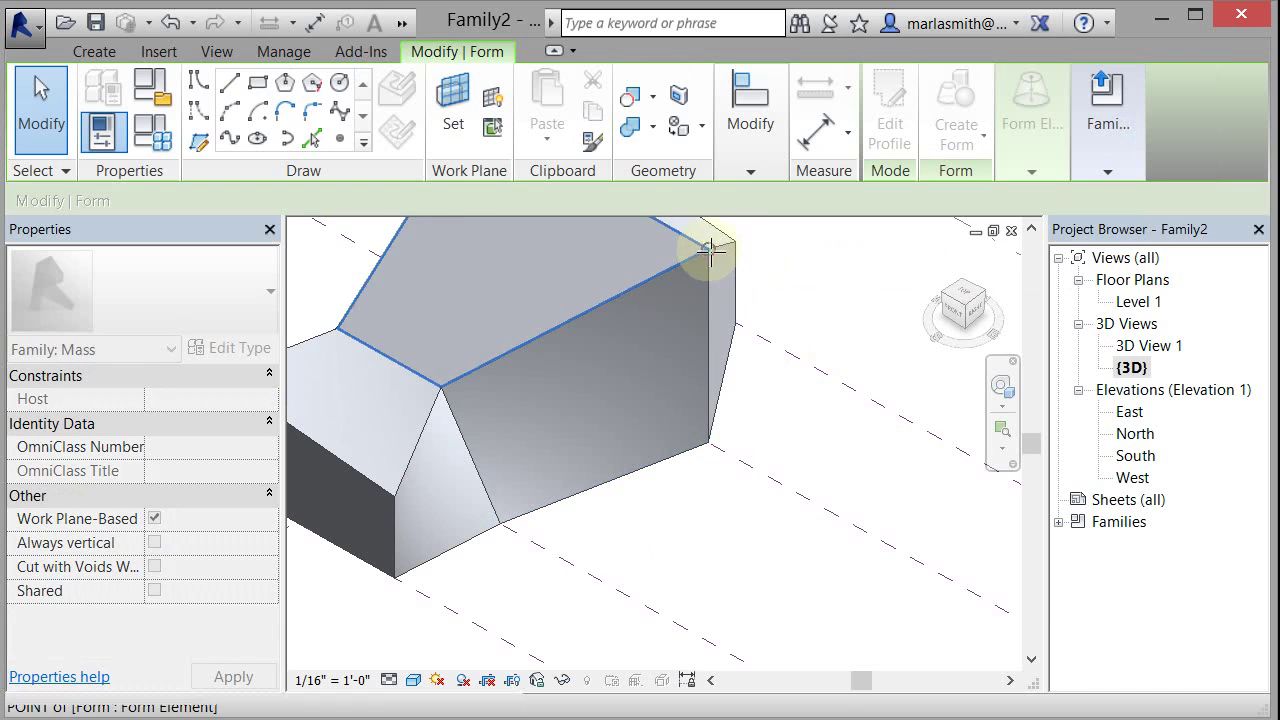
left_click(500, 522)
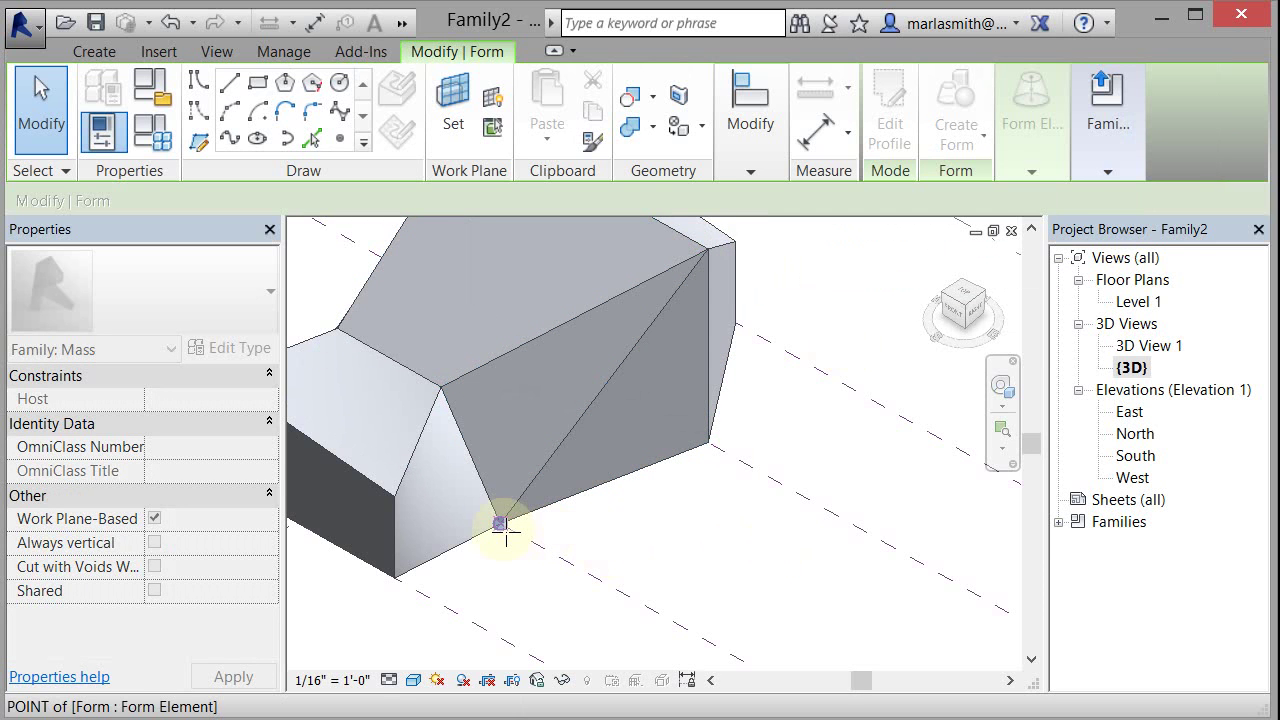
left_click(40, 112)
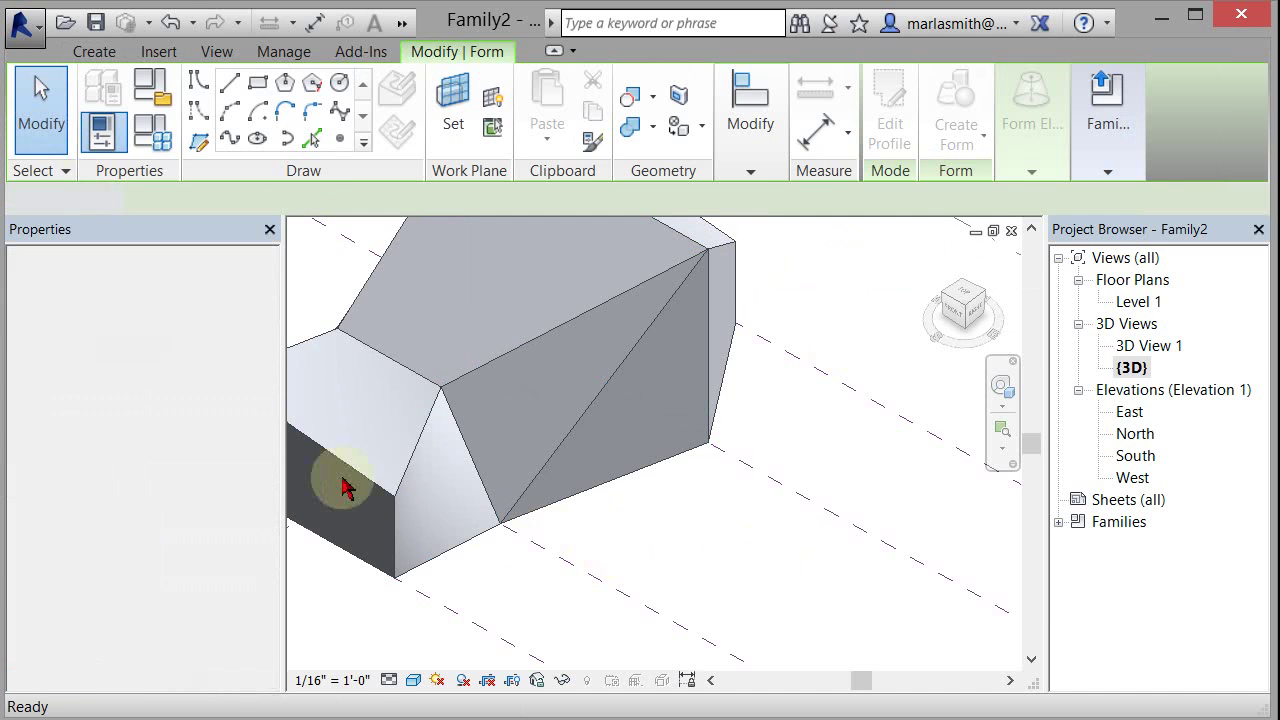
Add another diagonal edge splitting the small lower front face of the mass form.
left_click(414, 480)
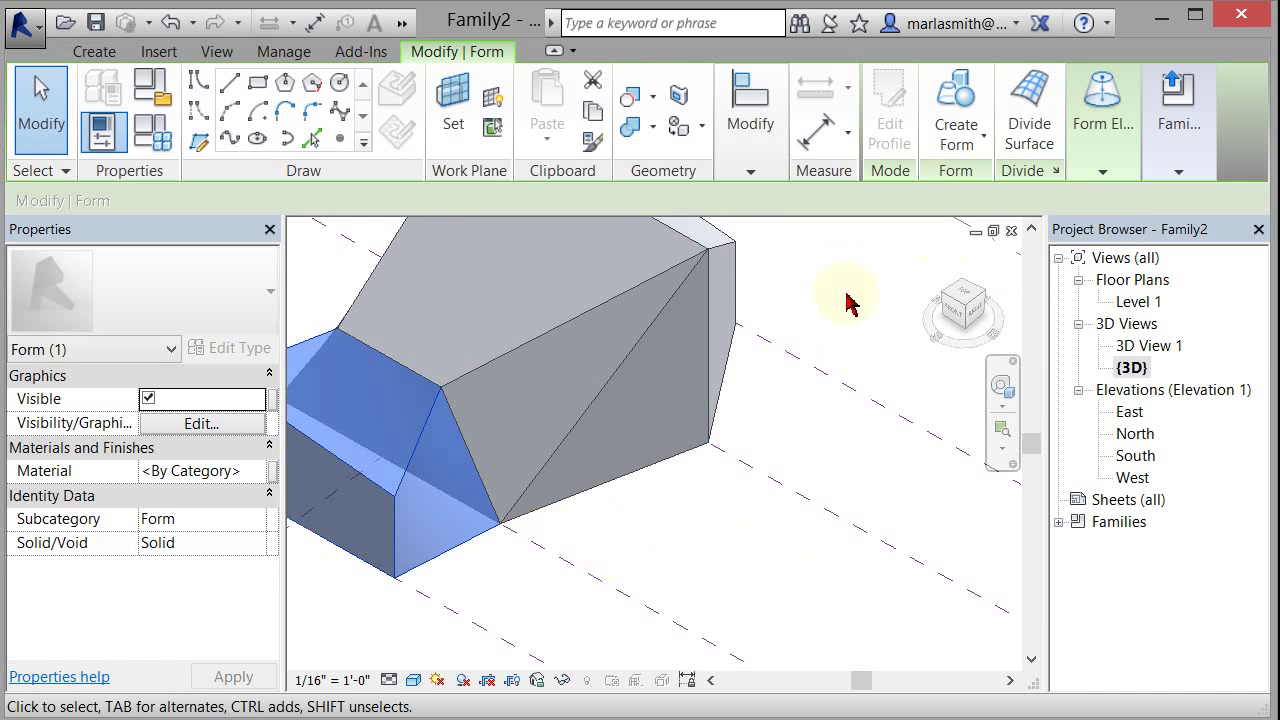
left_click(1102, 178)
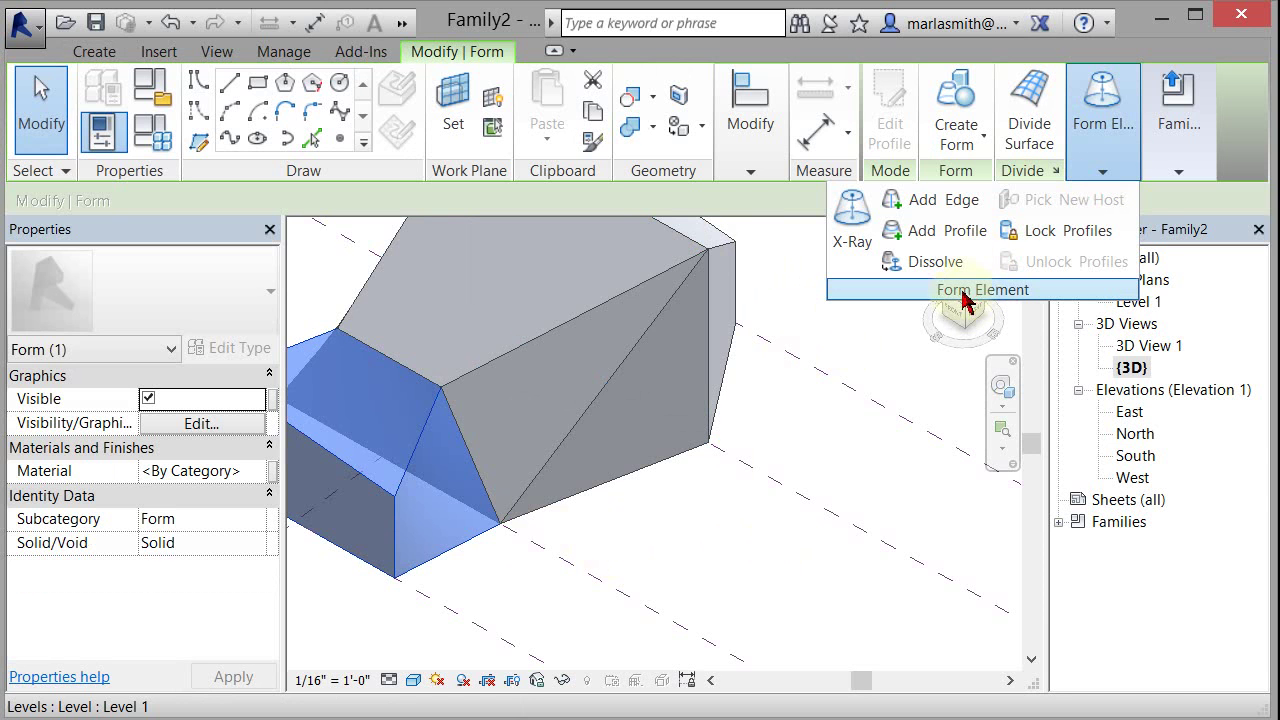
left_click(940, 203)
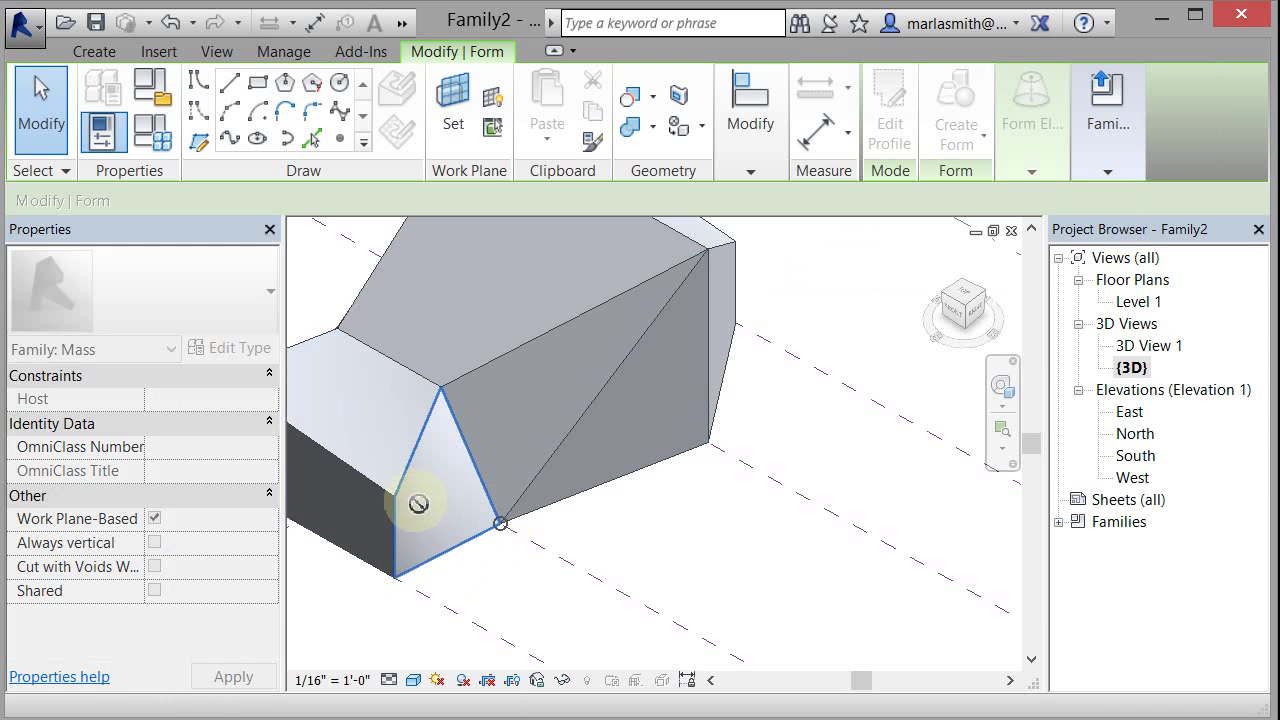
left_click(401, 499)
Orbit to the back and draw a diagonal edge across the mass's end face.
scroll(662, 520, "down", 2)
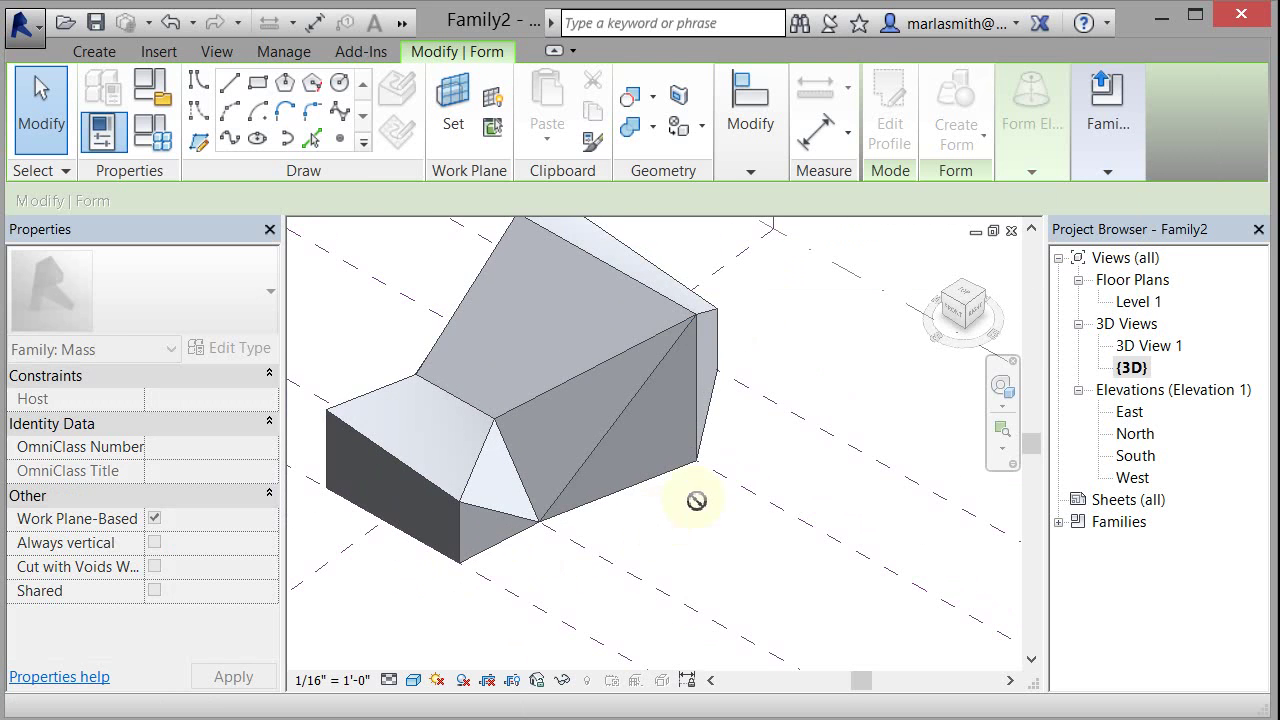
middle_click_drag(716, 330, 857, 383, "shift")
scroll(888, 366, "up", 3)
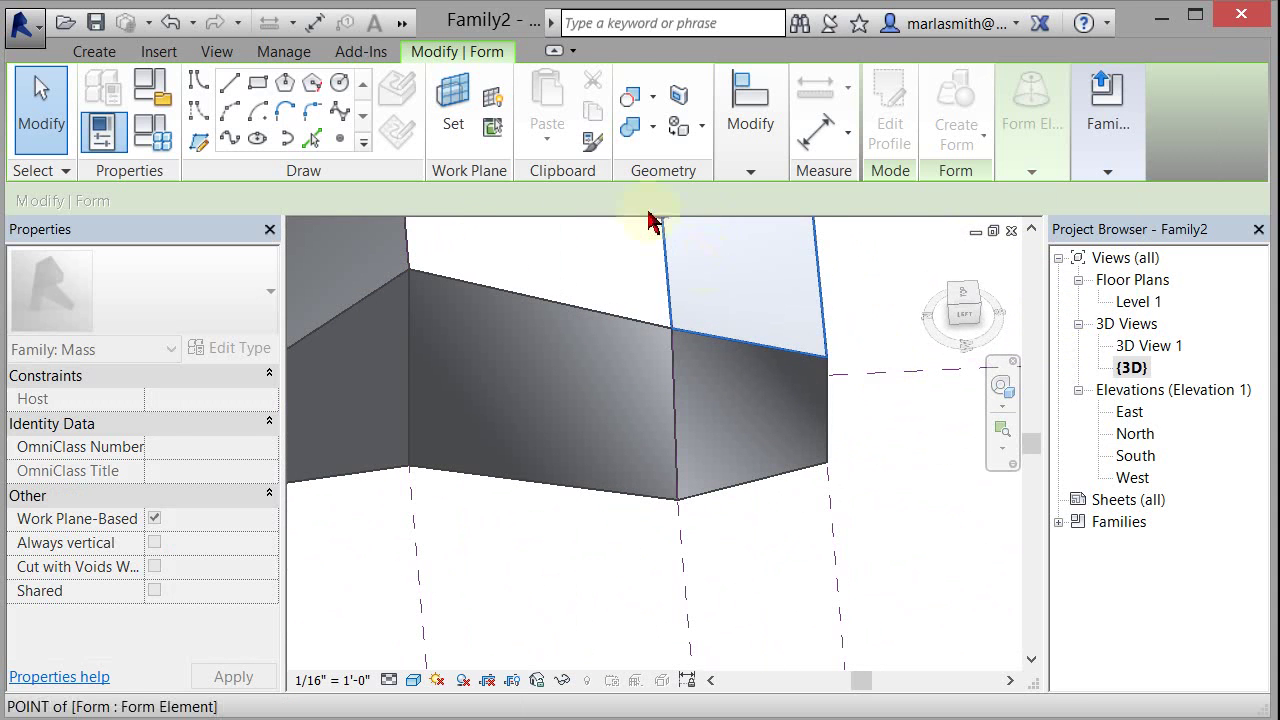
left_click_drag(826, 358, 690, 500)
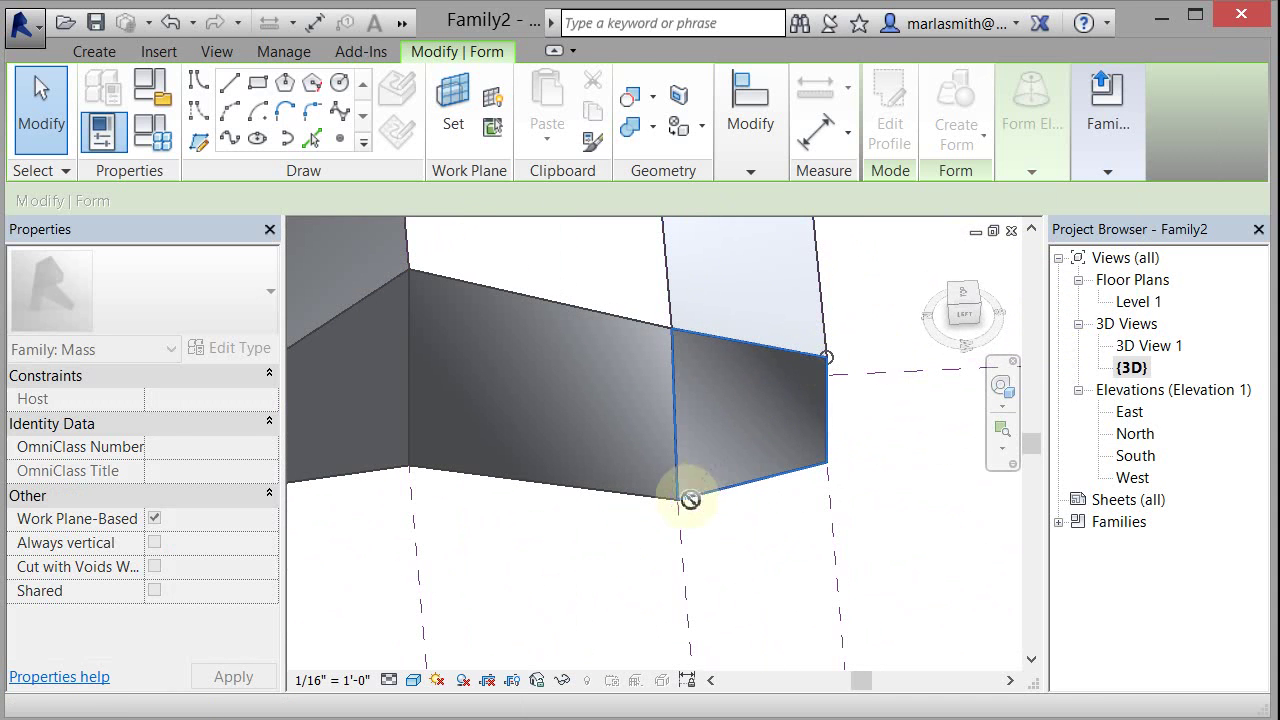
left_click(678, 500)
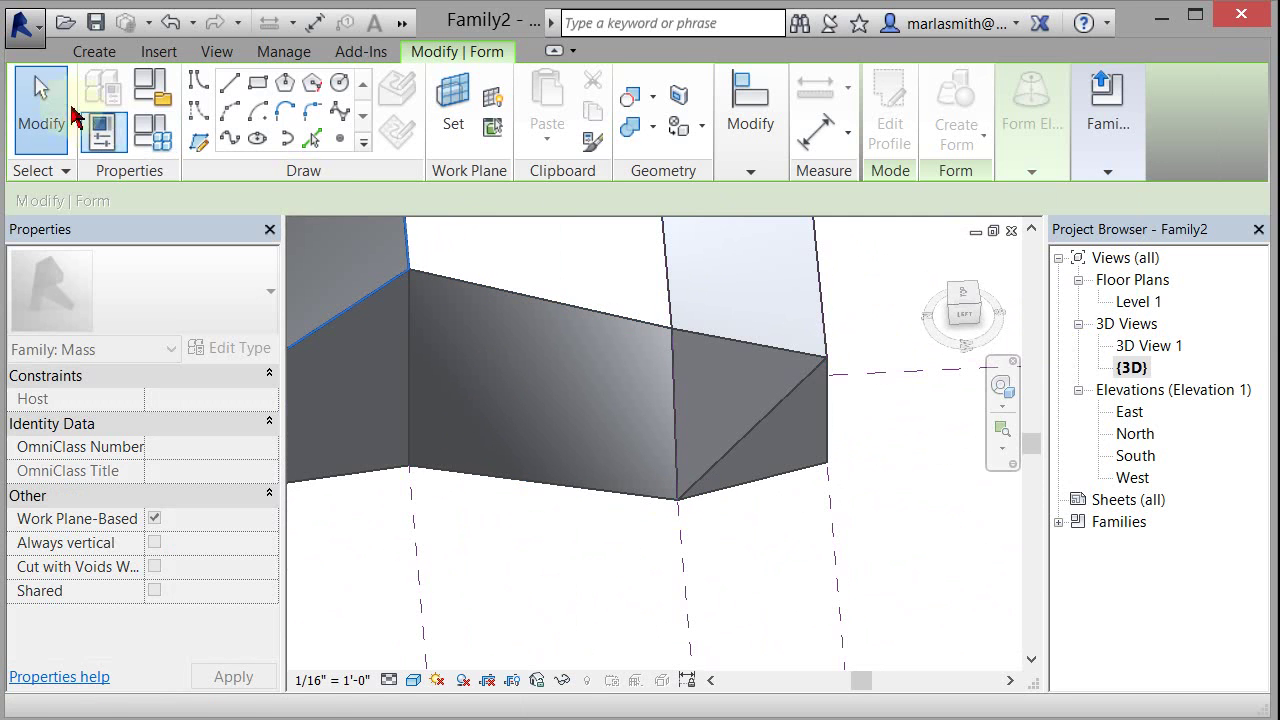
left_click(41, 110)
Add an edge on the lower box form from its top edge to the bottom-left corner.
left_click(608, 320)
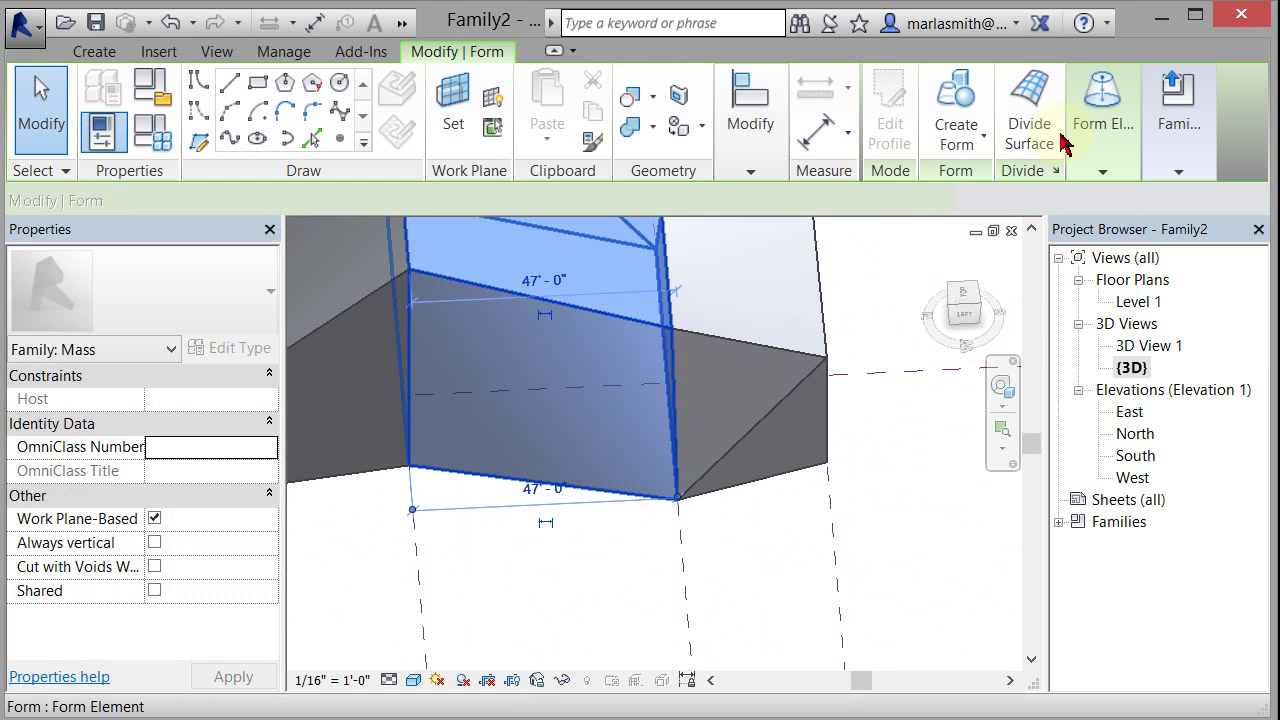
left_click(1103, 170)
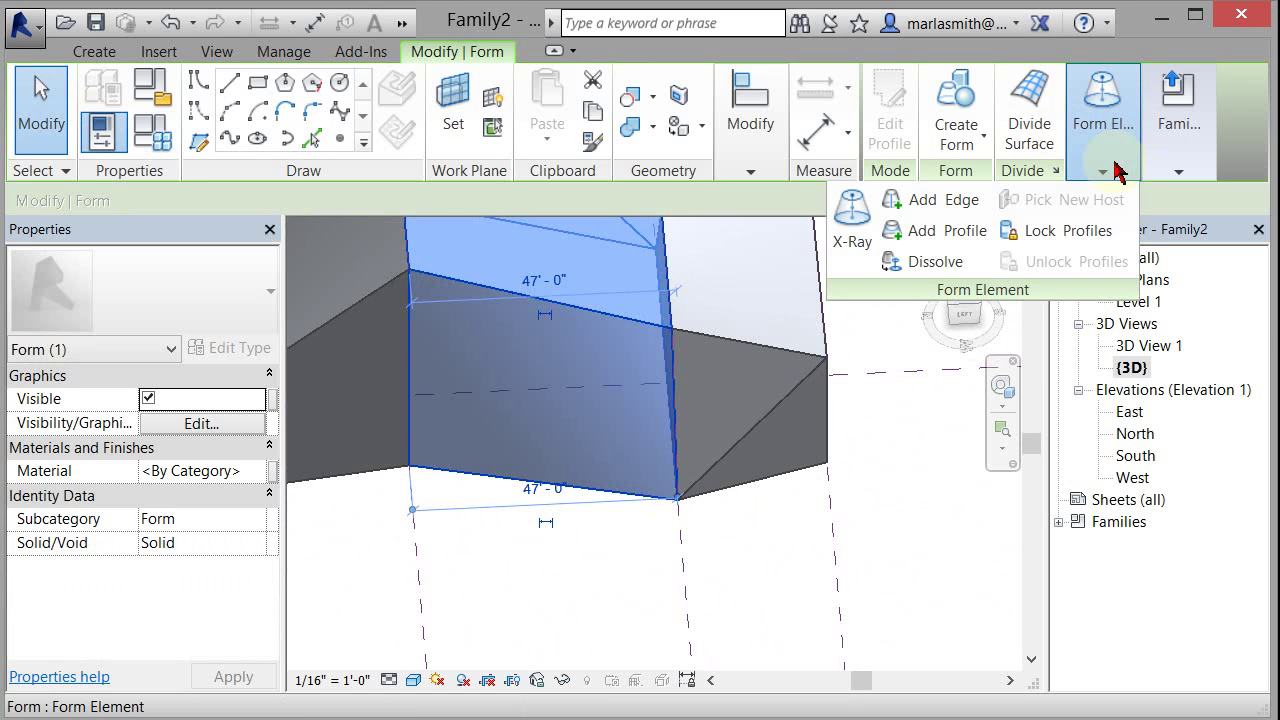
left_click(955, 202)
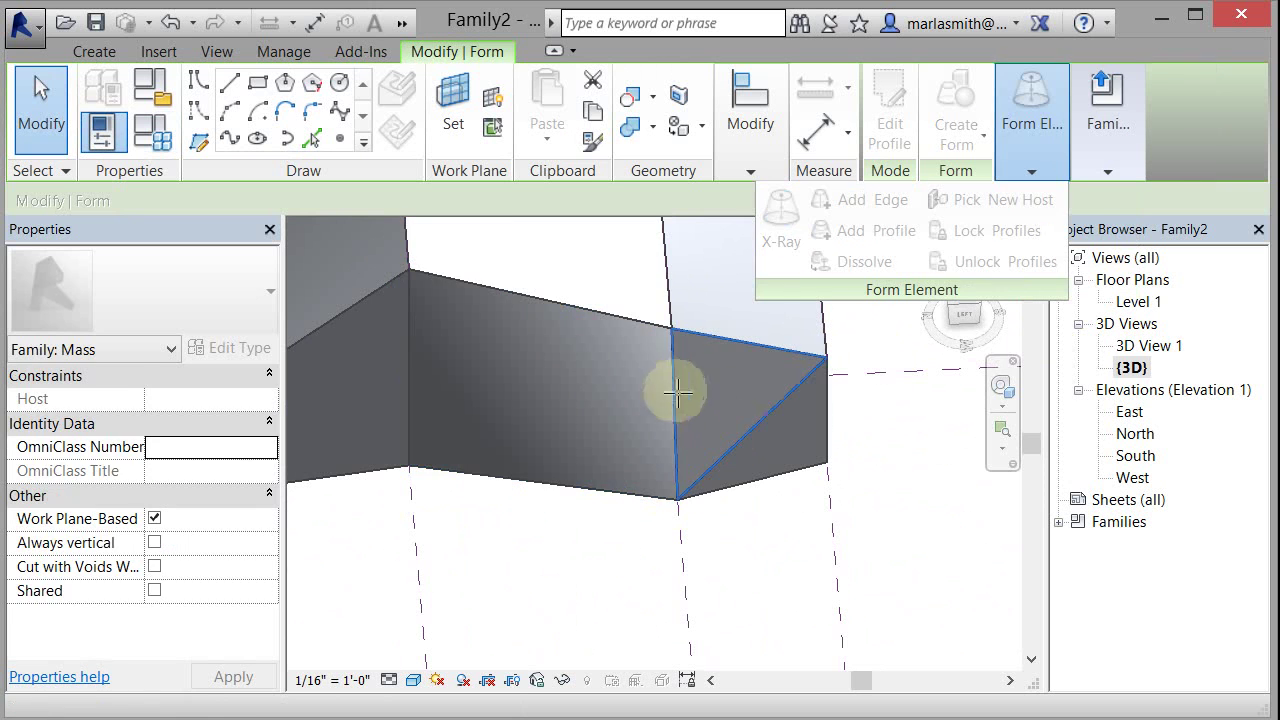
left_click(670, 328)
left_click(418, 470)
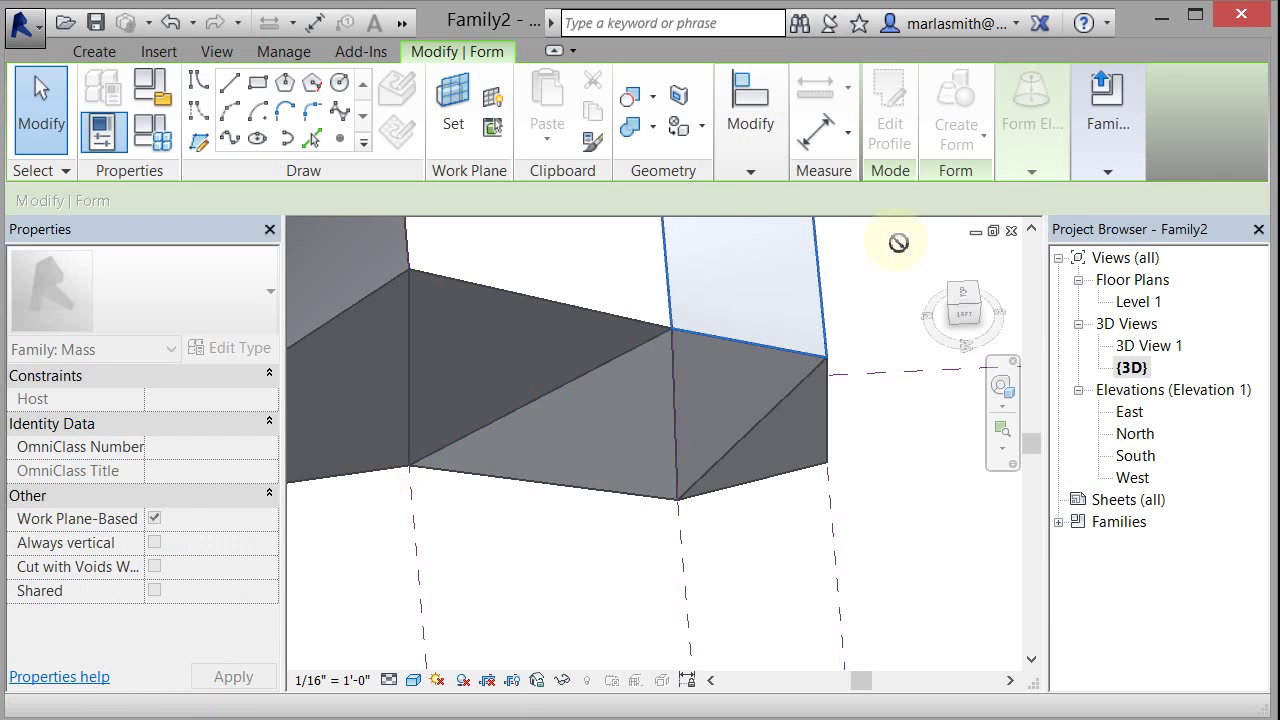
scroll(835, 278, "down", 2)
left_click(58, 122)
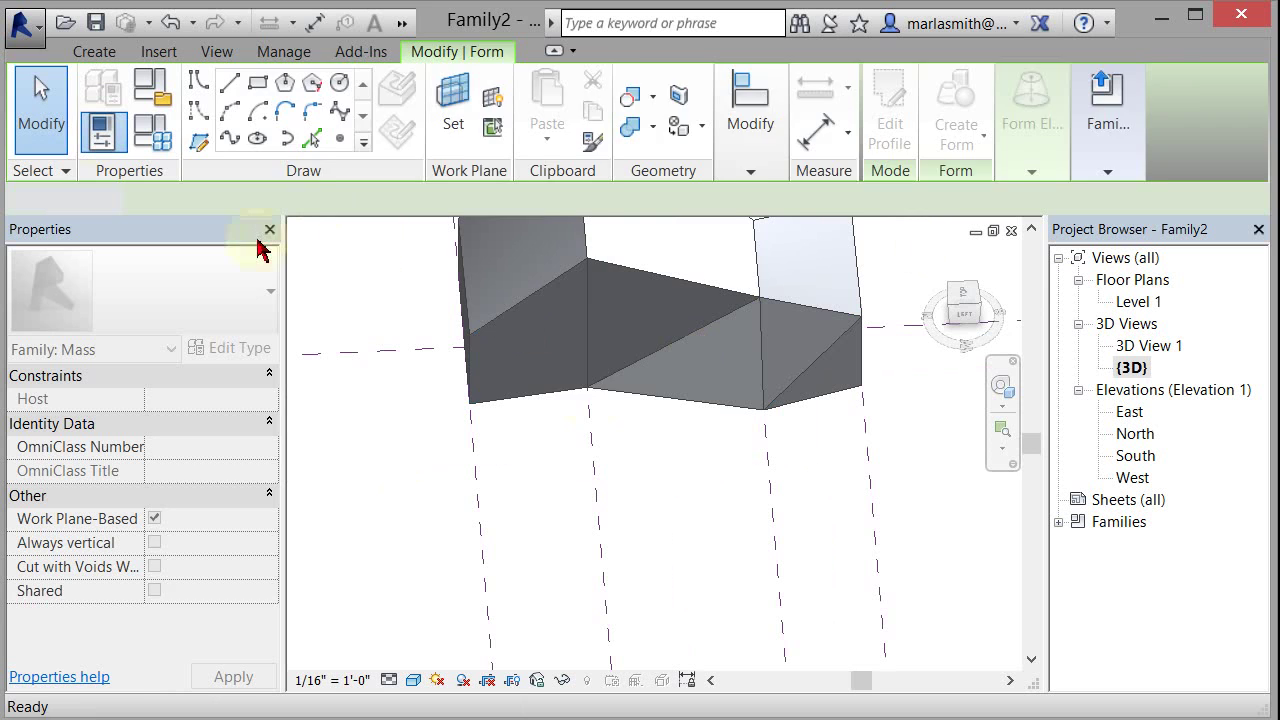
middle_click_drag(670, 462, 491, 471, "shift")
scroll(517, 511, "down", 2)
middle_click_drag(614, 386, 672, 352, "shift")
scroll(466, 240, "up", 2)
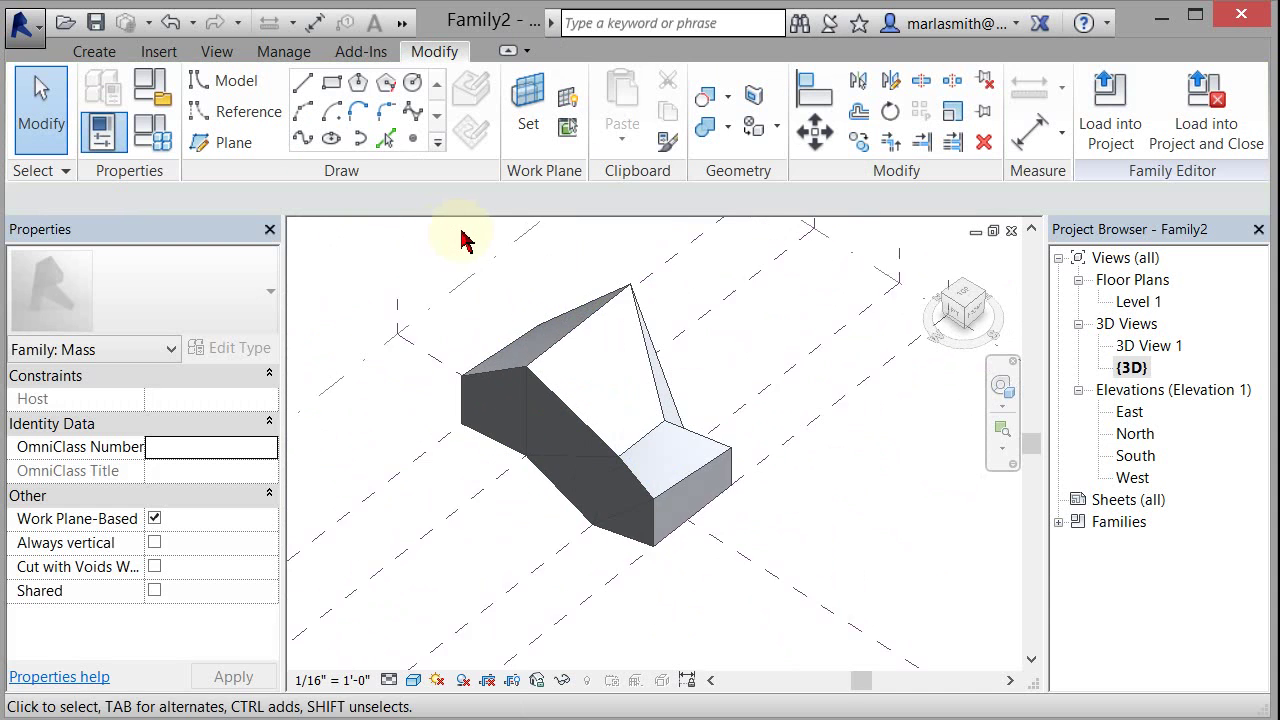
Create a new project, Project1, from the Architectural Template.
left_click(30, 38)
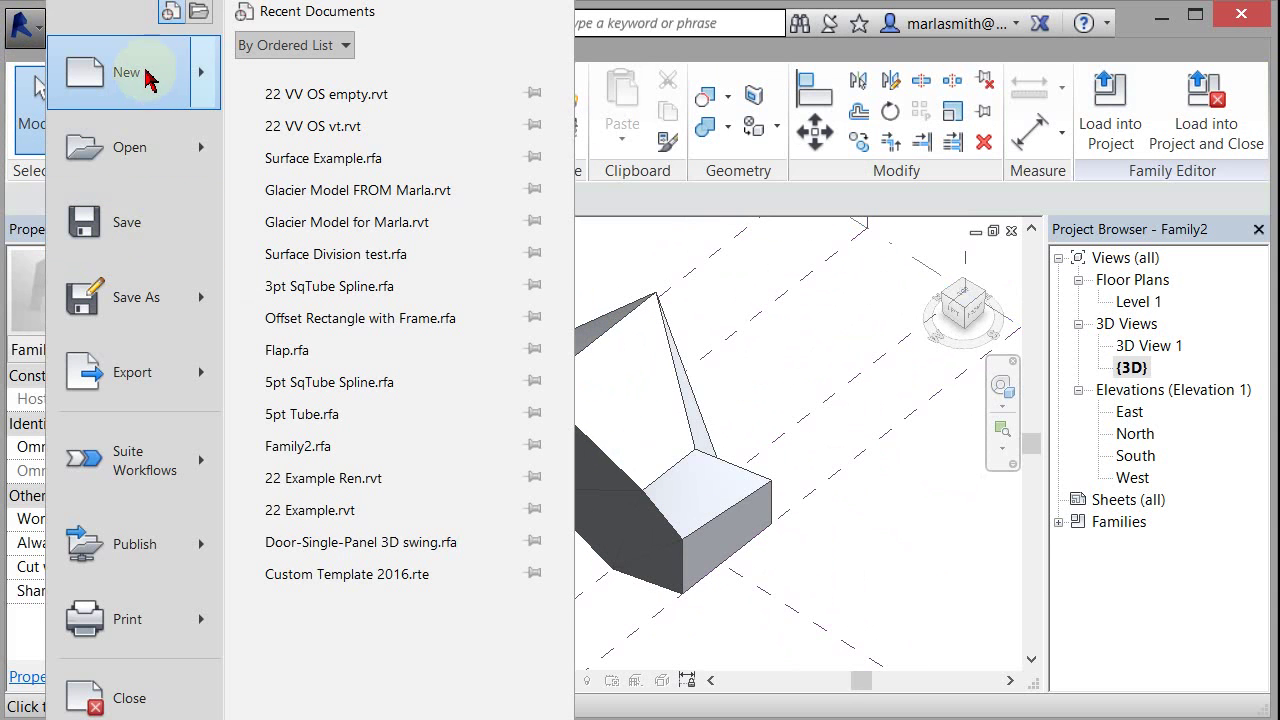
mouse_move(155, 78)
left_click(755, 325)
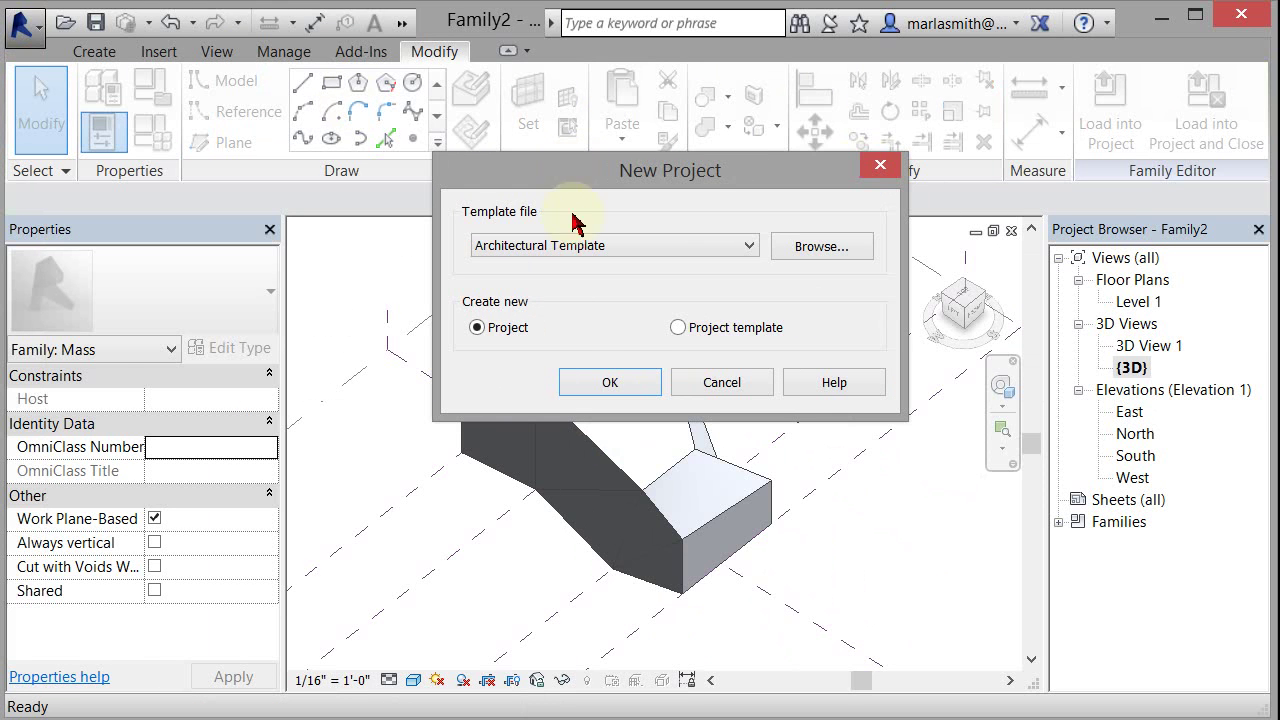
left_click(612, 384)
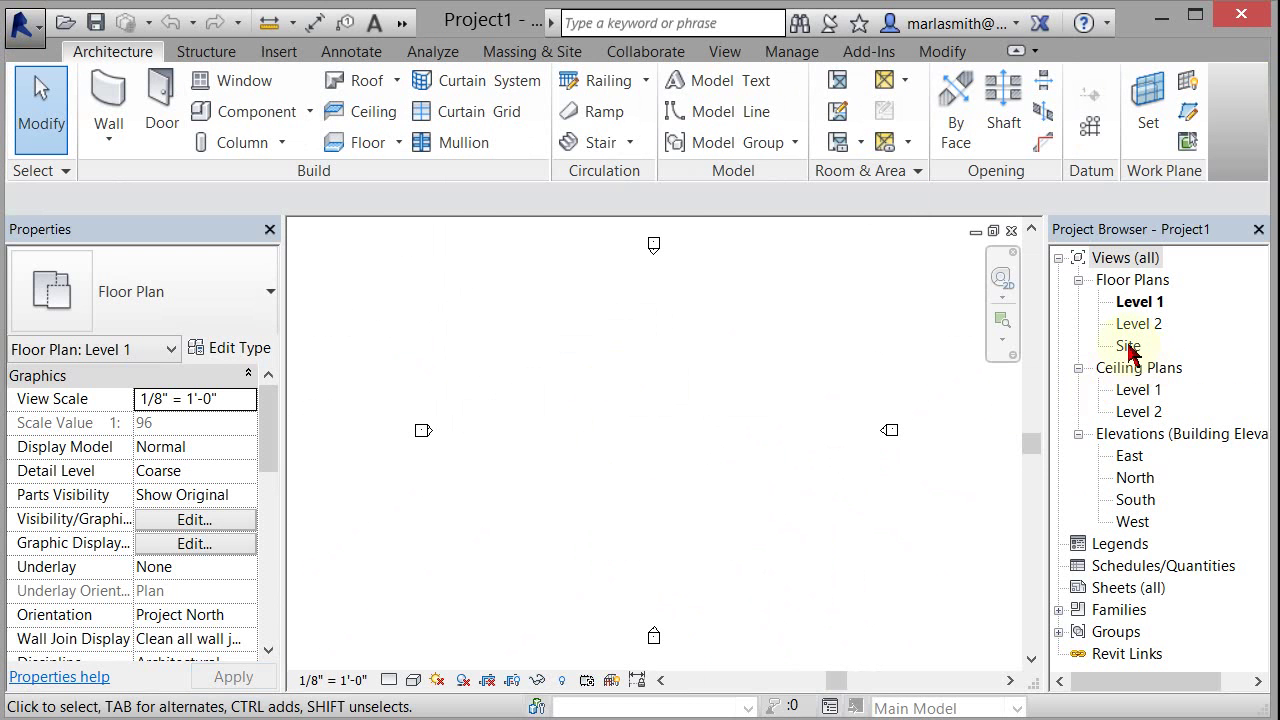
Switch back to the mass family and save it to the Desktop as Bend Mass.rfa.
key("ctrl+Tab")
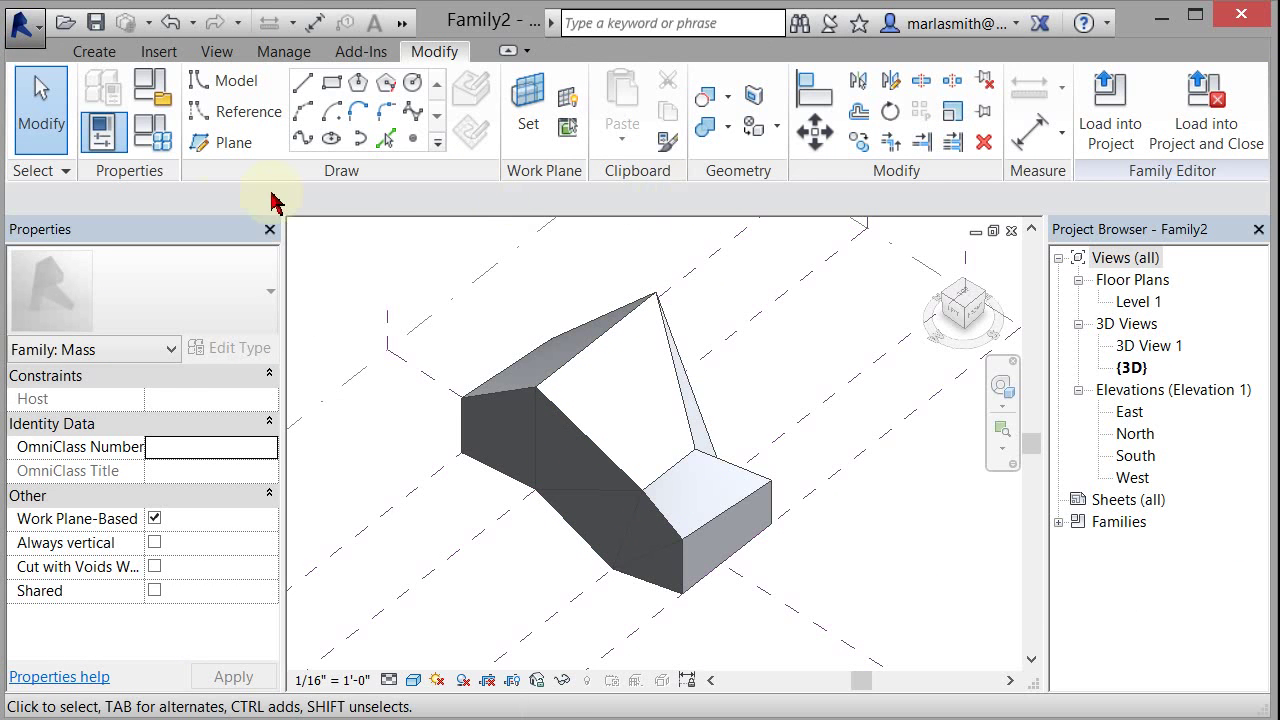
left_click(22, 24)
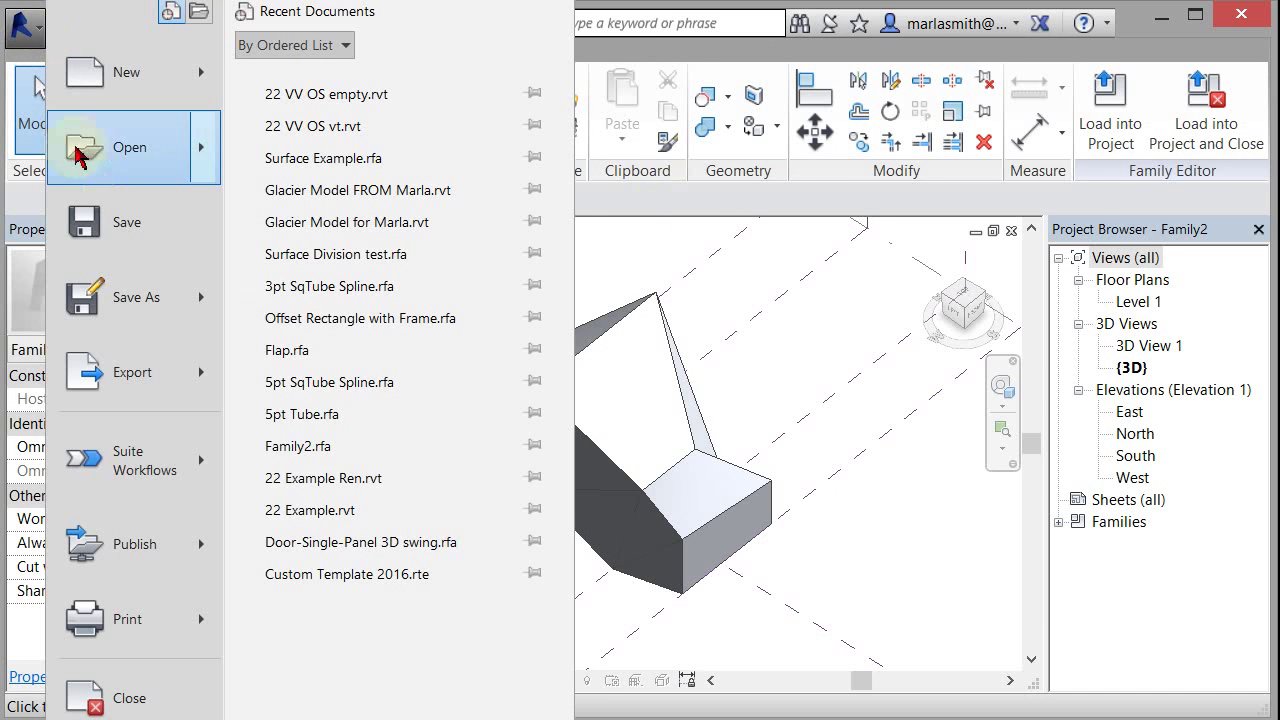
left_click(128, 225)
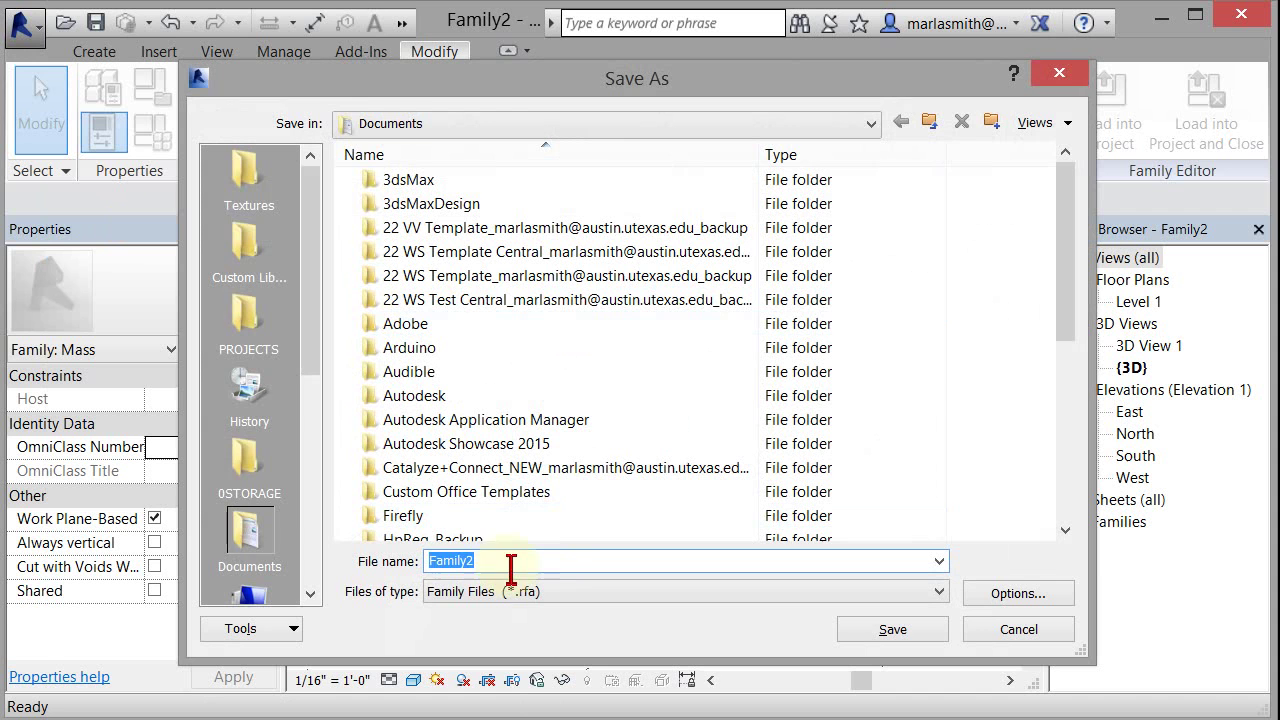
left_click_drag(310, 366, 330, 492)
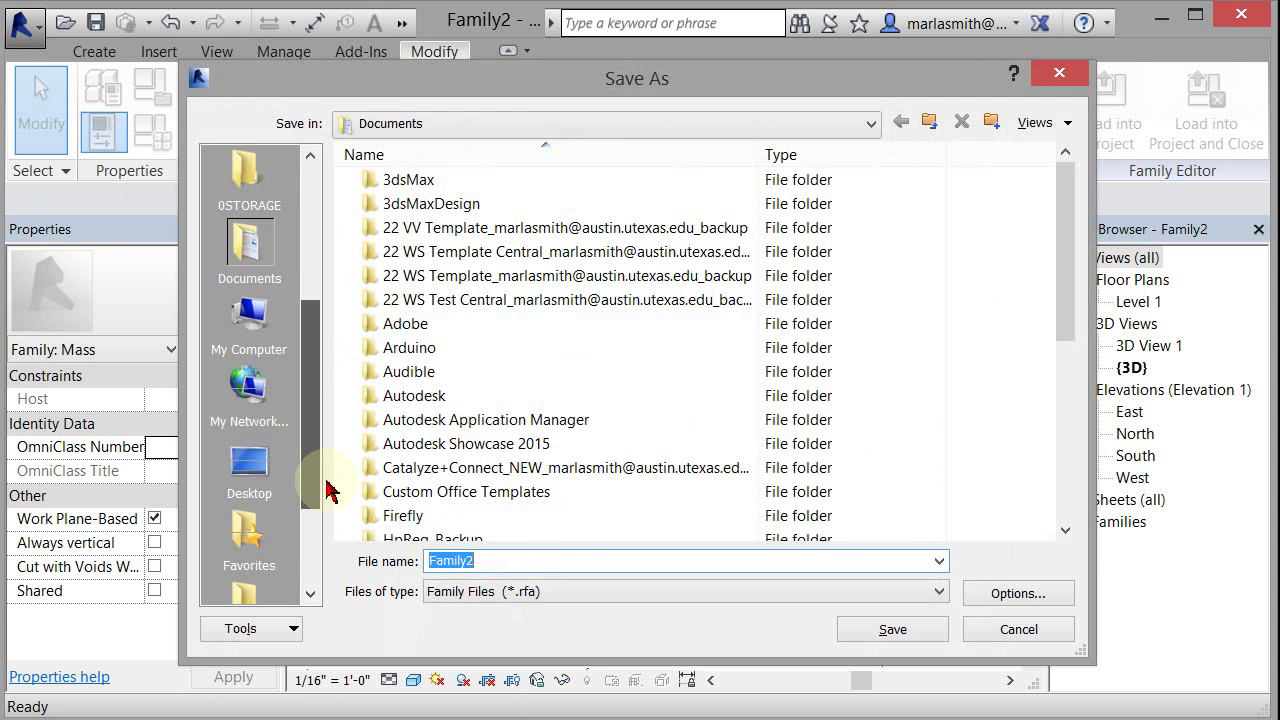
left_click(249, 462)
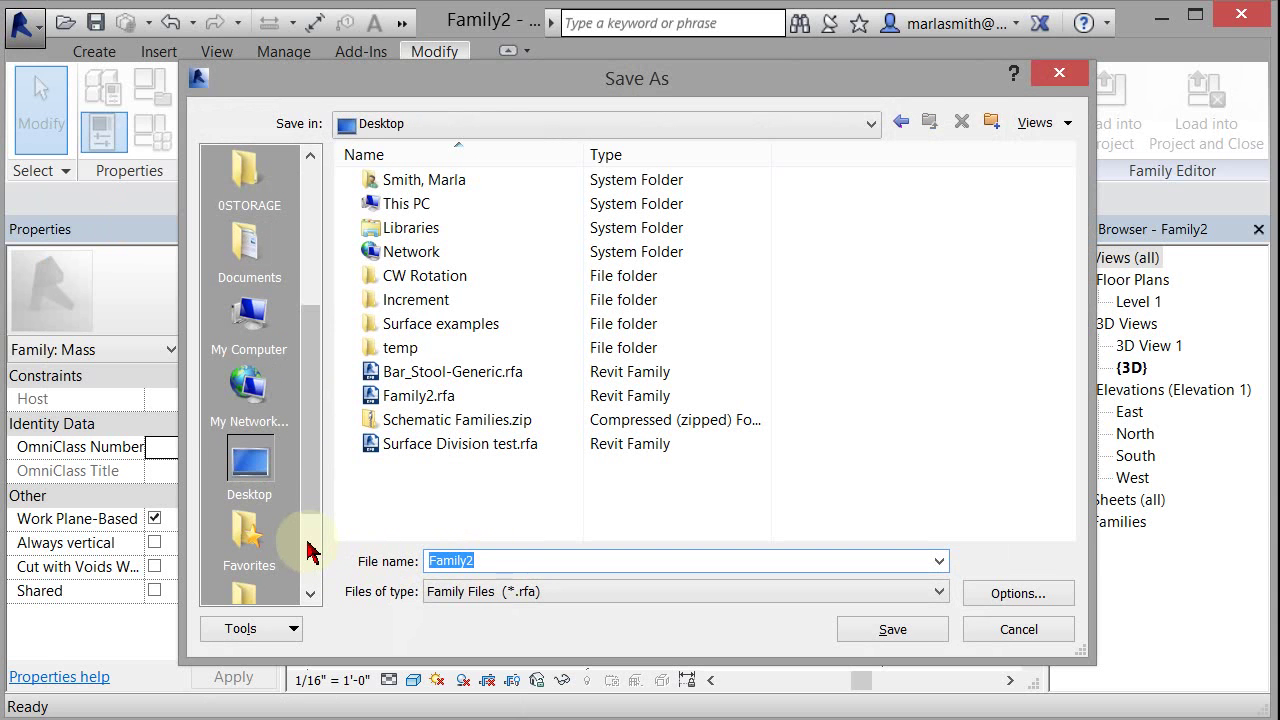
type("Bend Mass")
key("Return")
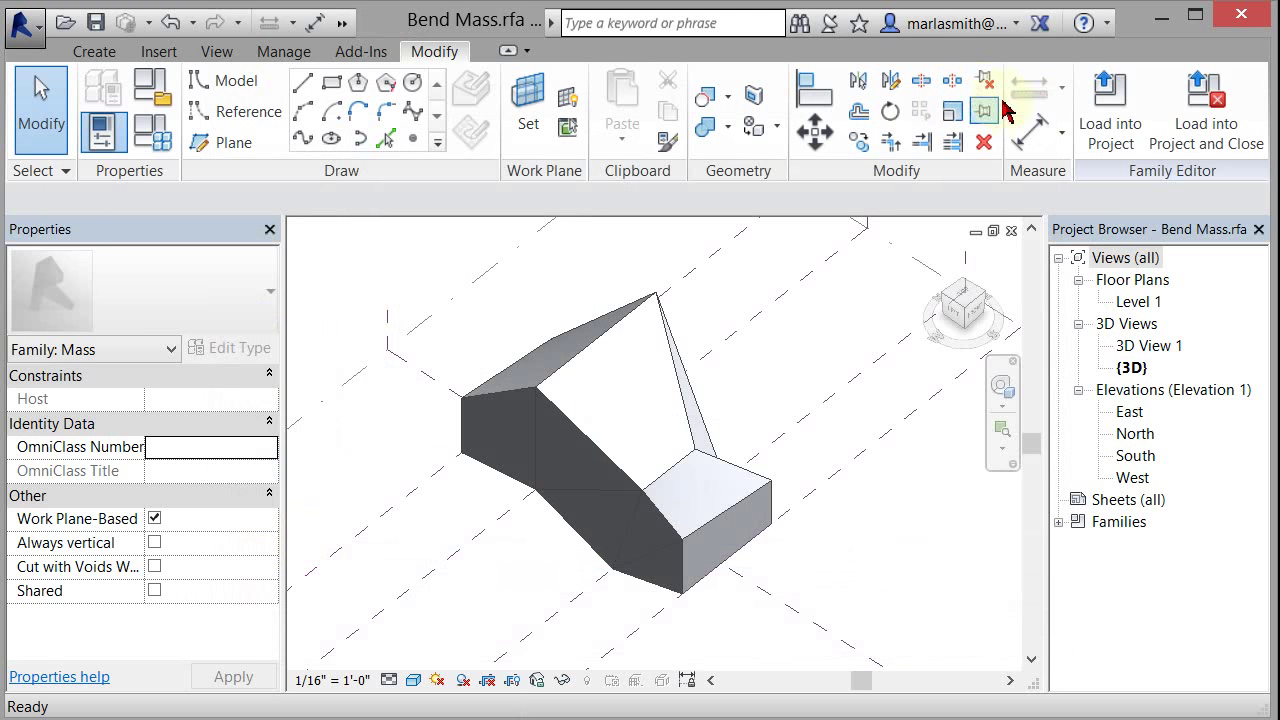
Load Bend Mass into Project1 and place one instance in the Level 1 plan.
left_click(1104, 121)
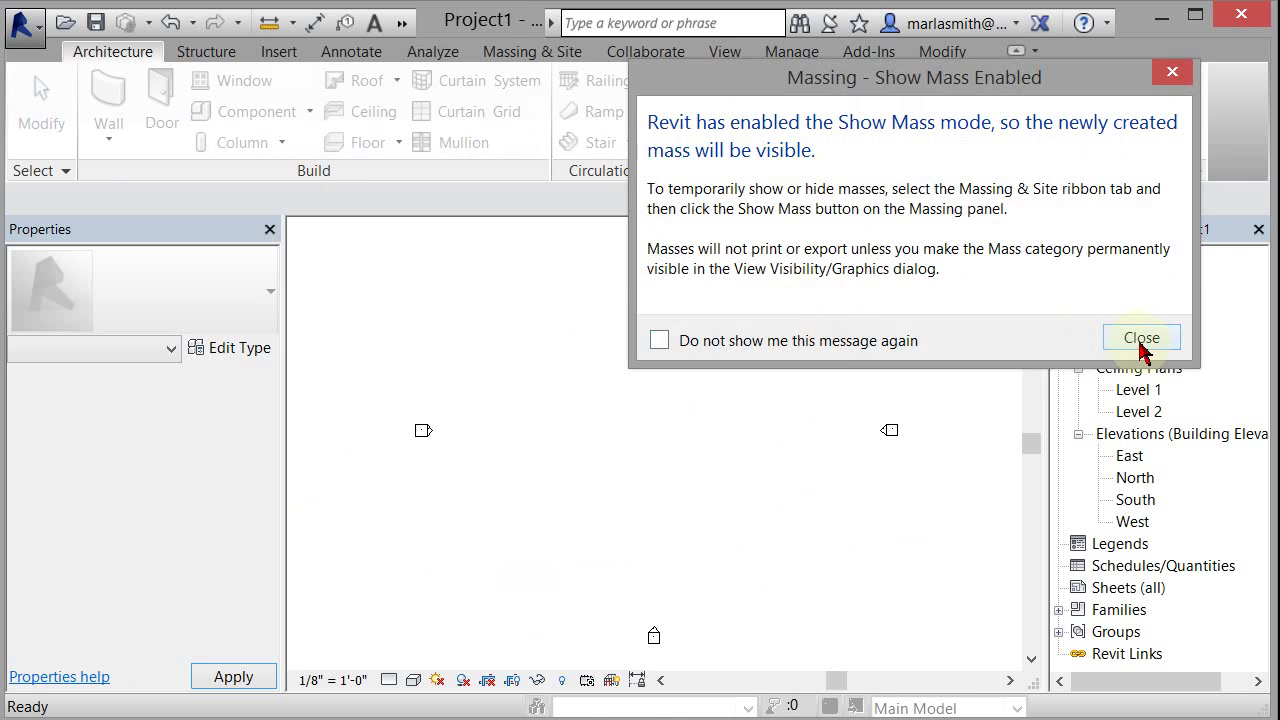
left_click(1141, 340)
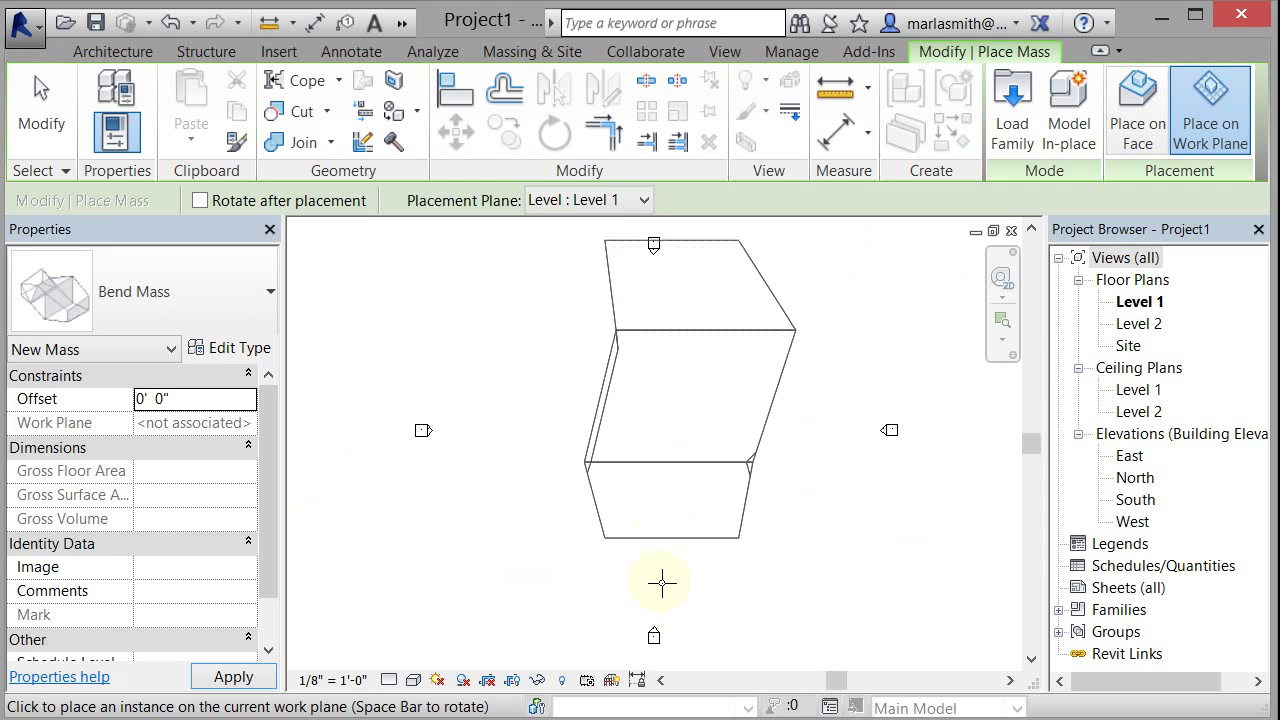
left_click(648, 596)
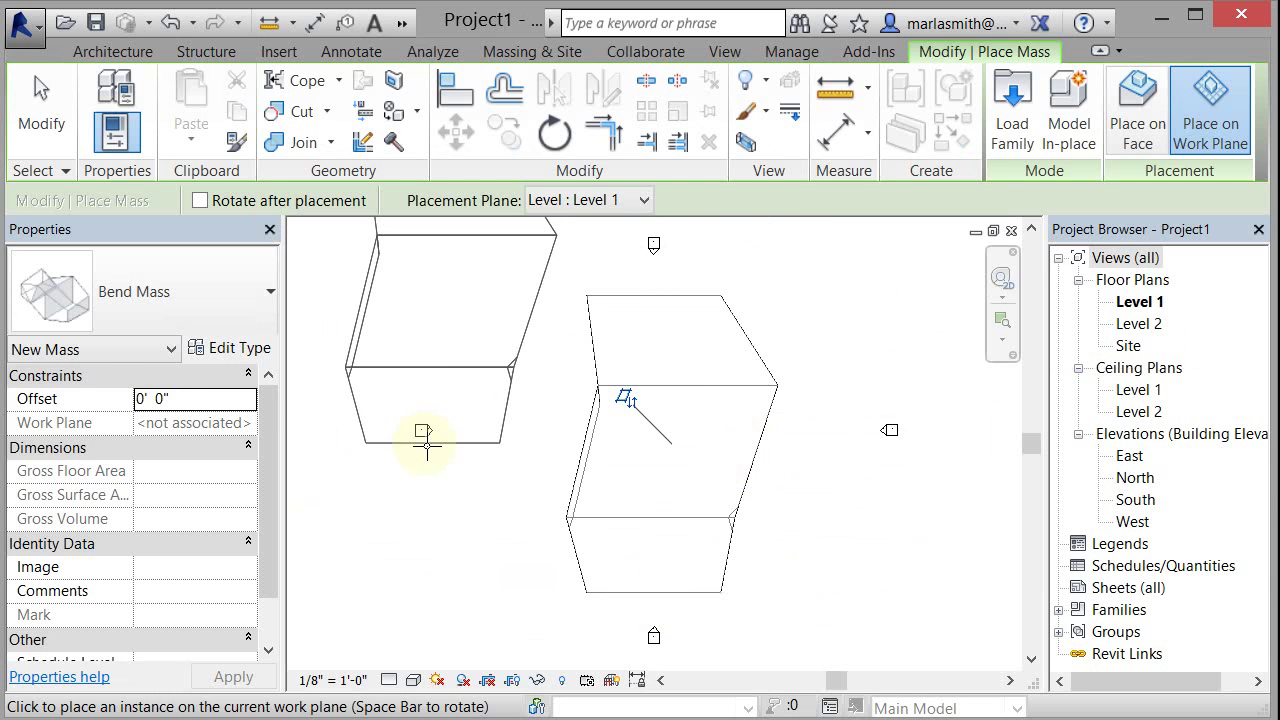
key("Escape")
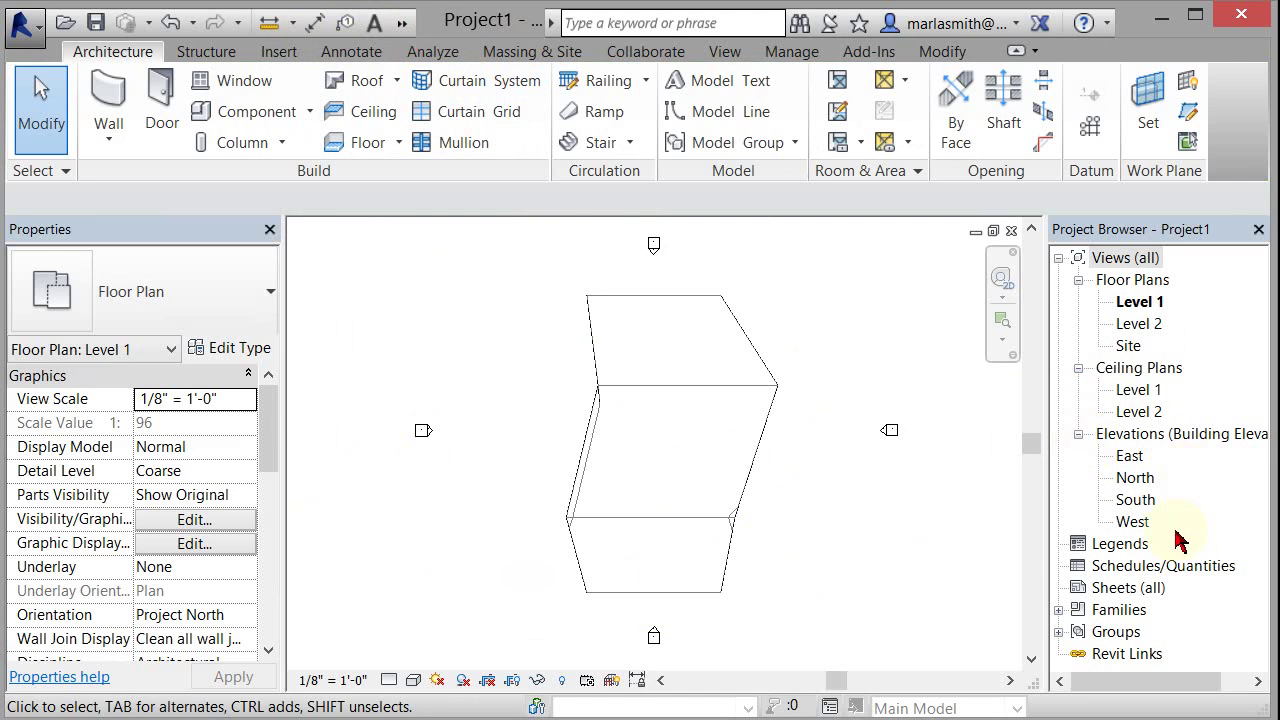
View the placed mass in the default 3D view and start the wall command with WA.
left_click(404, 23)
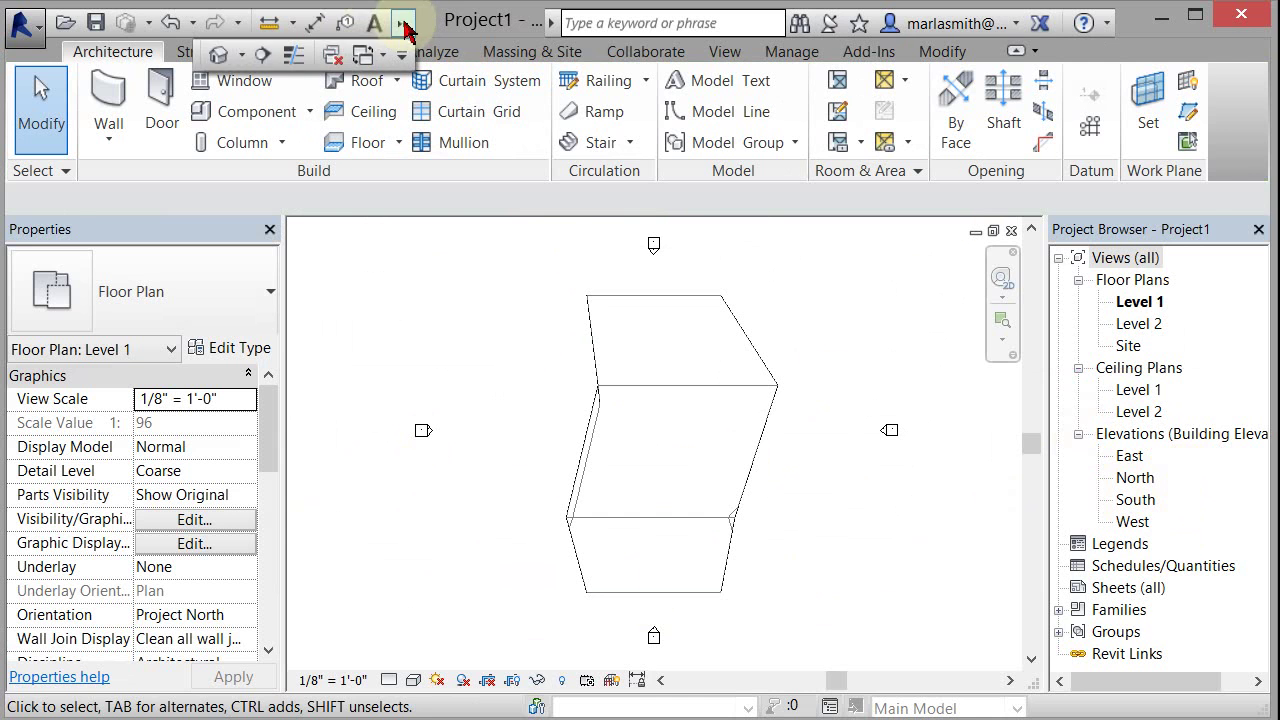
left_click(218, 54)
scroll(594, 634, "up", 3)
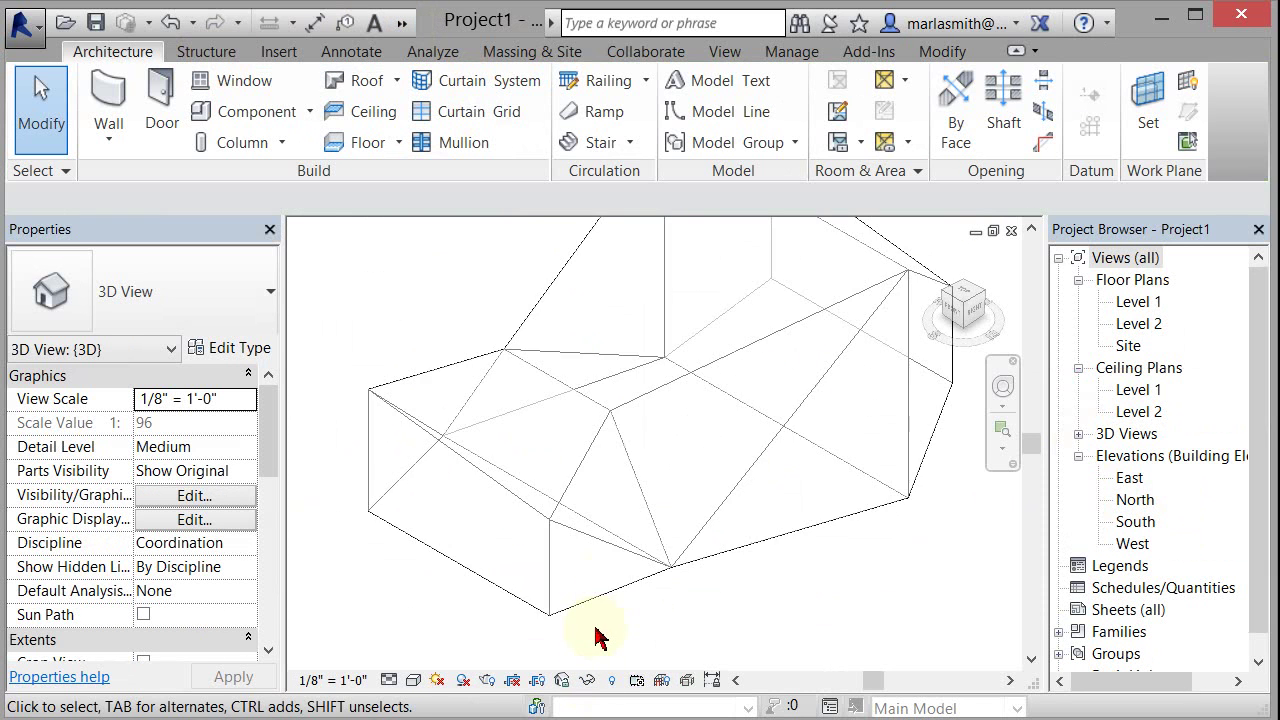
scroll(610, 650, "down", 2)
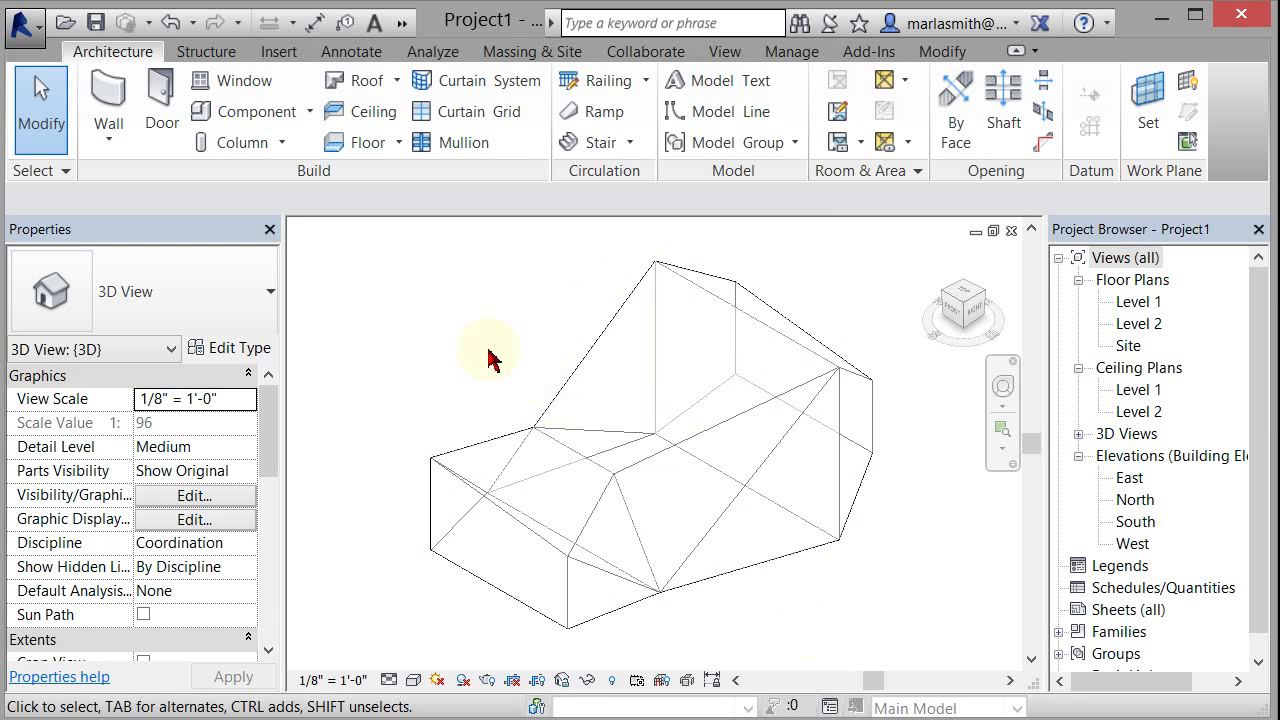
scroll(490, 360, "up", 1)
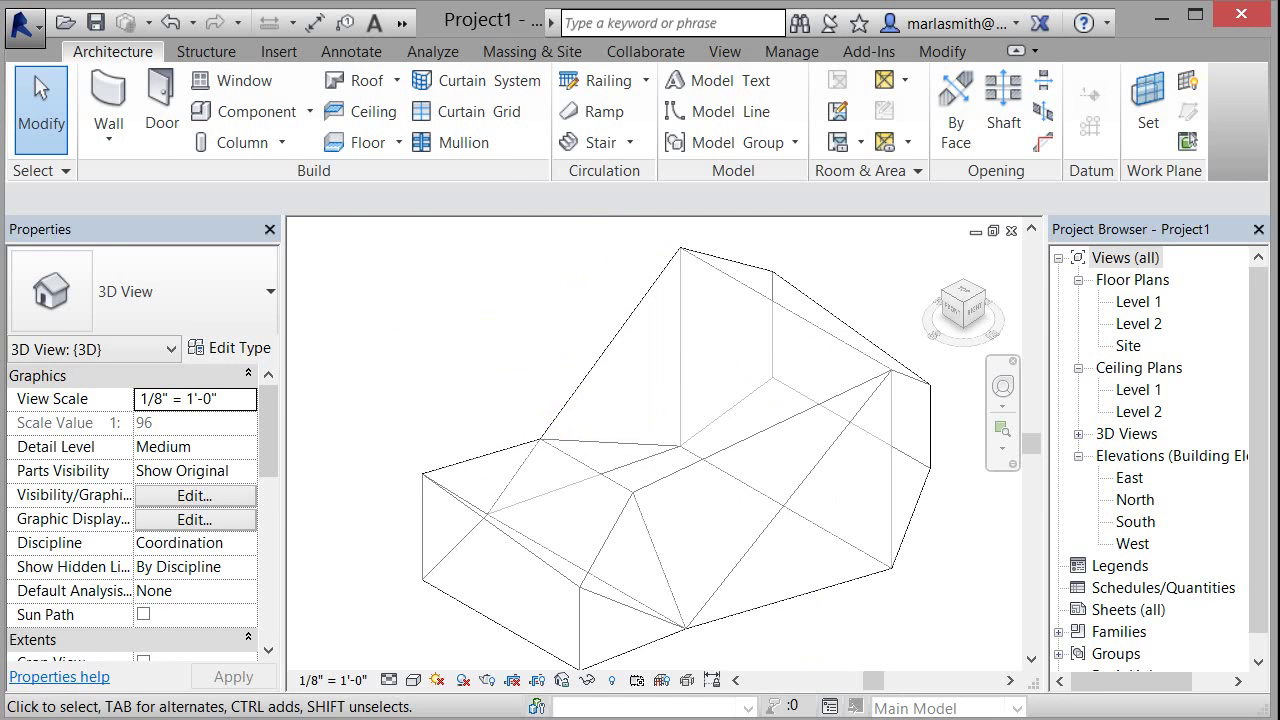
key("w")
key("a")
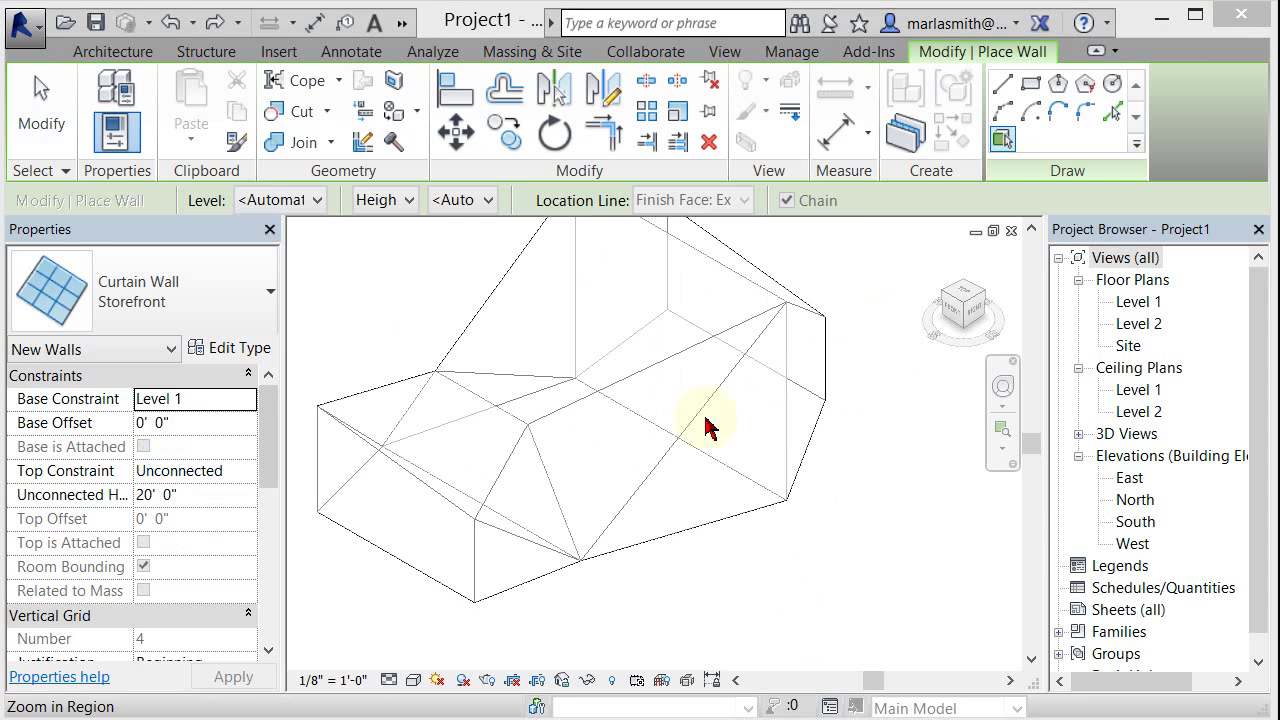
Use Wall by Face to clad the sloped, triangular and long left faces with Storefront curtain walls.
left_click(112, 51)
left_click(125, 148)
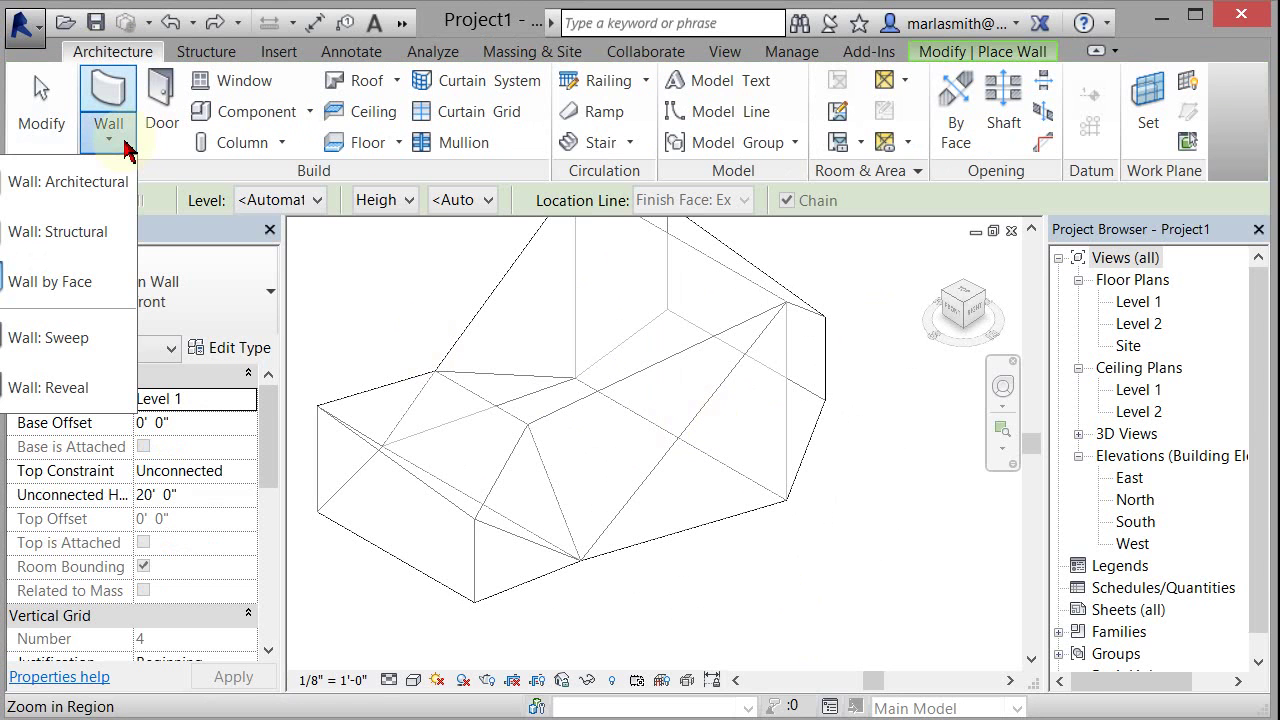
left_click(71, 282)
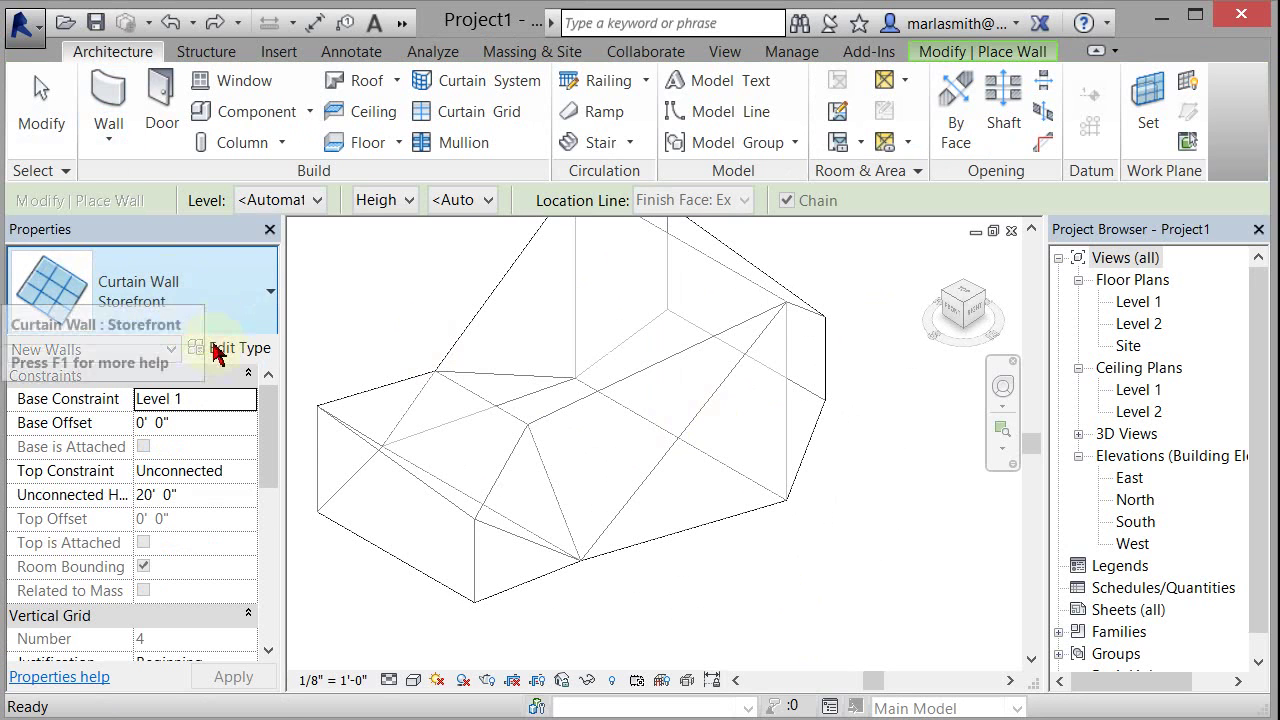
left_click(686, 450)
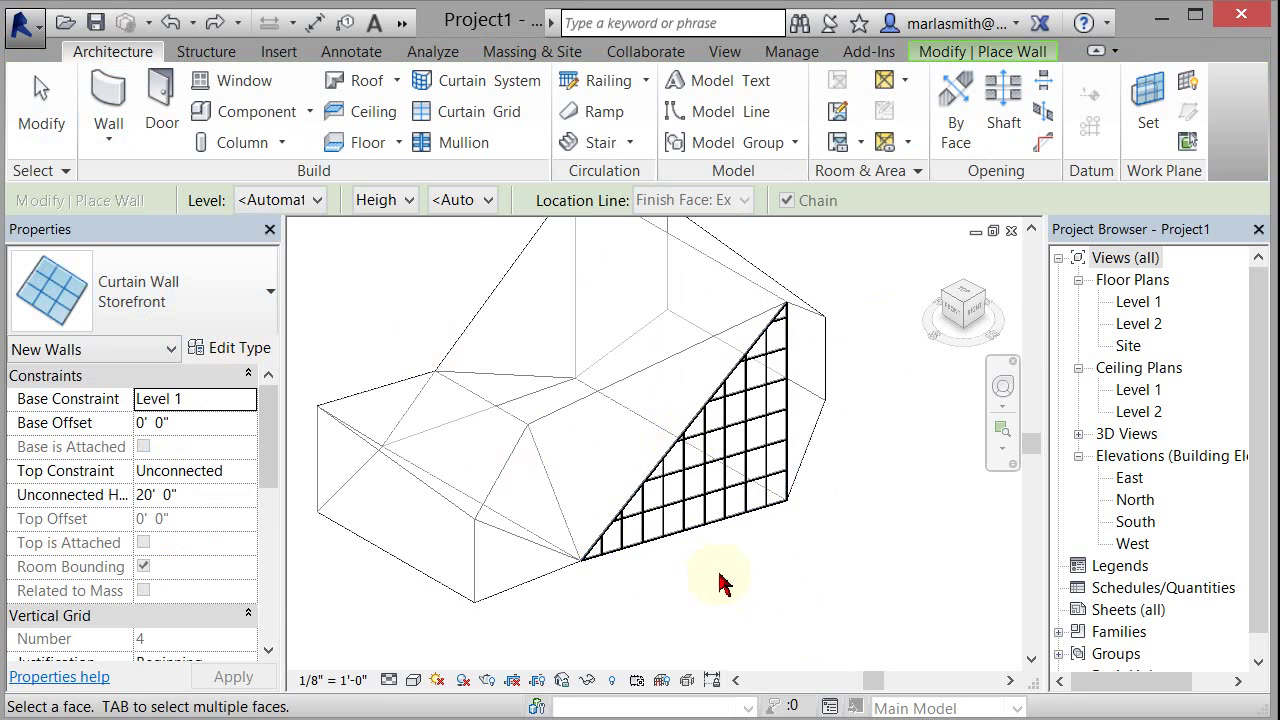
scroll(700, 545, "up", 2)
scroll(620, 460, "up", 5)
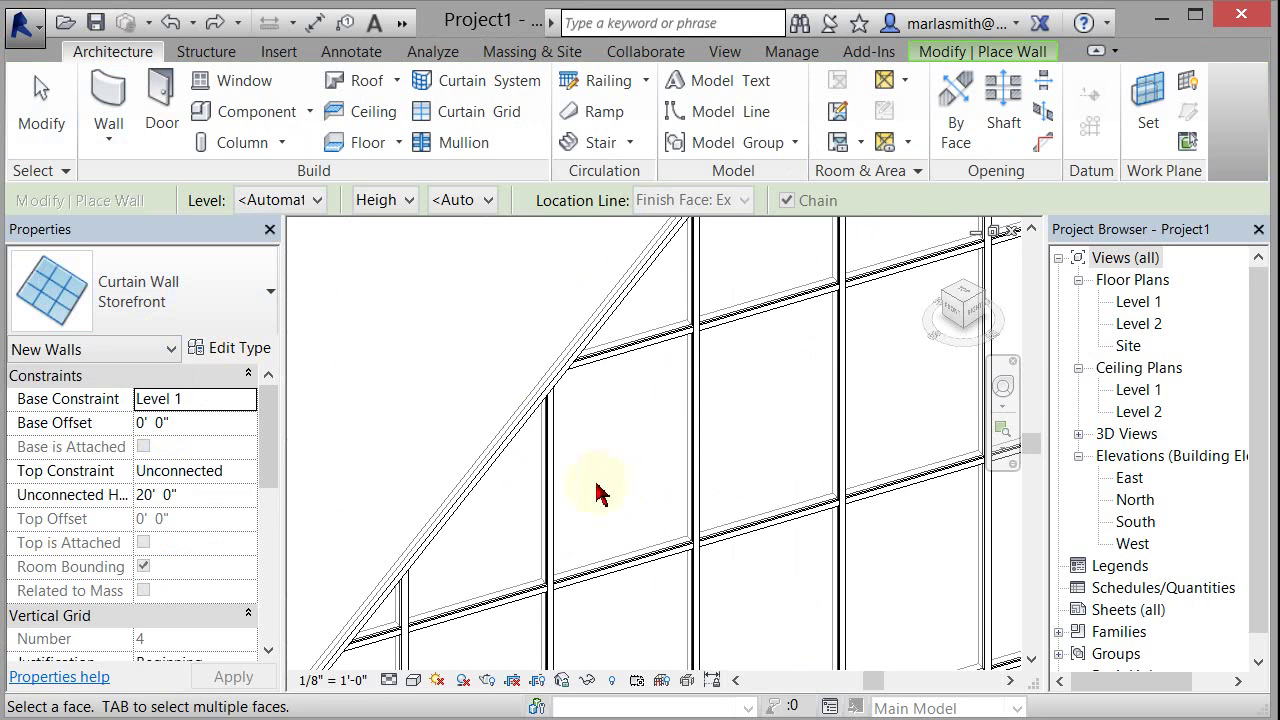
scroll(743, 423, "down", 4)
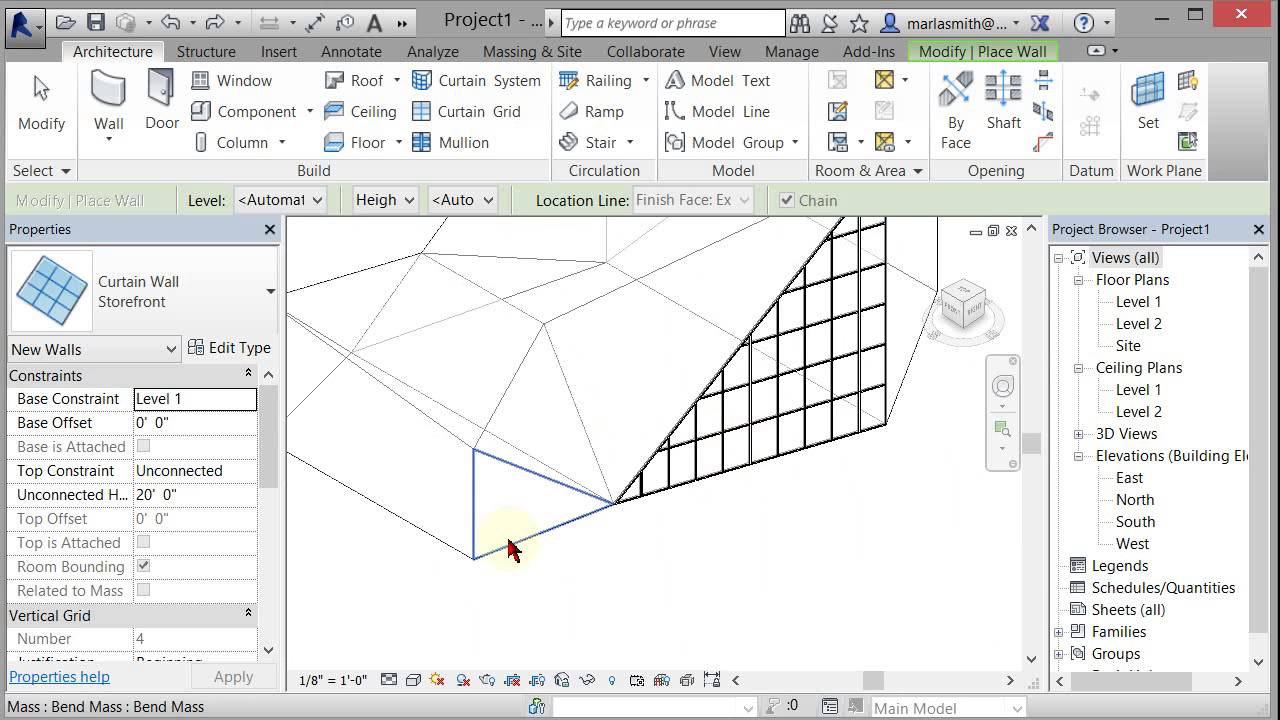
left_click(509, 541)
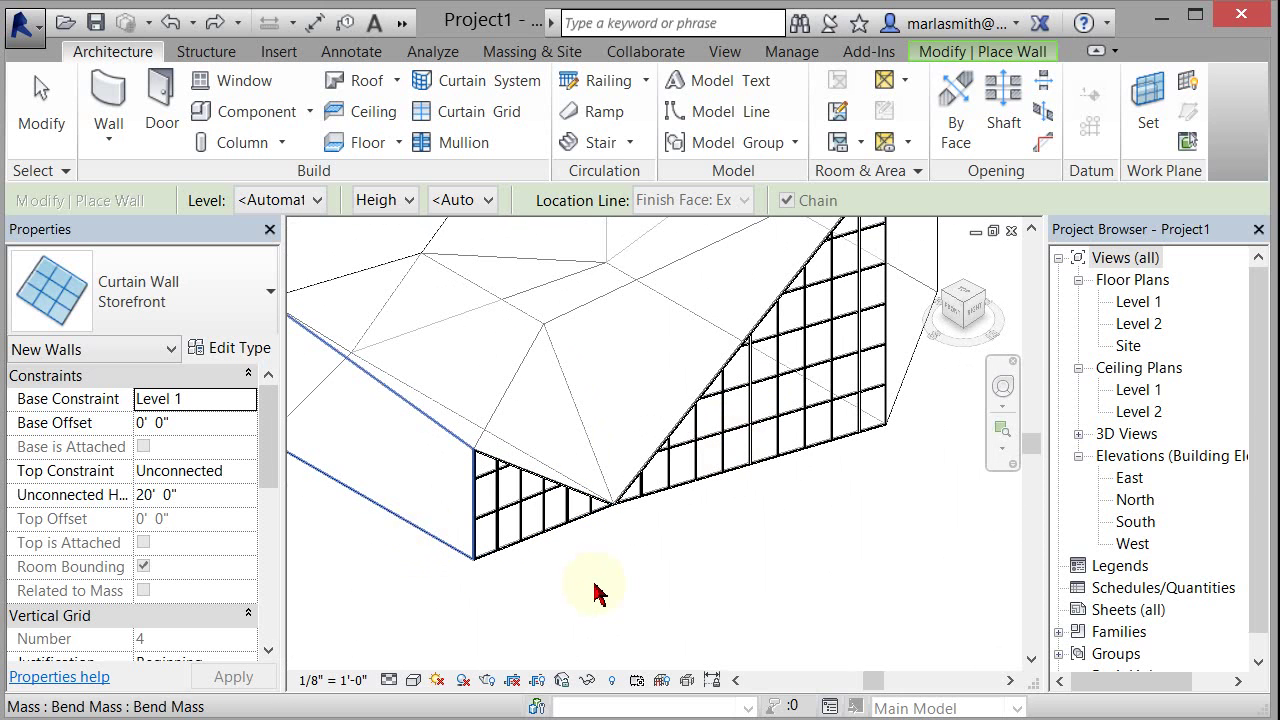
left_click(594, 592)
scroll(550, 603, "down", 2)
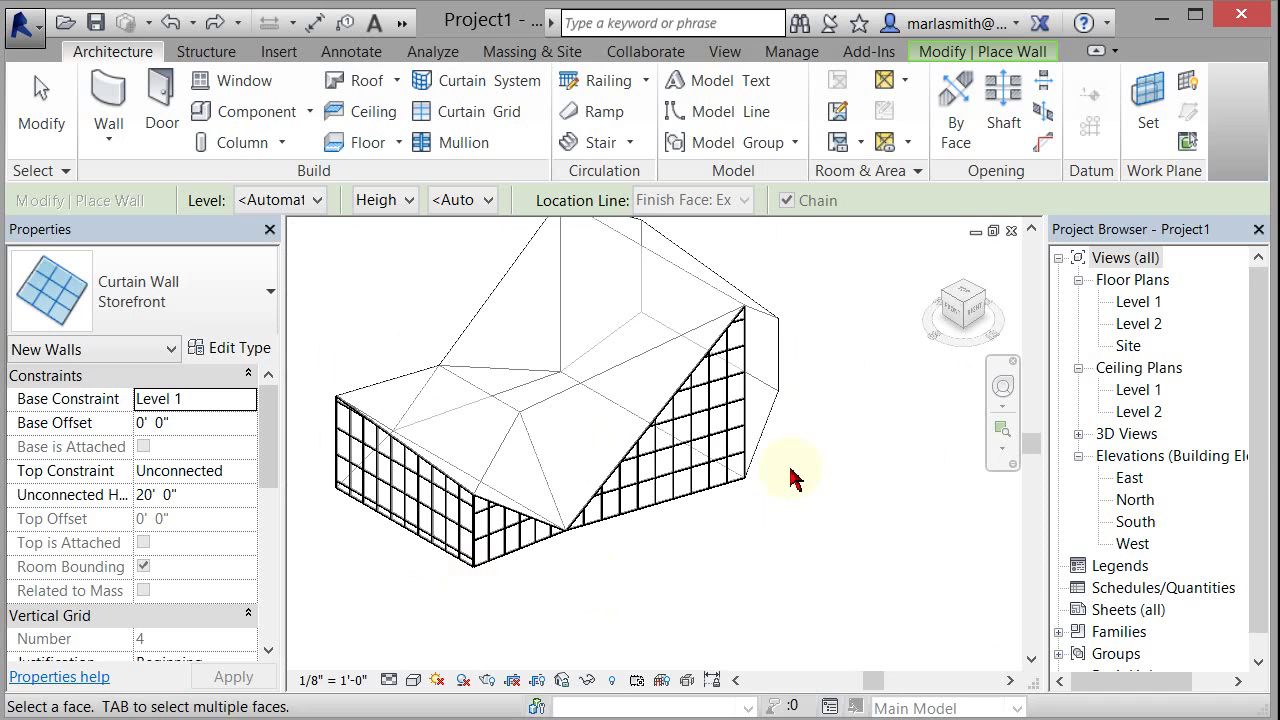
Change the wall type from Storefront to Basic Wall Generic - 5".
left_click(229, 323)
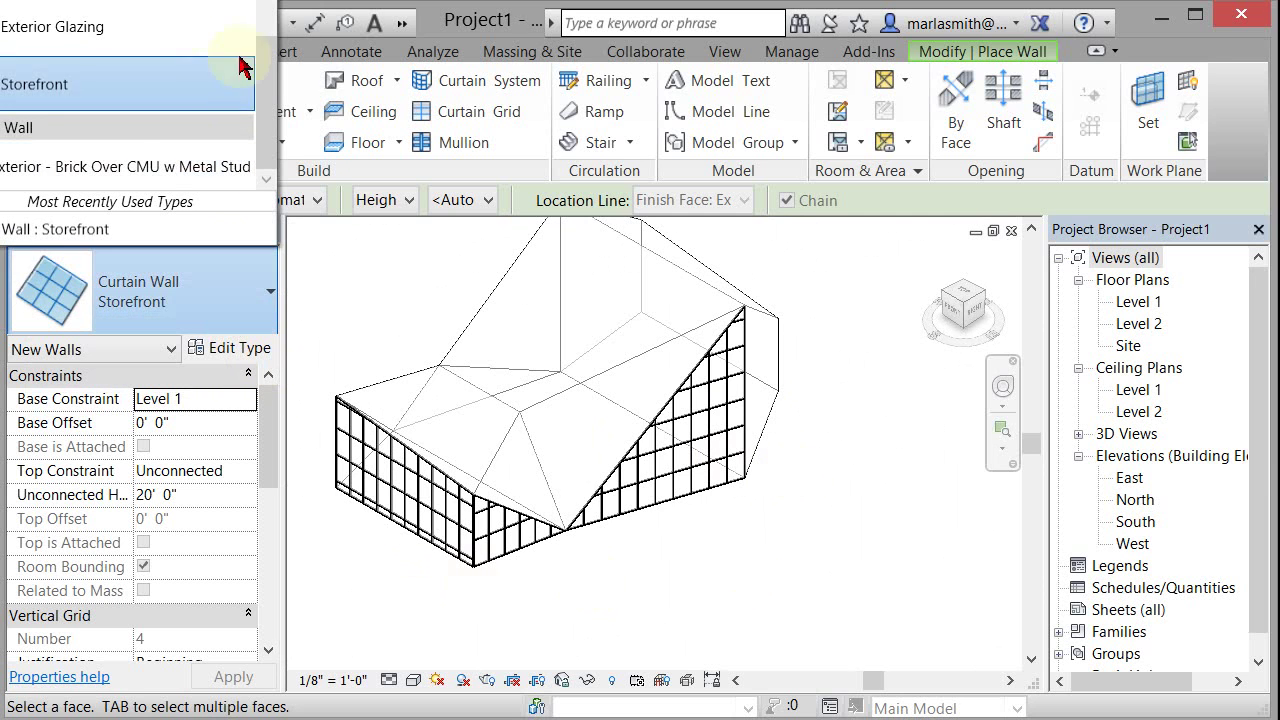
scroll(265, 100, "down", 5)
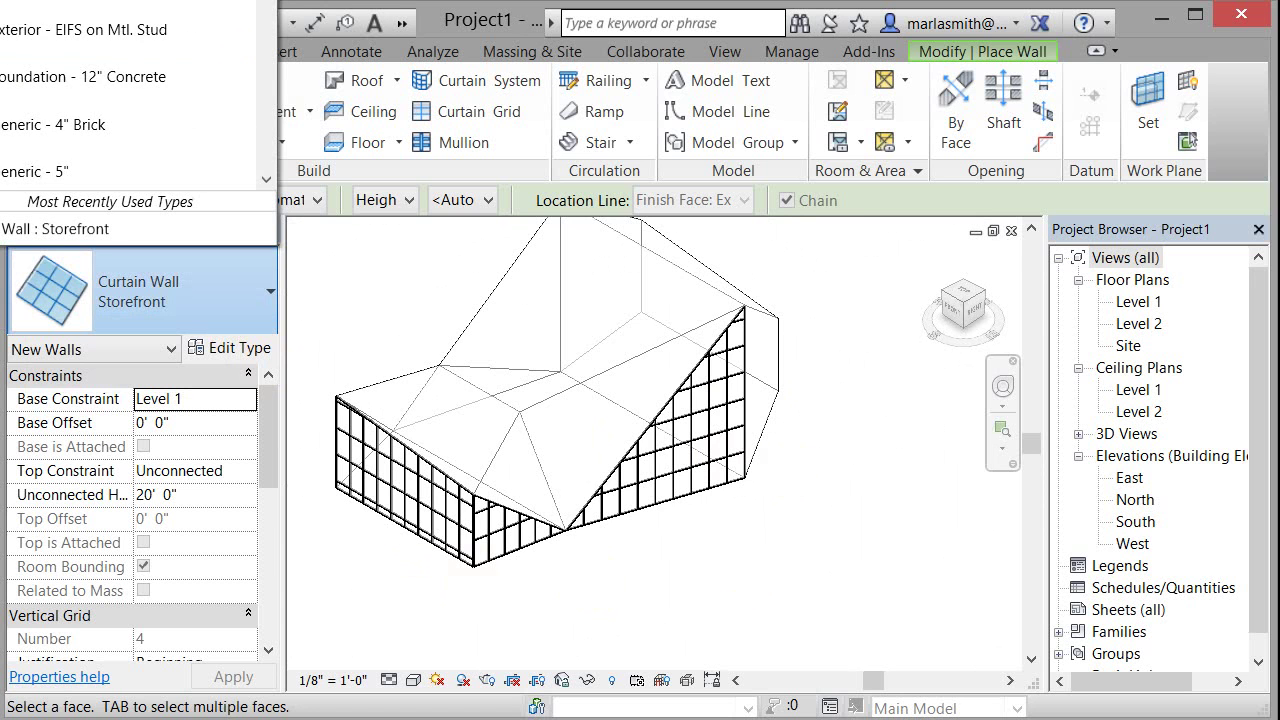
scroll(138, 95, "down", 1)
left_click(38, 94)
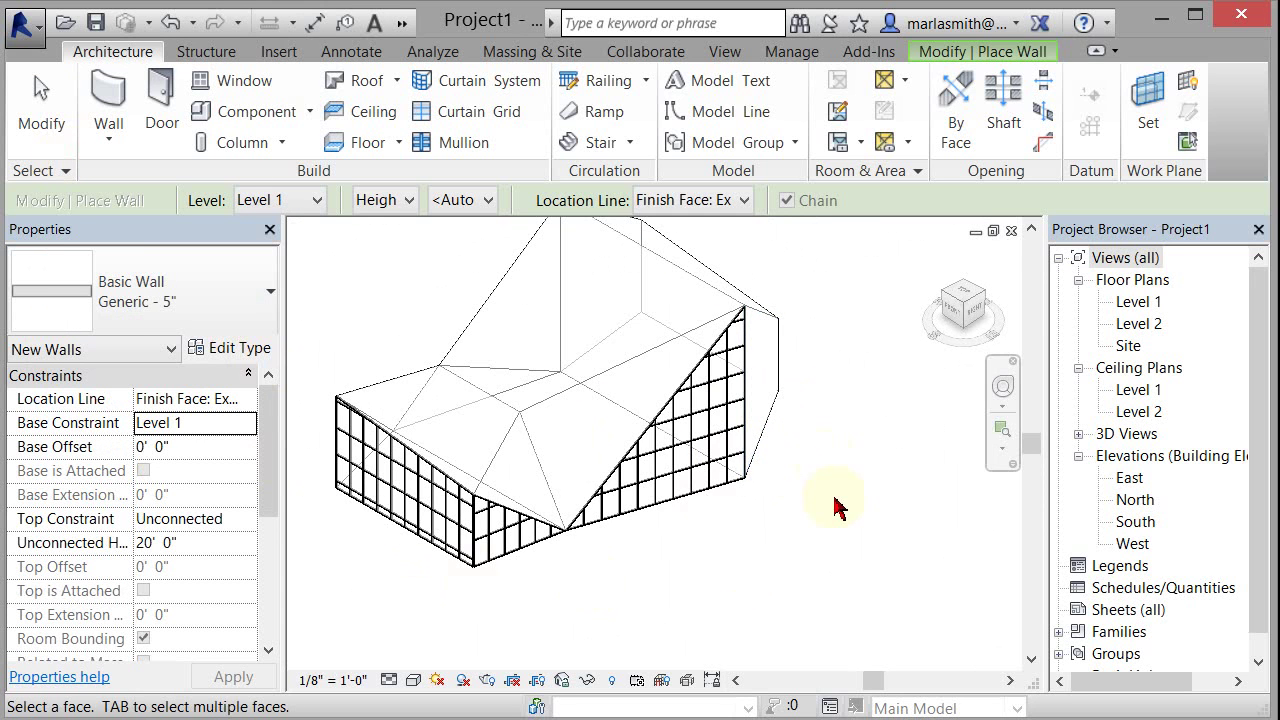
Switch the 3D view to shaded display and orbit to a new angle on the mass.
left_click(413, 682)
left_click(466, 580)
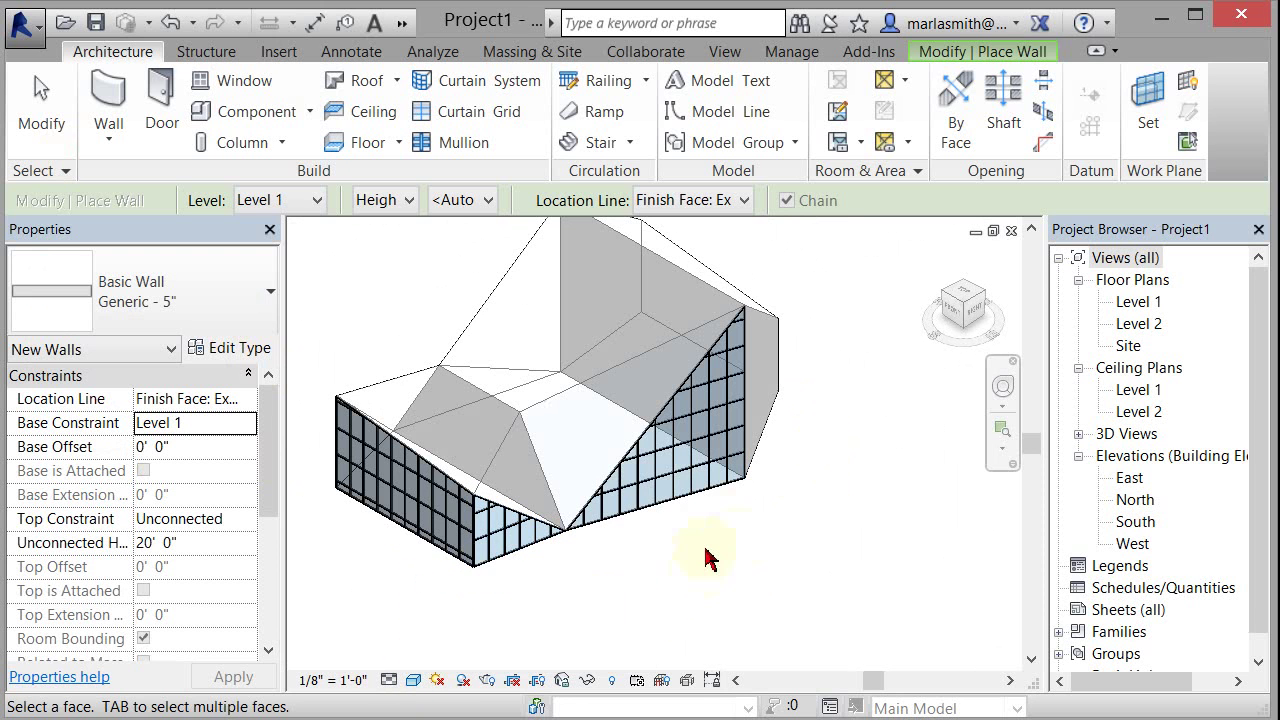
middle_click_drag(745, 518, 814, 530, "shift")
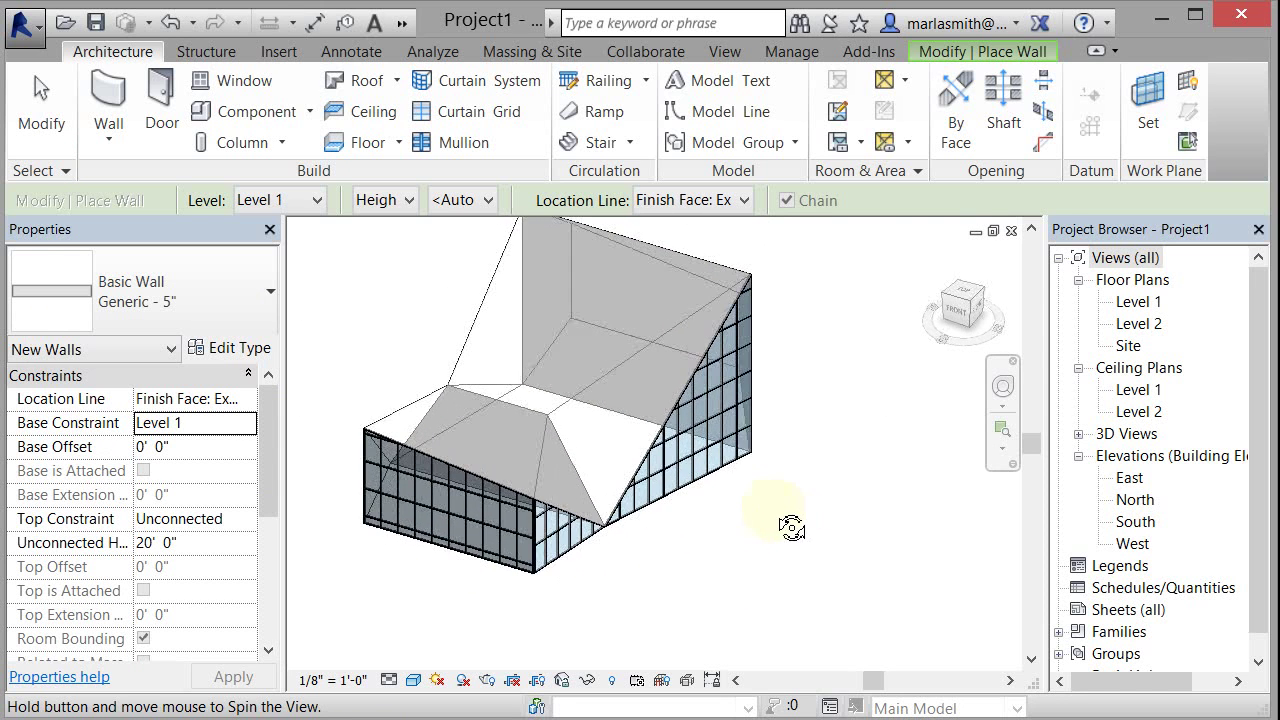
middle_click_drag(792, 528, 514, 591, "shift")
scroll(535, 588, "up", 2)
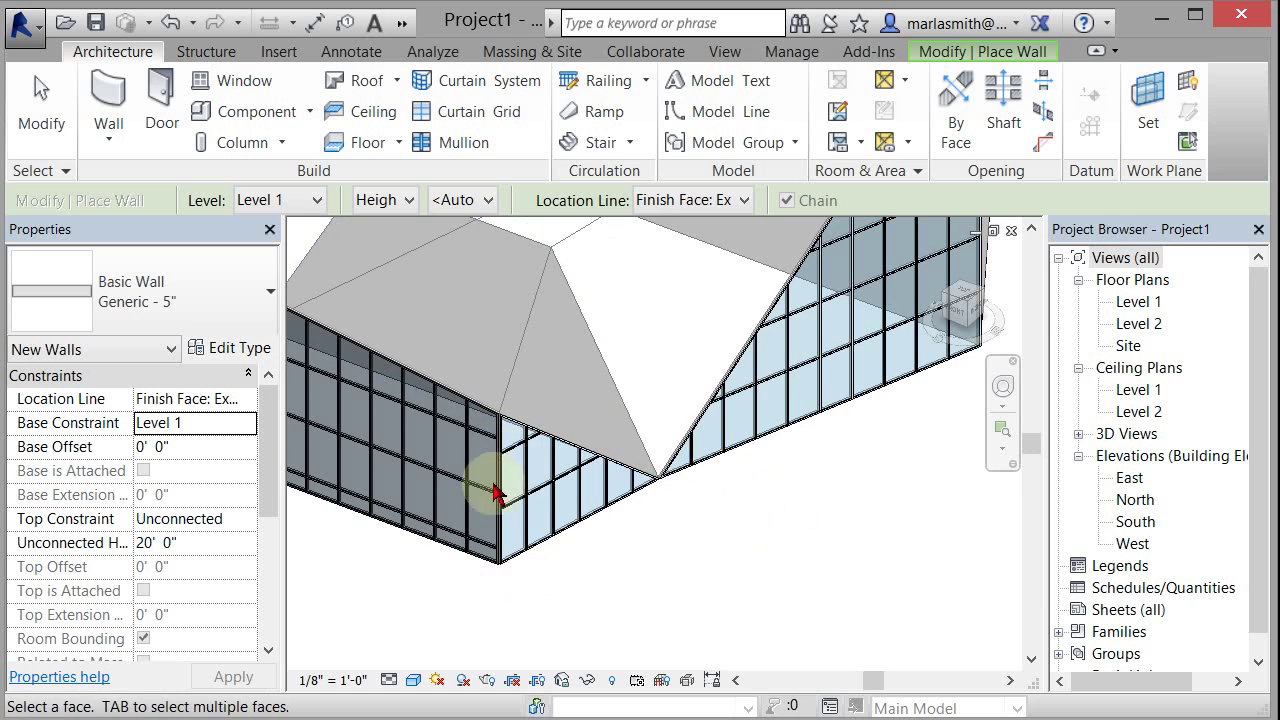
scroll(508, 577, "down", 2)
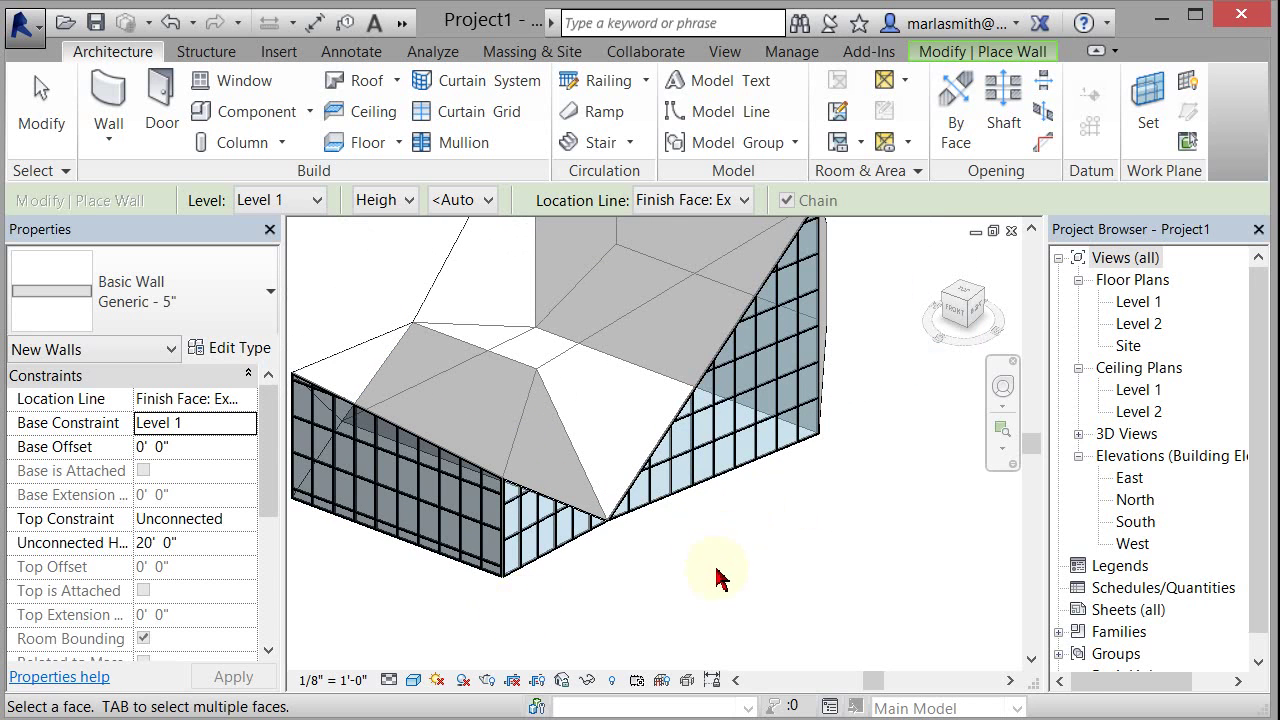
scroll(720, 585, "down", 1)
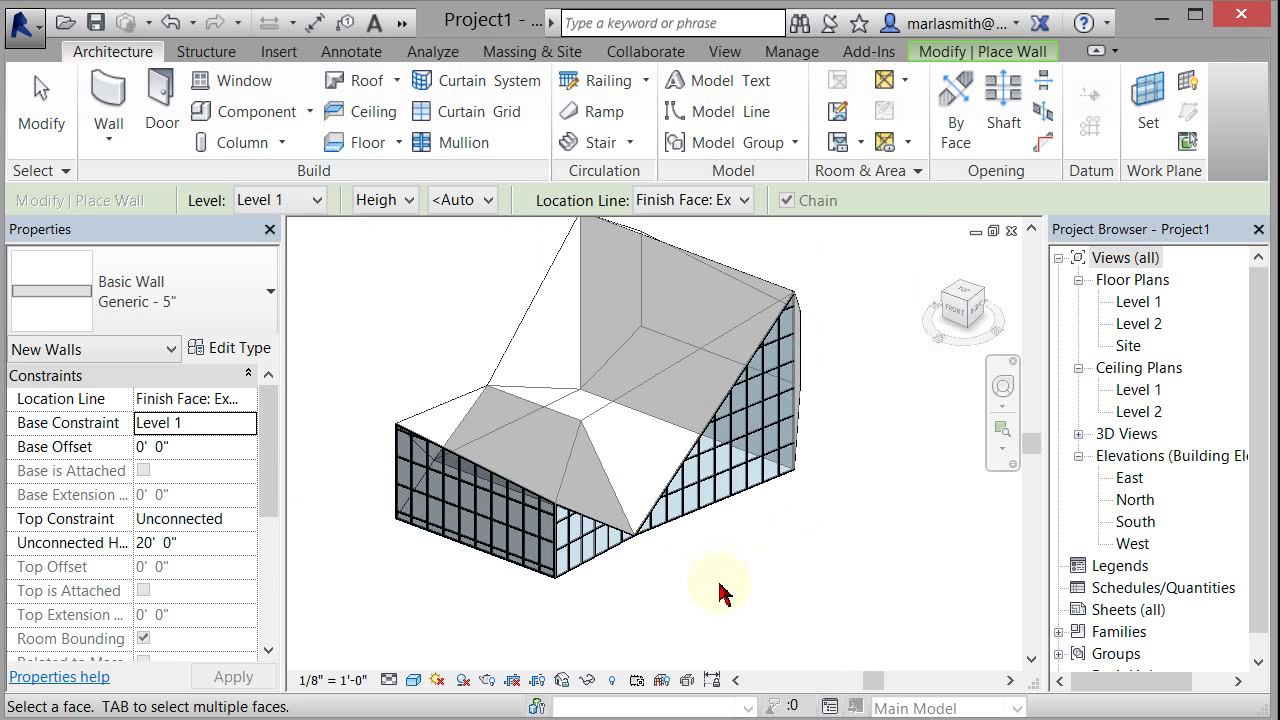
left_click(108, 146)
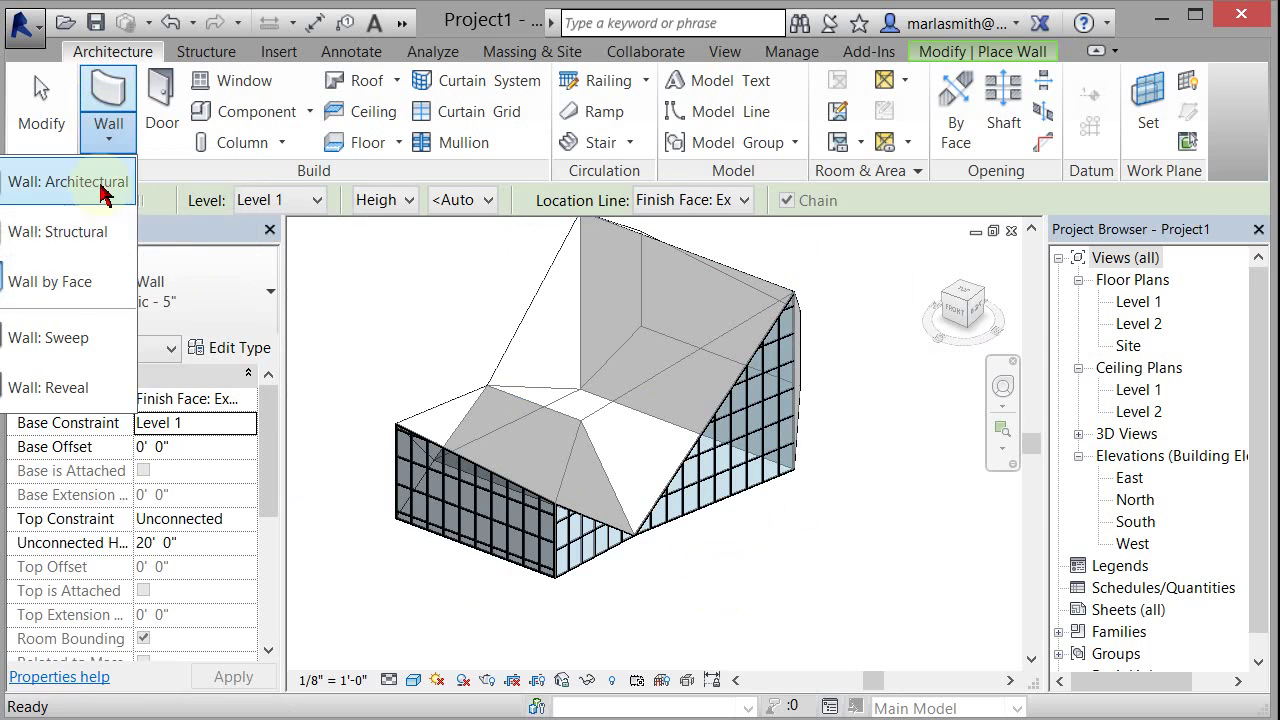
left_click(110, 181)
left_click(243, 320)
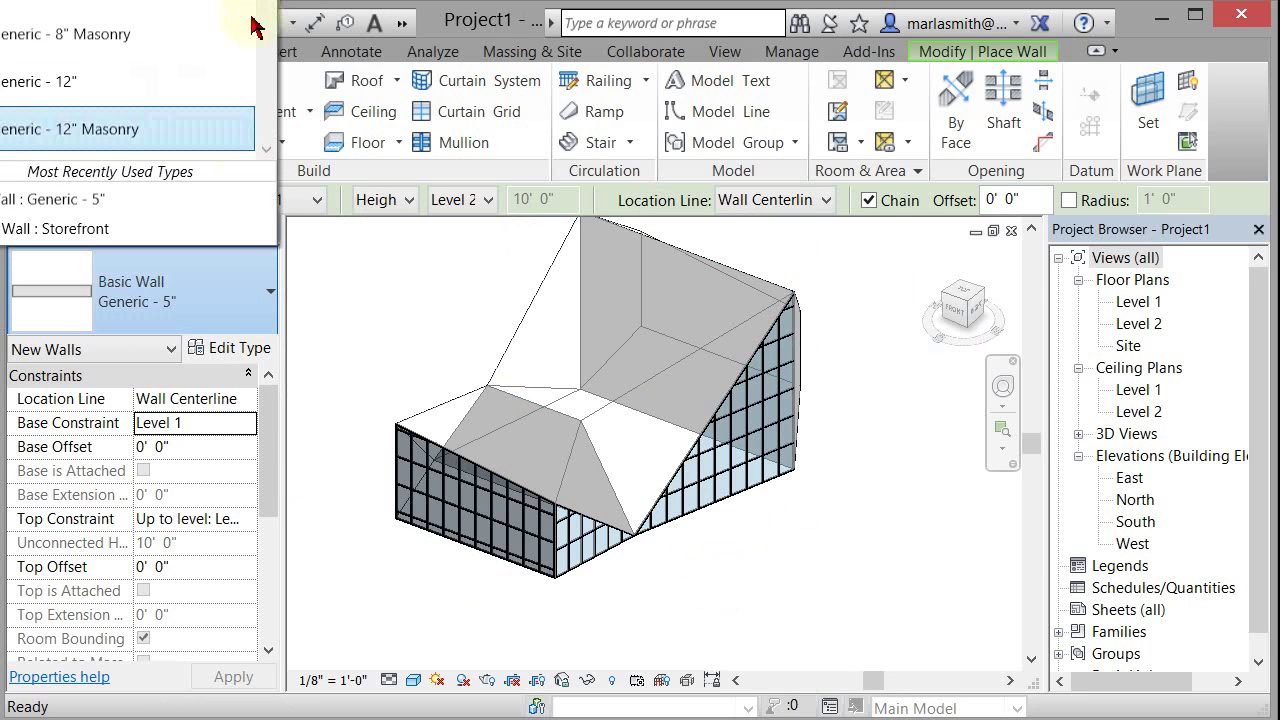
left_click(268, 122)
left_click(268, 149)
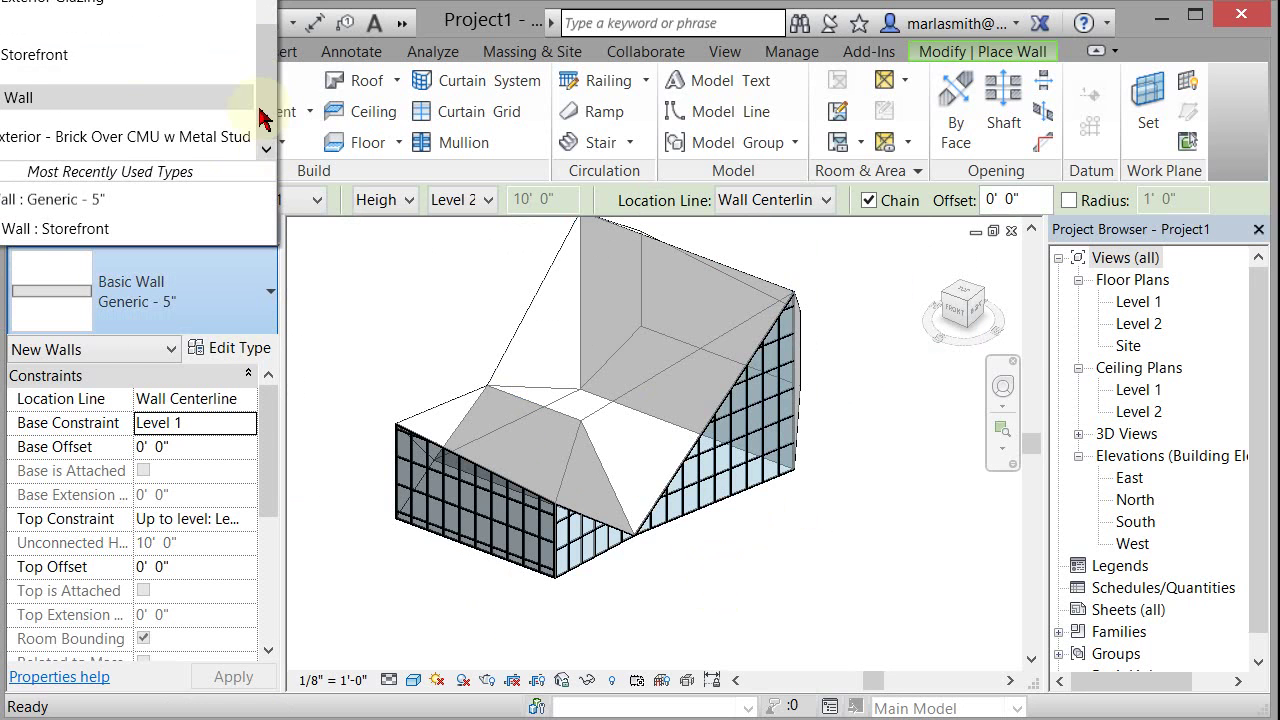
left_click(50, 55)
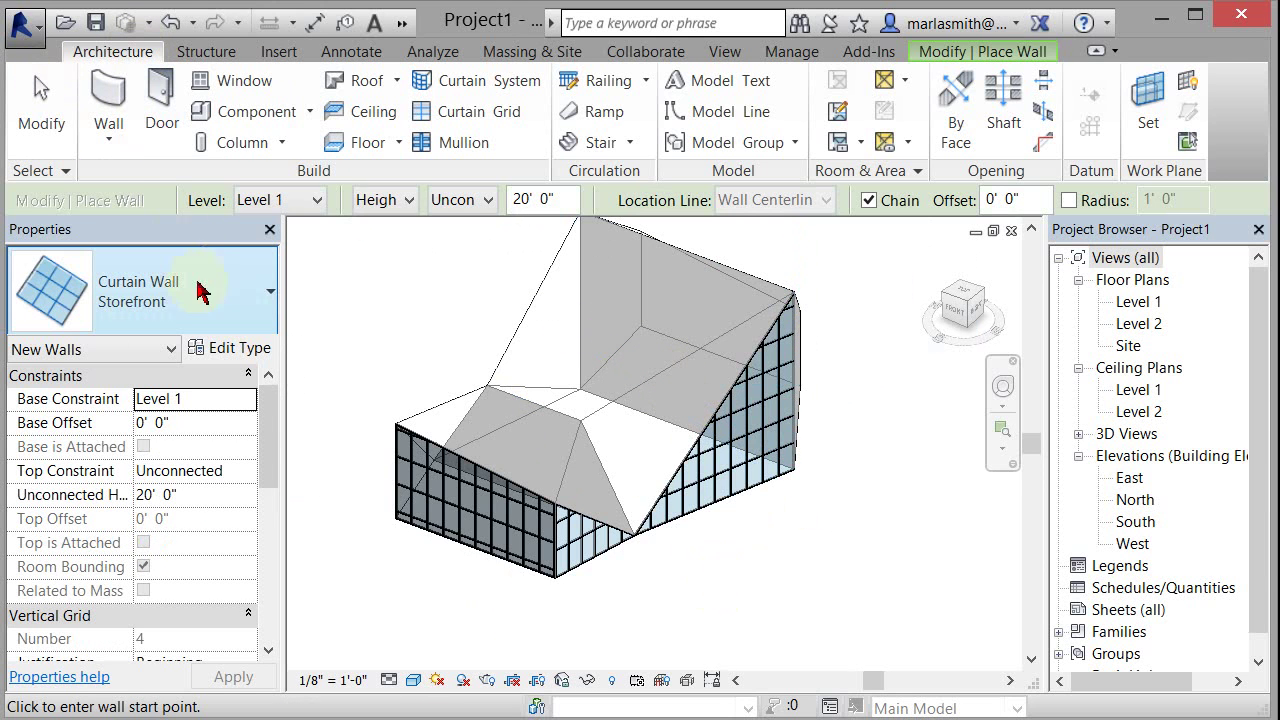
left_click(108, 130)
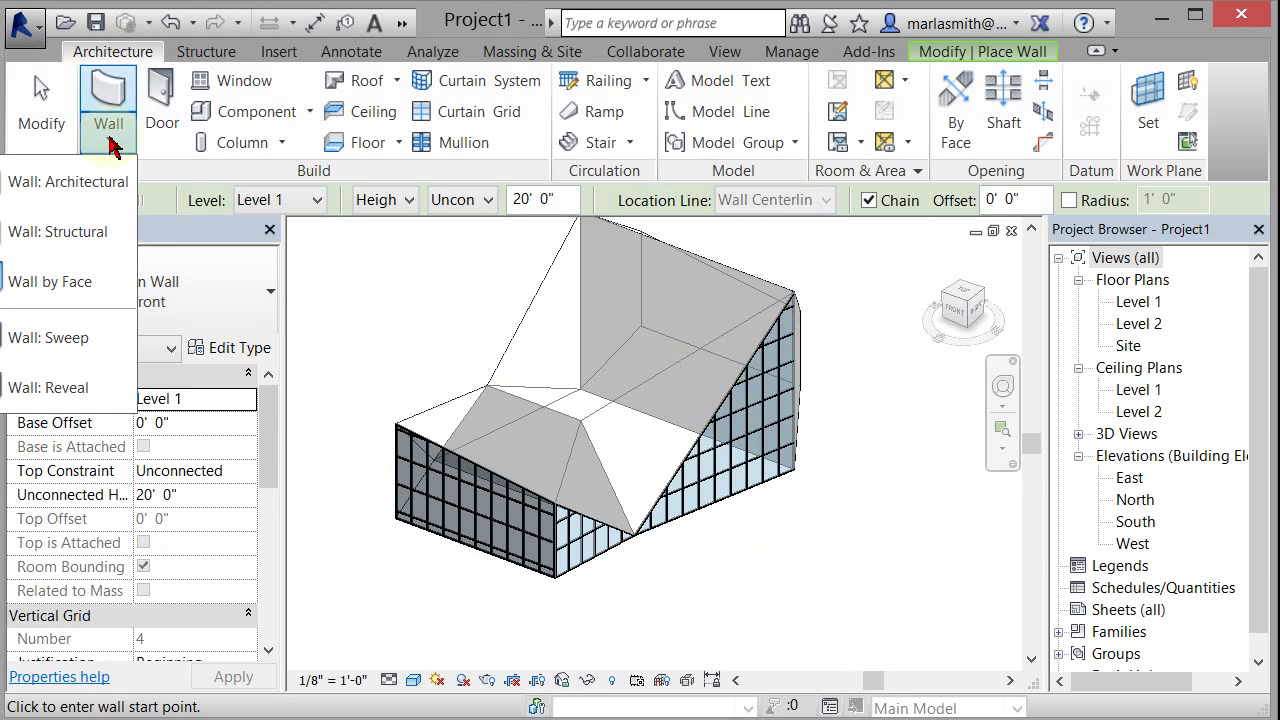
left_click(110, 292)
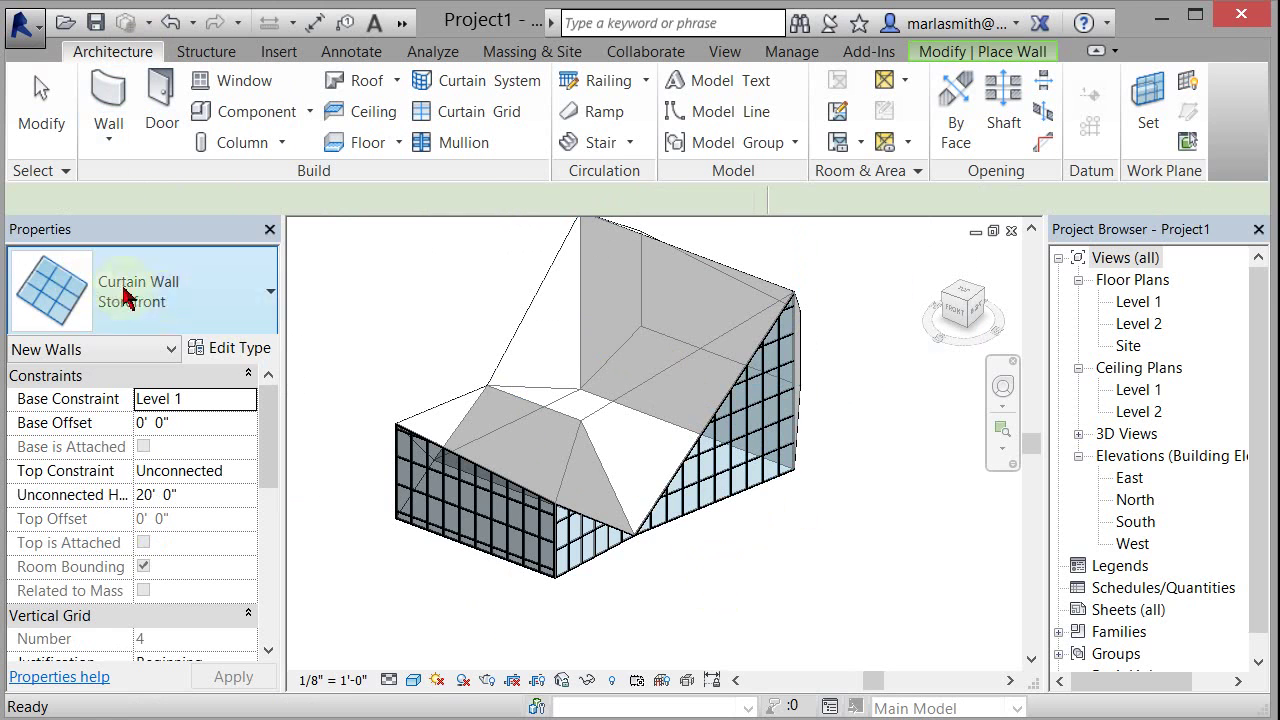
left_click(651, 392)
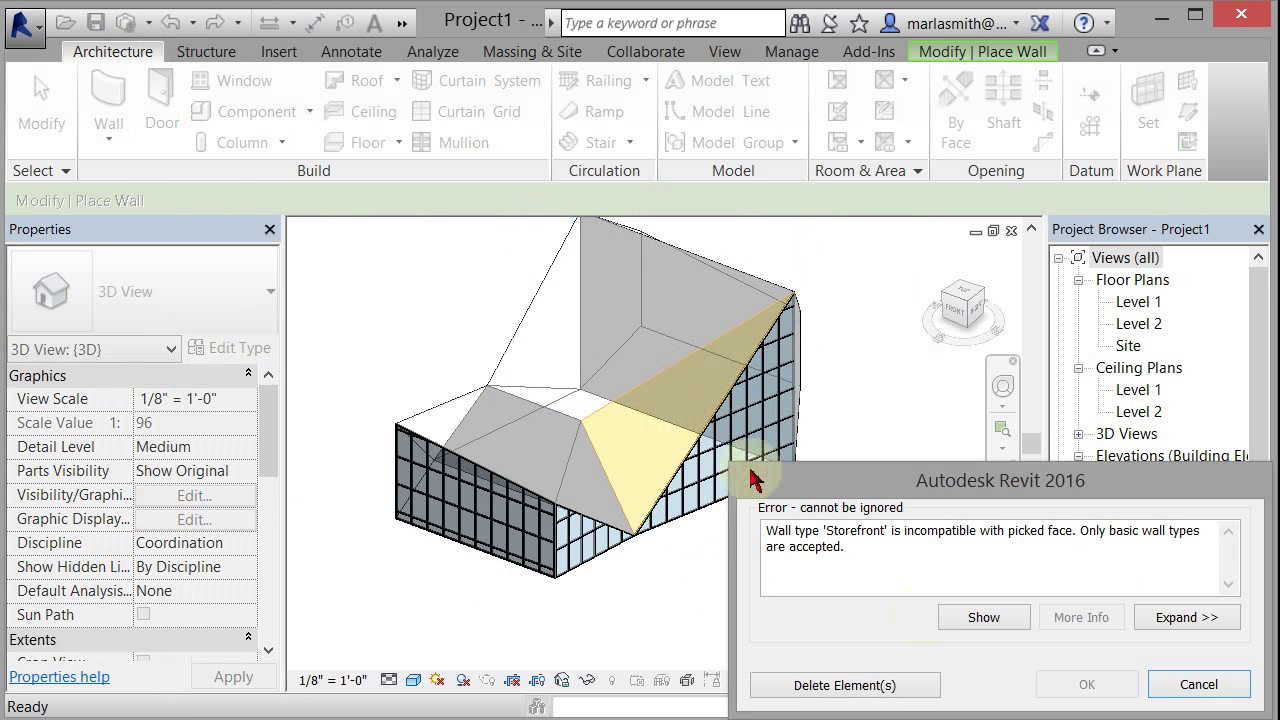
left_click(1206, 690)
key("Escape")
key("Escape")
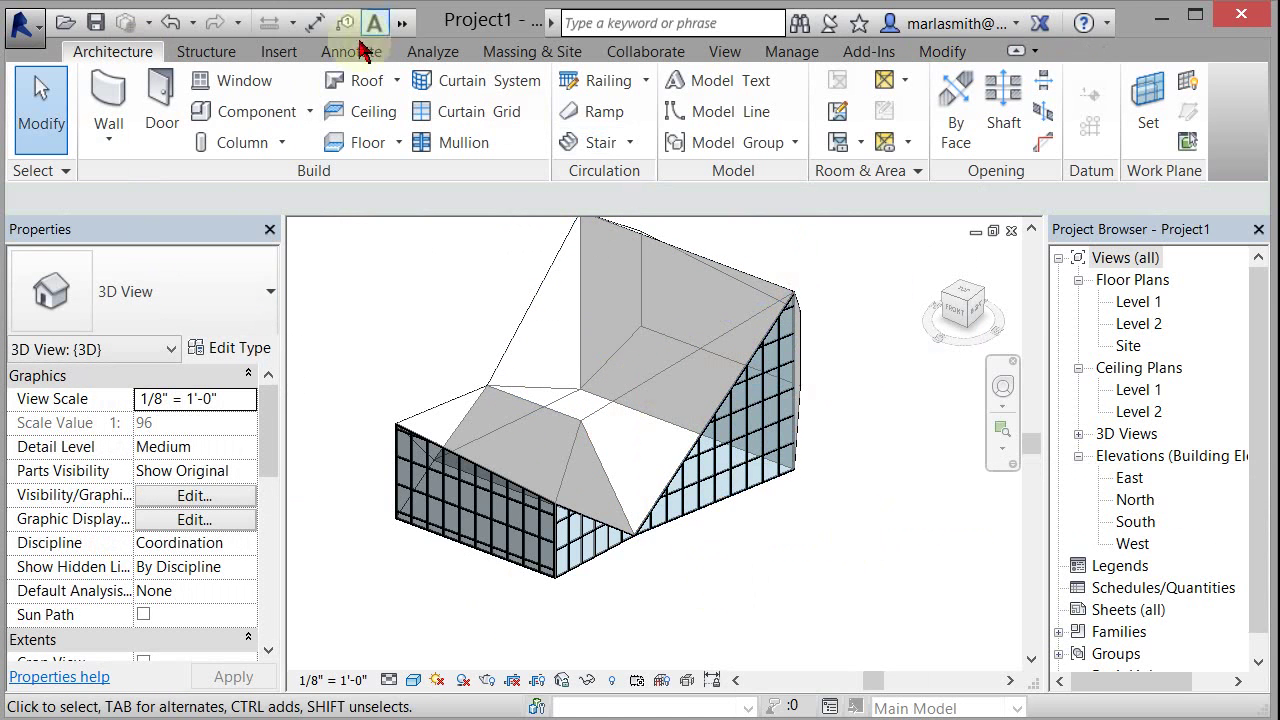
Create a Sloped Glazing roof by face on the large sloped and triangular mass faces.
left_click(398, 82)
left_click(337, 222)
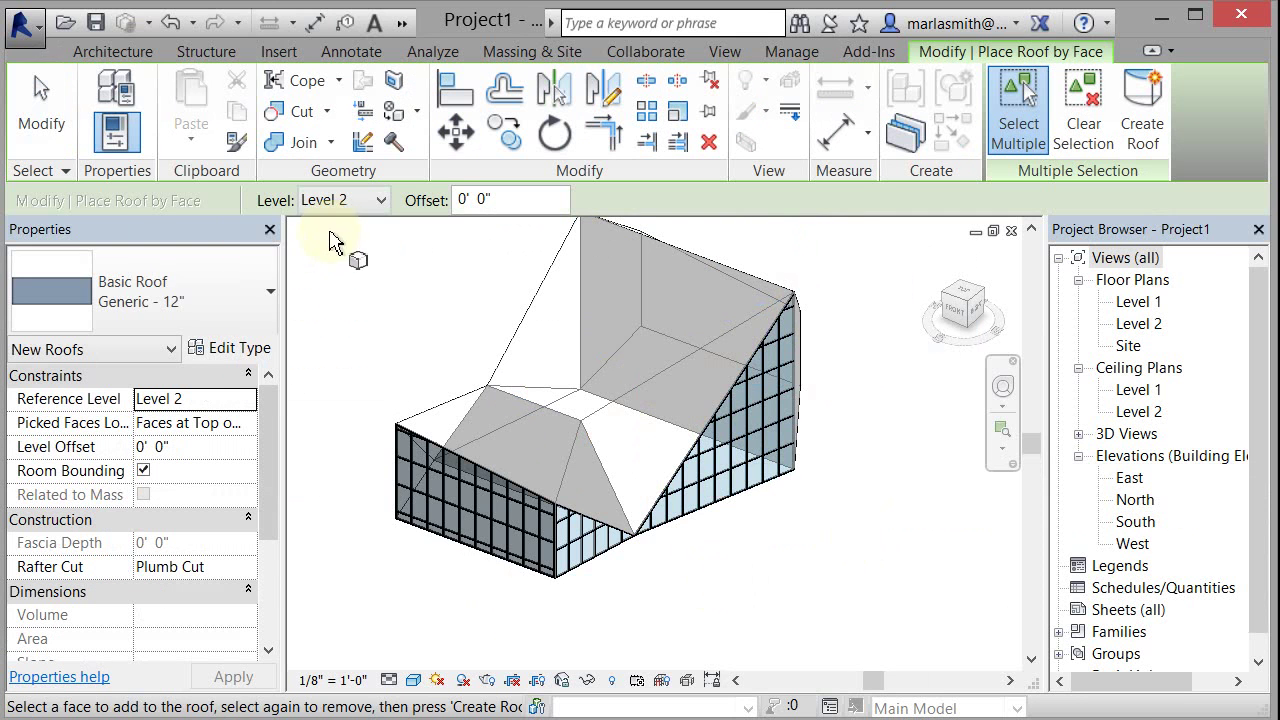
left_click(252, 293)
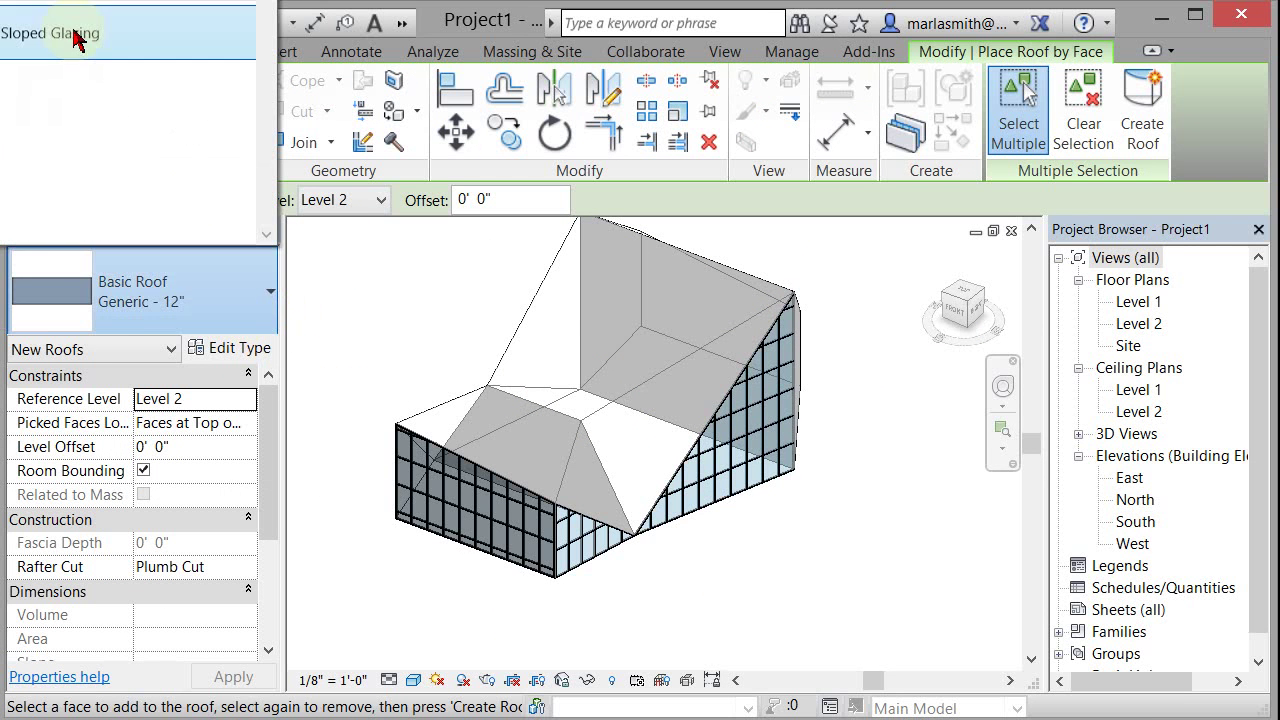
left_click(78, 38)
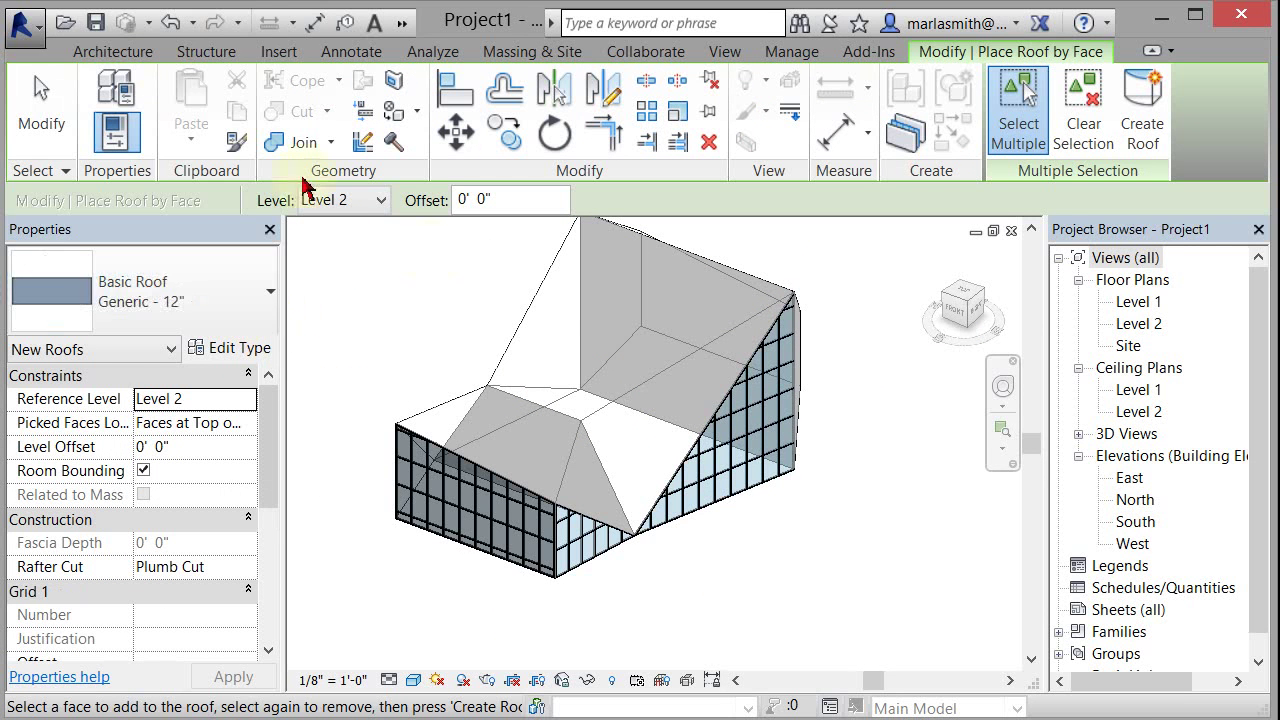
left_click(648, 398)
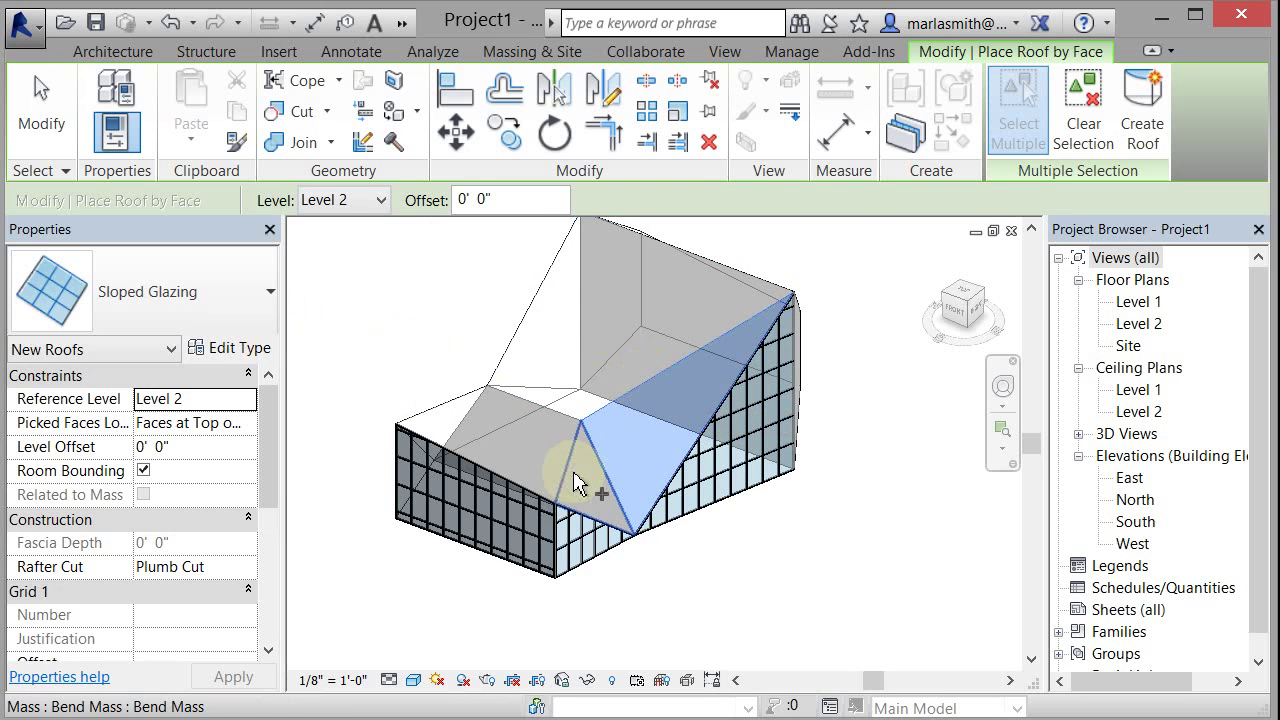
left_click(575, 482)
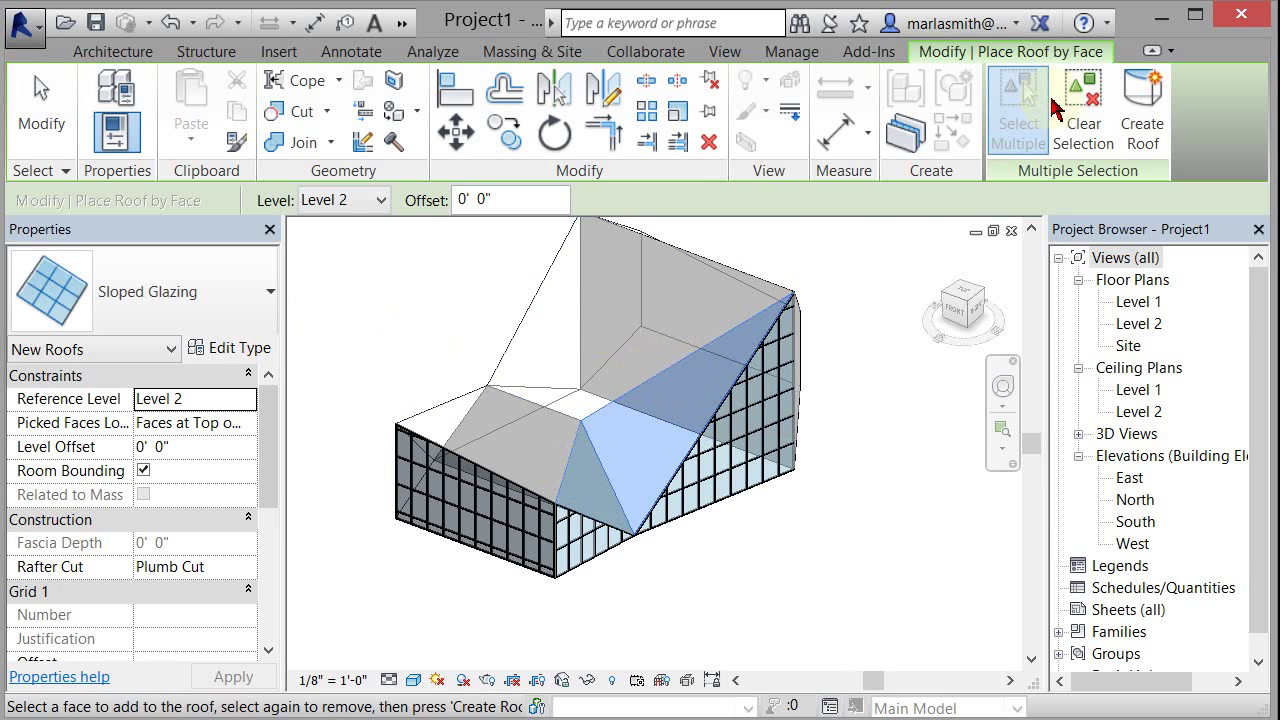
left_click(1141, 122)
scroll(829, 391, "up", 3)
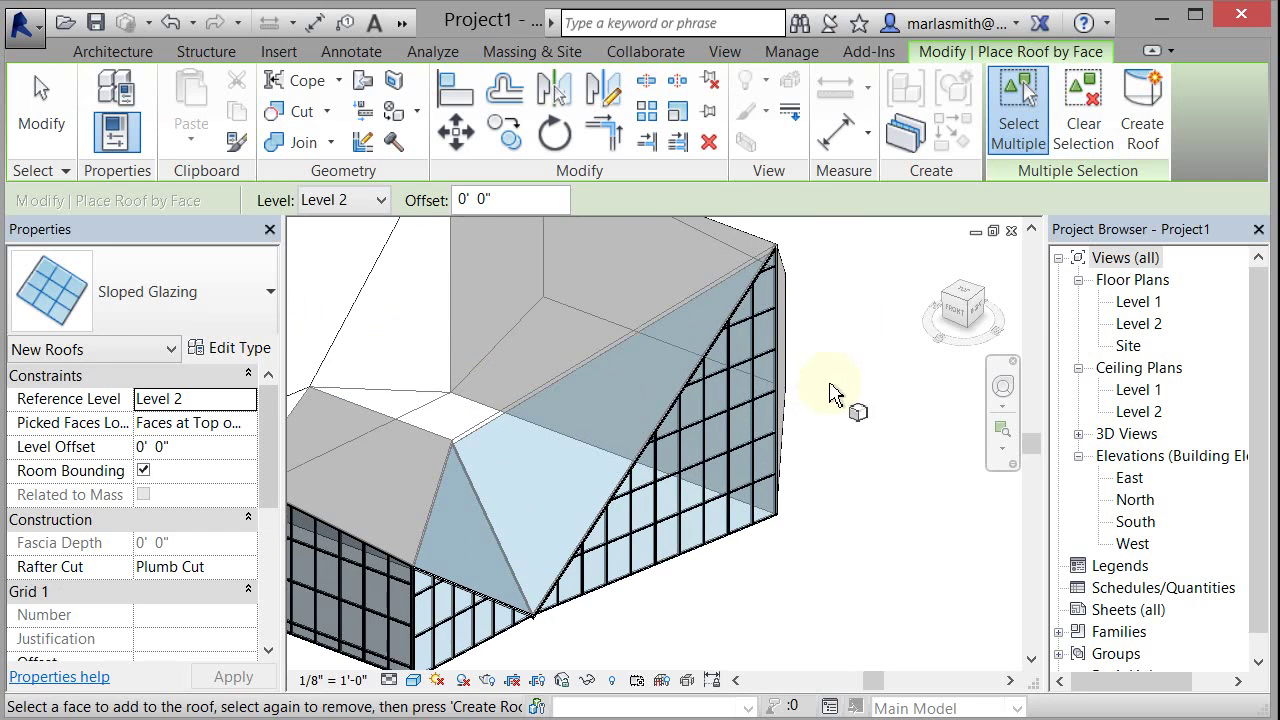
left_click(41, 110)
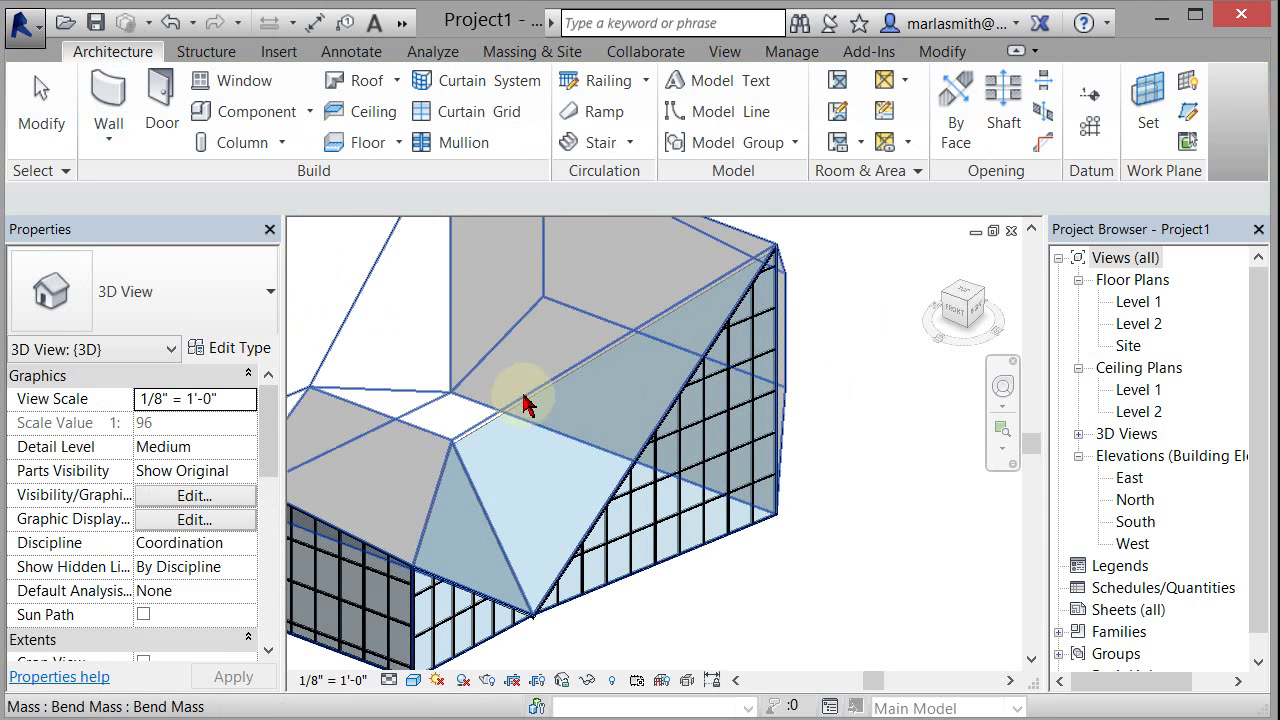
Select the new roof, open its type properties and start duplicating the type.
left_click(527, 418)
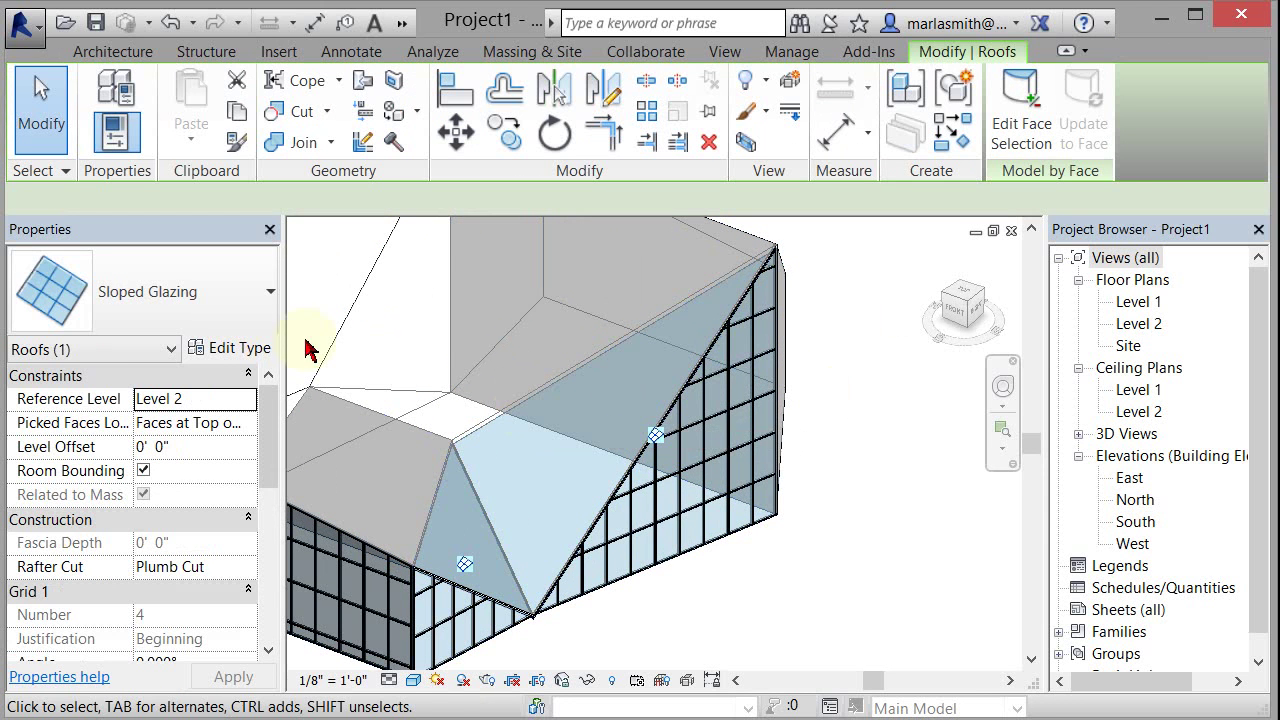
left_click(238, 350)
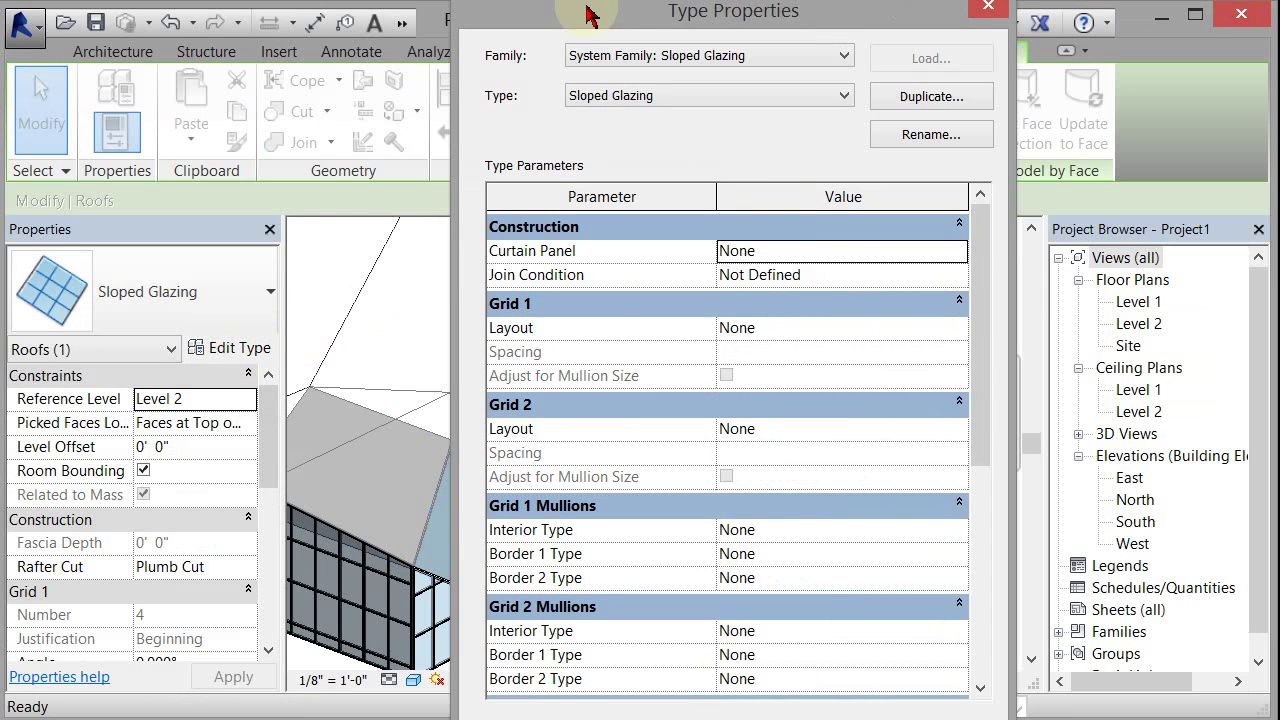
left_click_drag(645, 25, 550, 16)
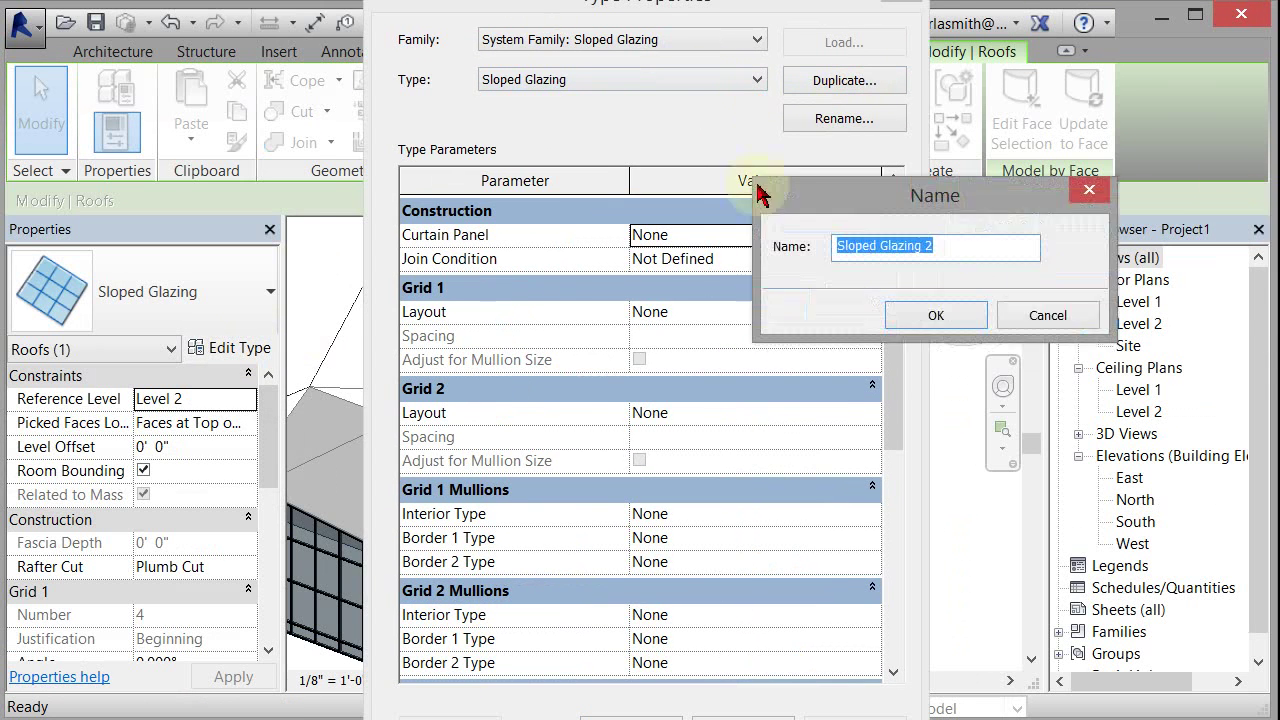
Name the duplicate Sloped Glazing 2 and set both Grid 1 and Grid 2 layouts to Fixed Number.
left_click_drag(904, 280, 548, 168)
left_click(707, 285)
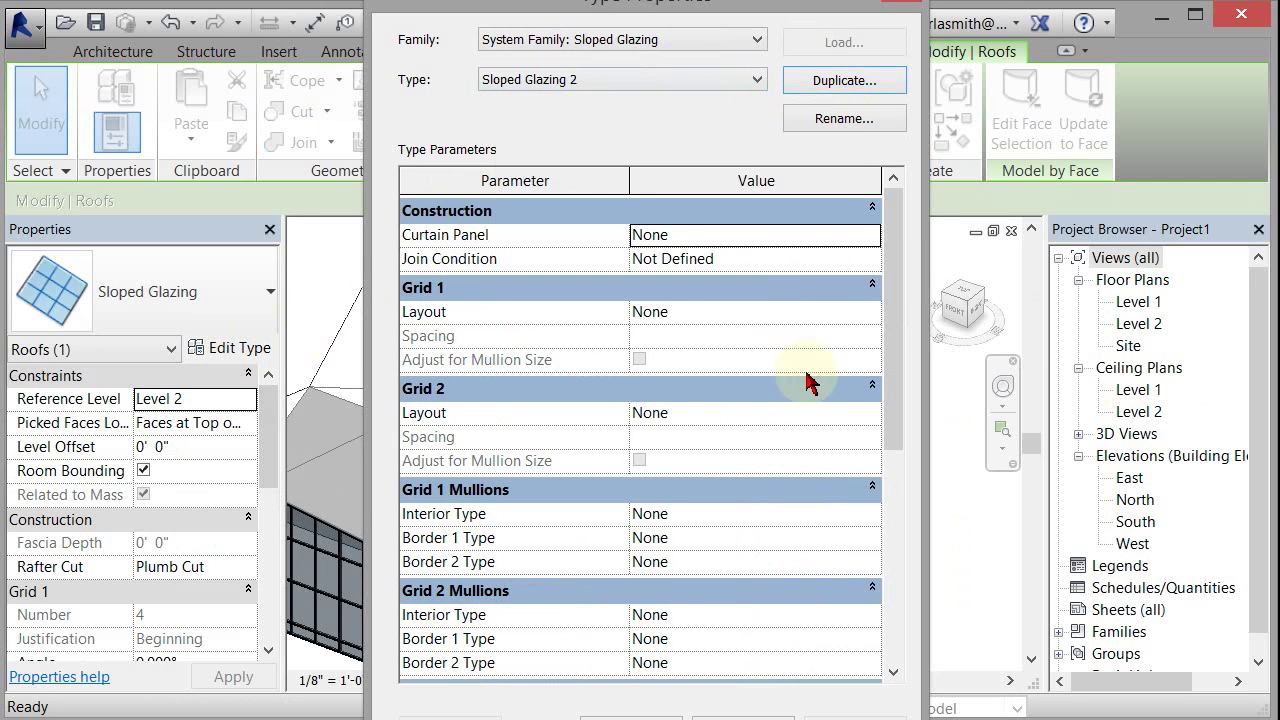
left_click(873, 312)
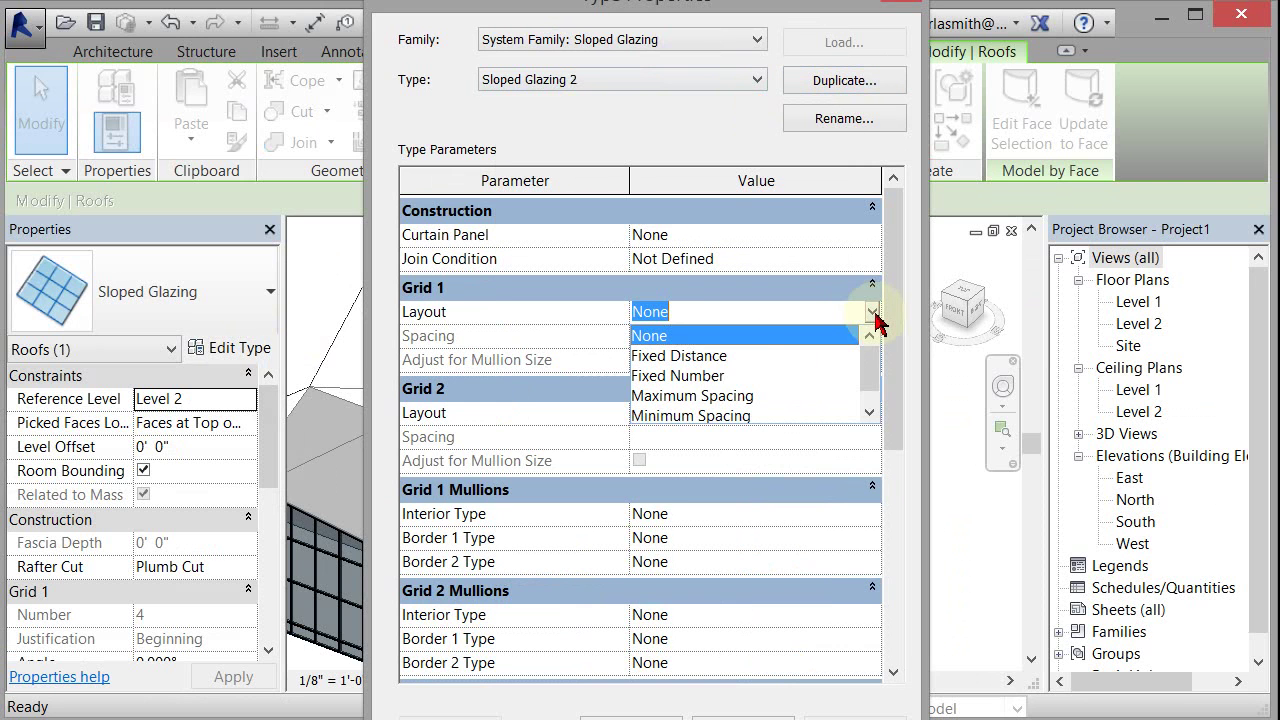
left_click(695, 377)
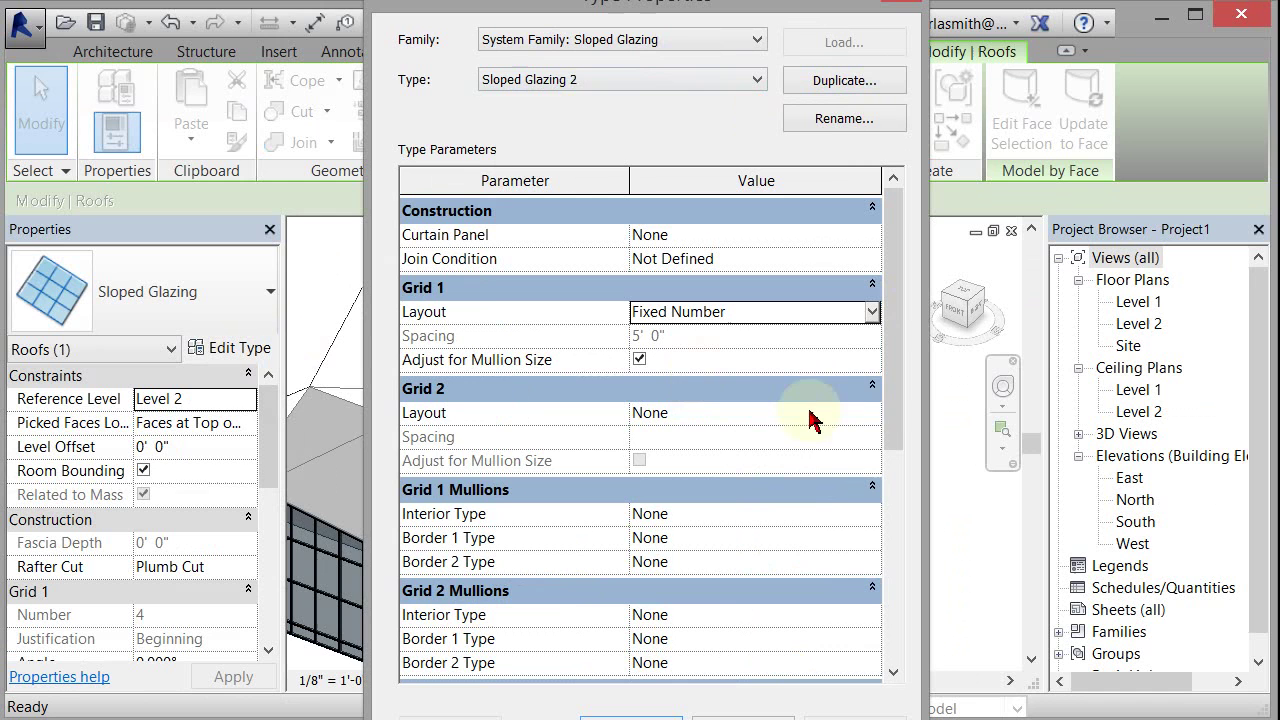
left_click(874, 413)
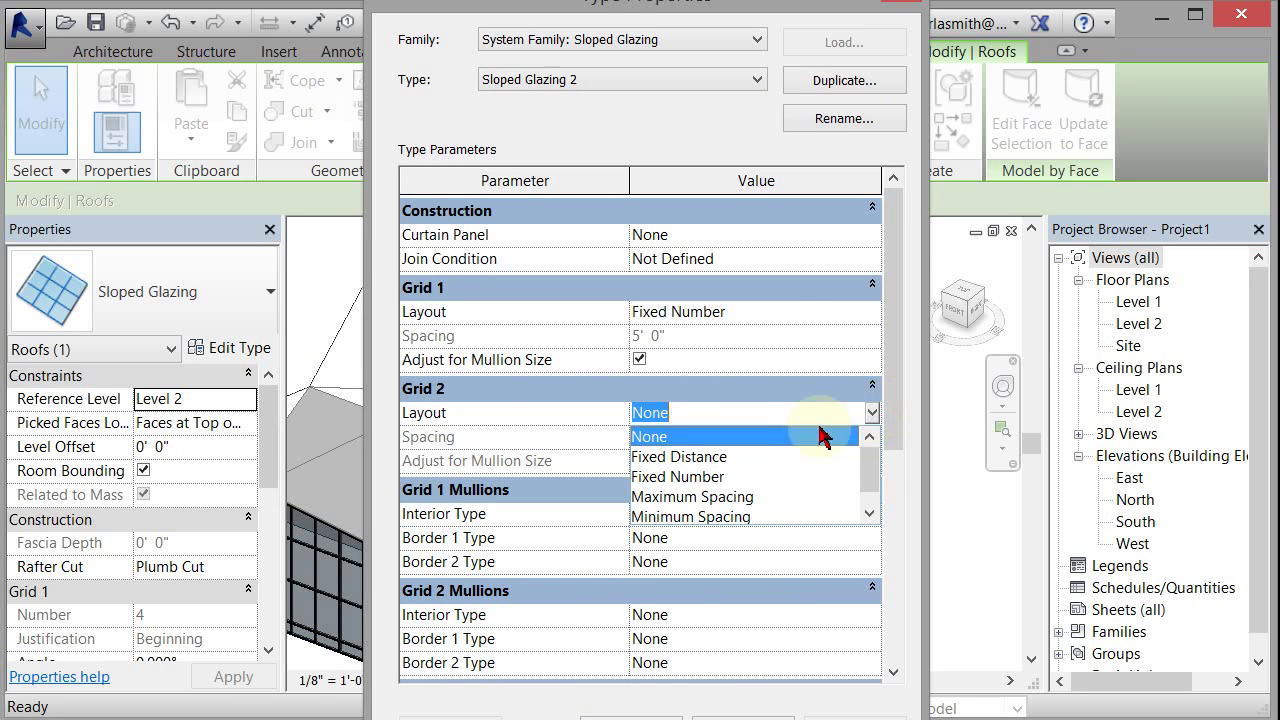
left_click(720, 477)
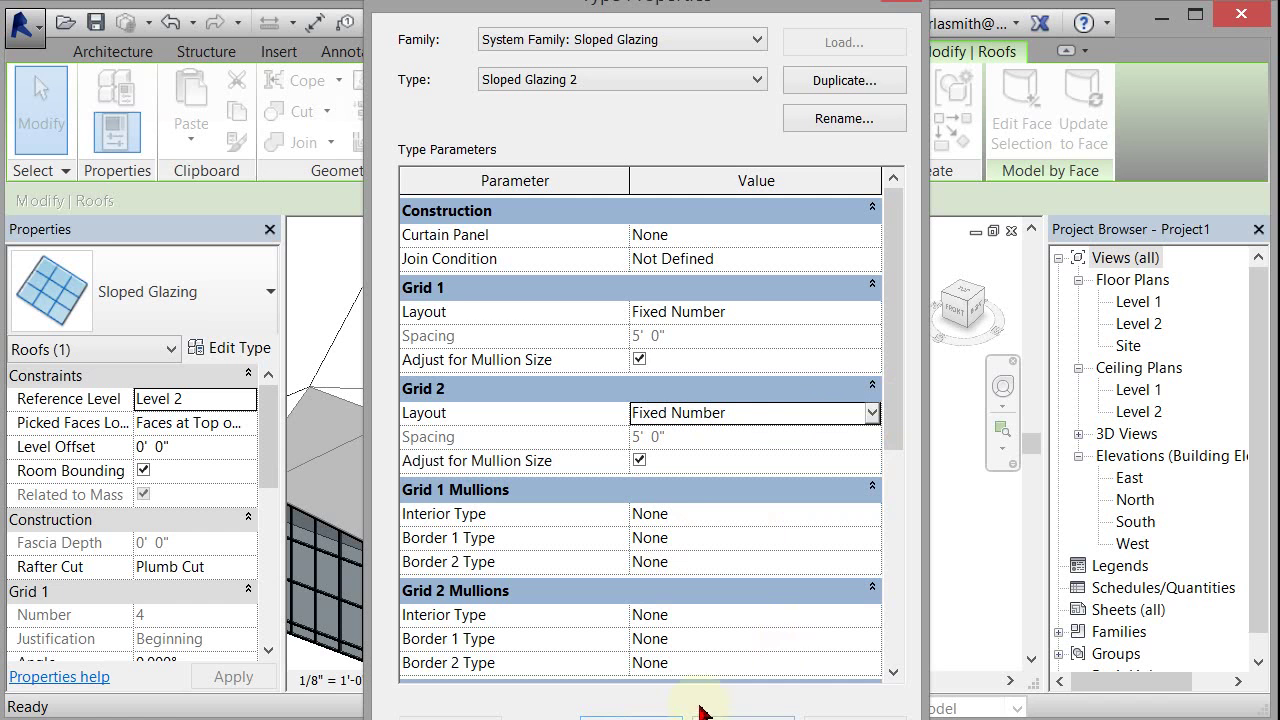
left_click(630, 717)
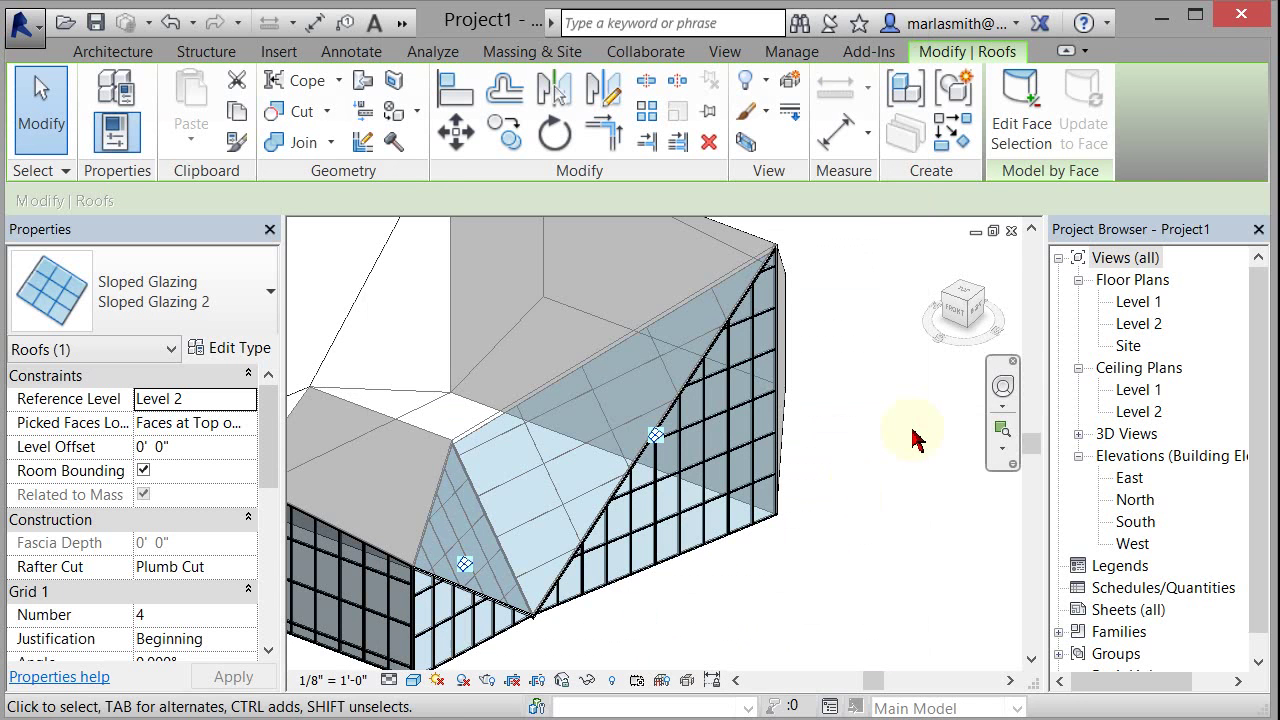
middle_click_drag(486, 523, 820, 418, "shift")
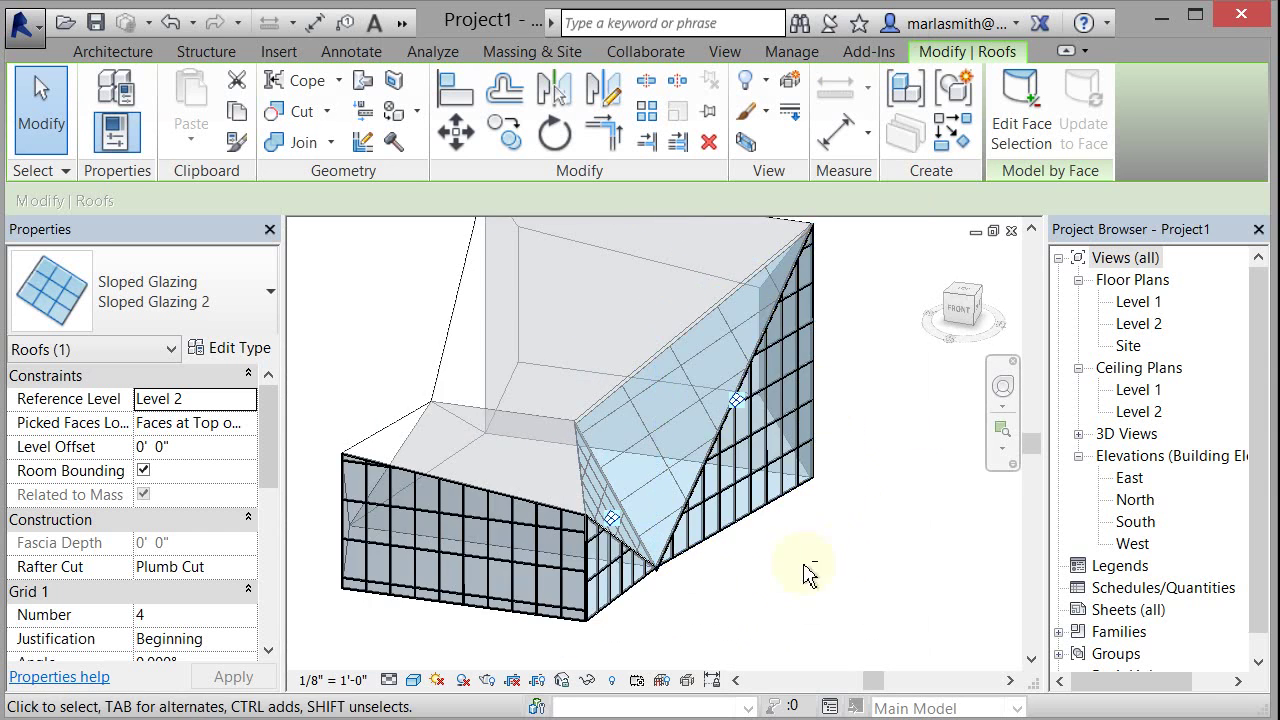
middle_click_drag(828, 572, 678, 590, "shift")
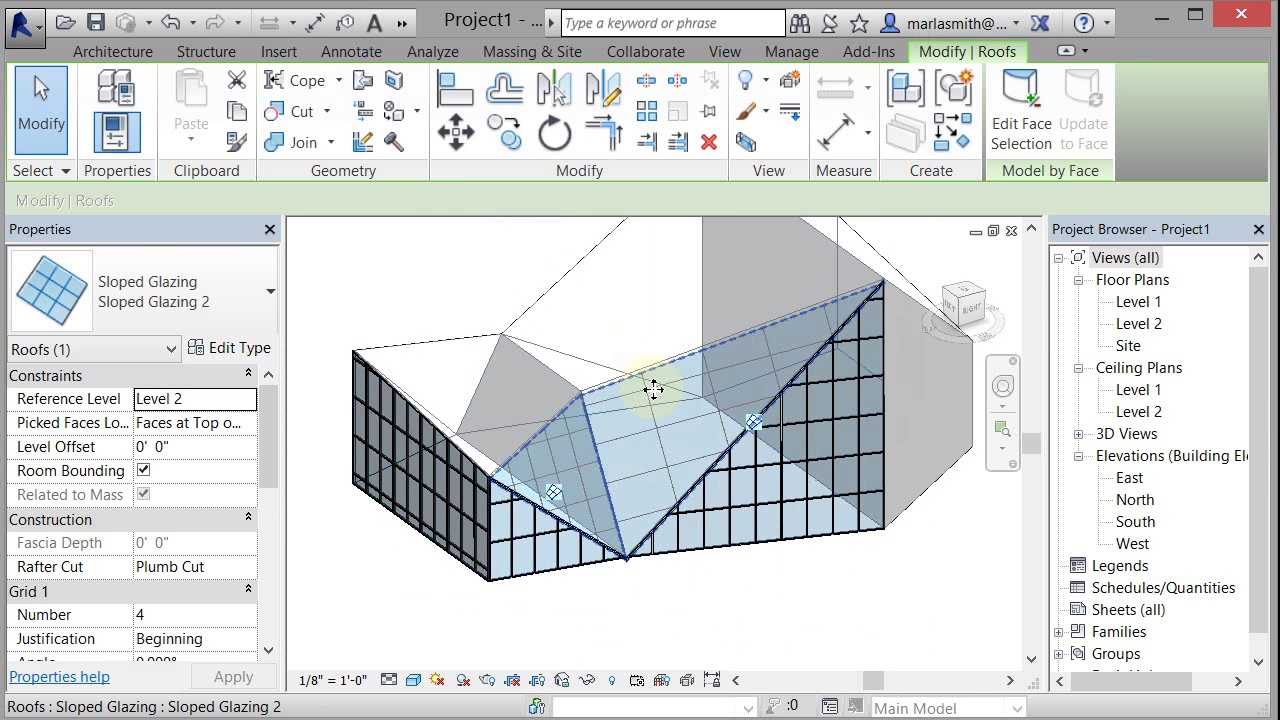
left_click(43, 95)
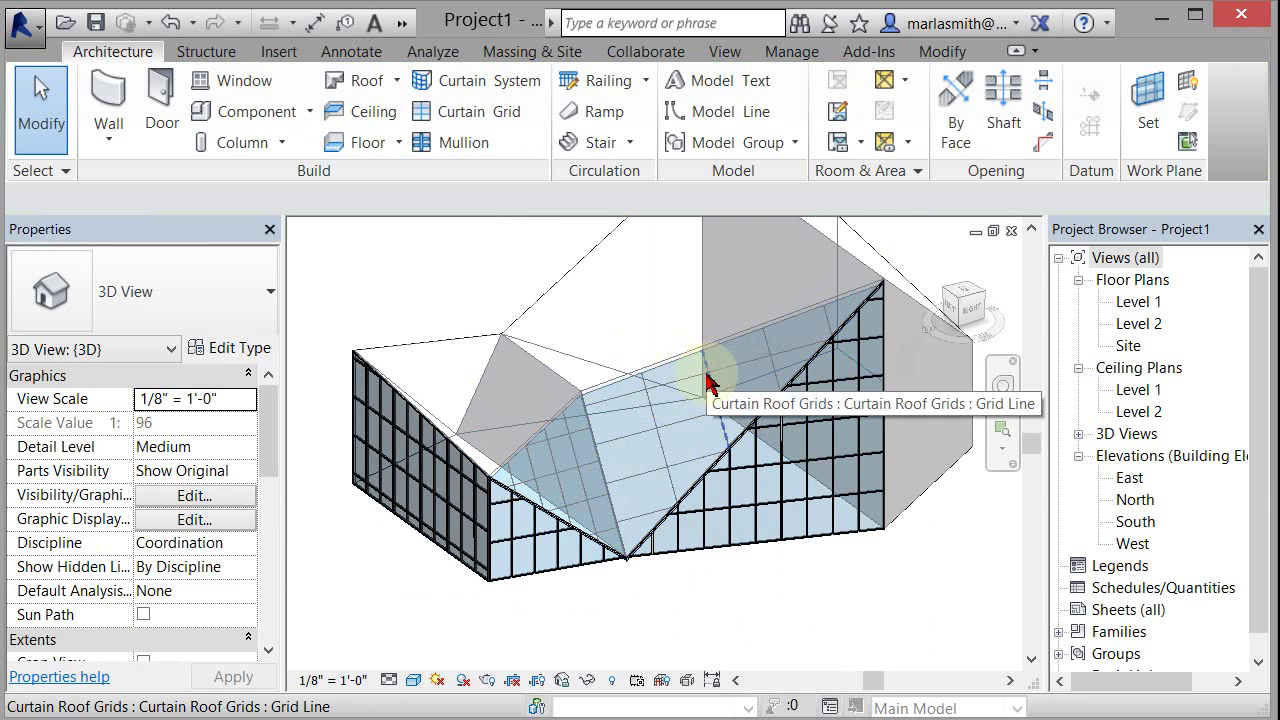
key("a")
key("l")
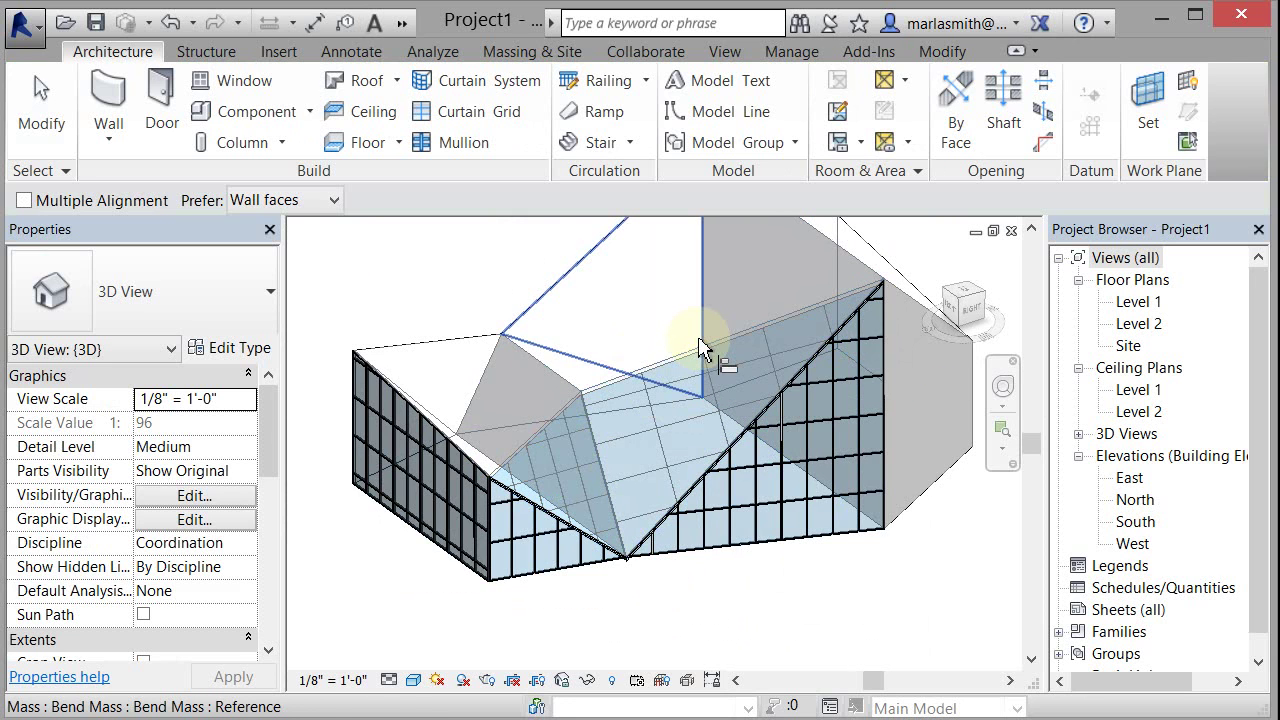
key("Tab")
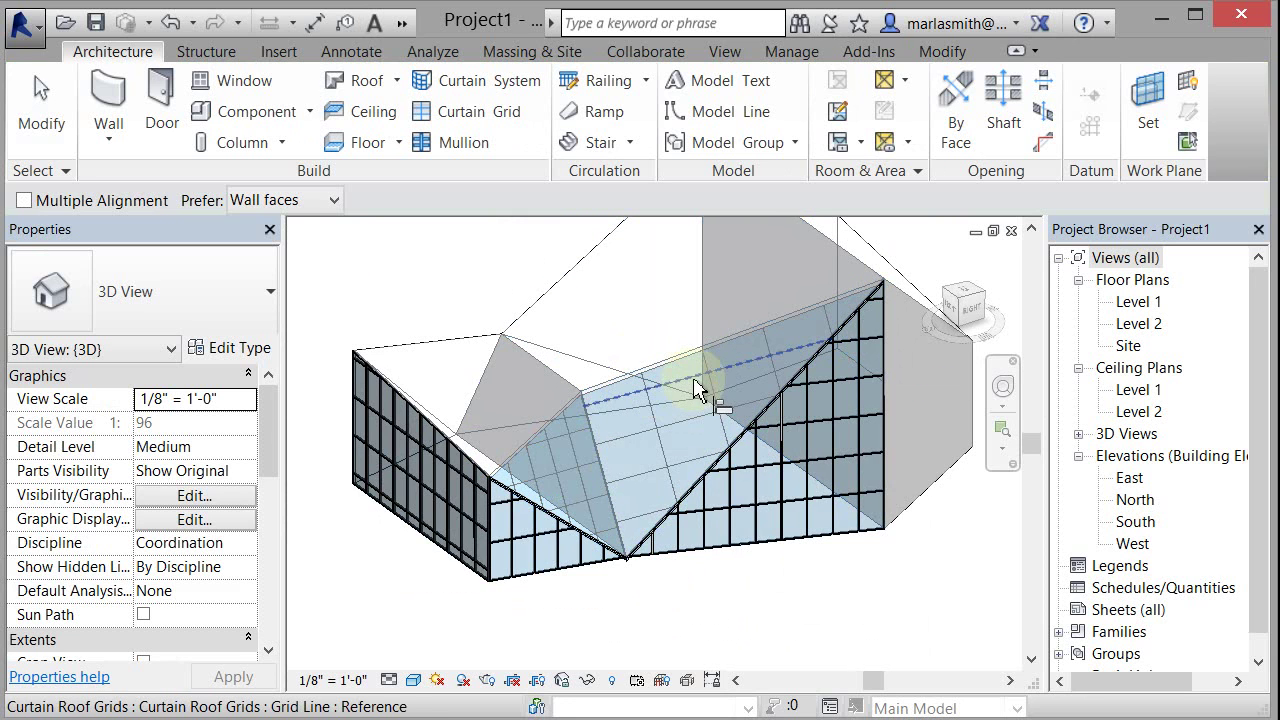
key("Escape")
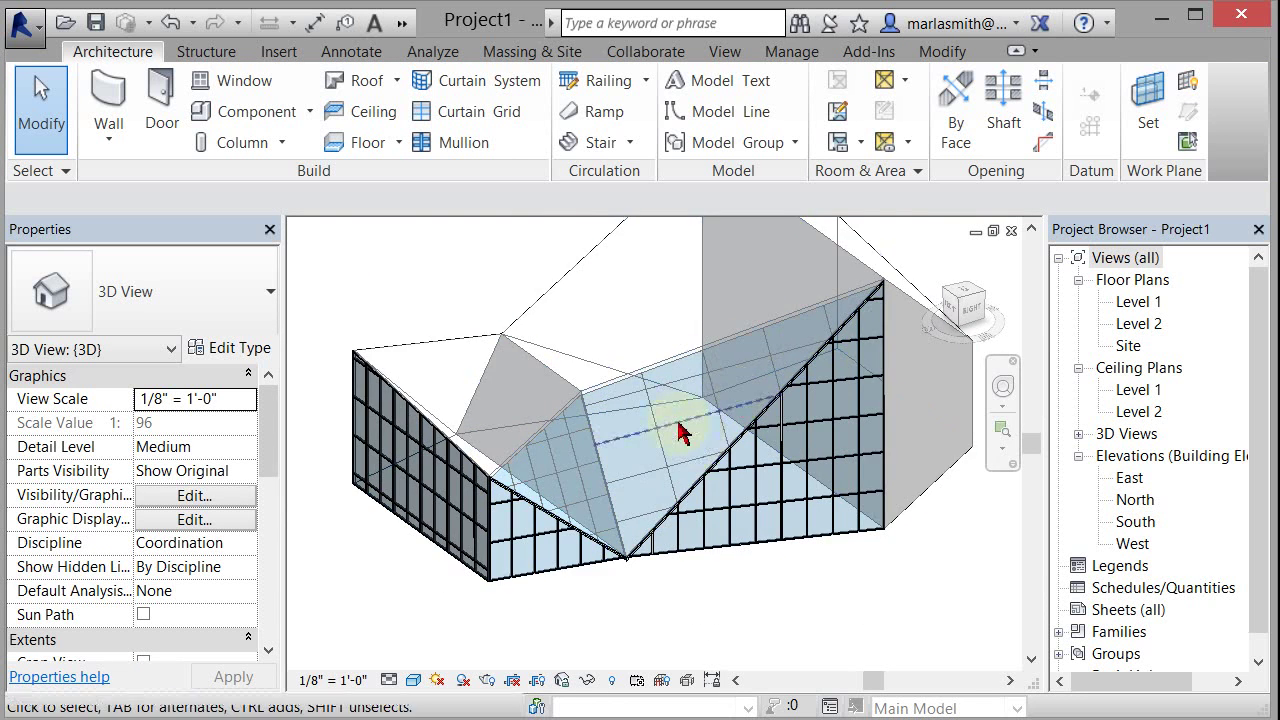
scroll(686, 431, "up", 3)
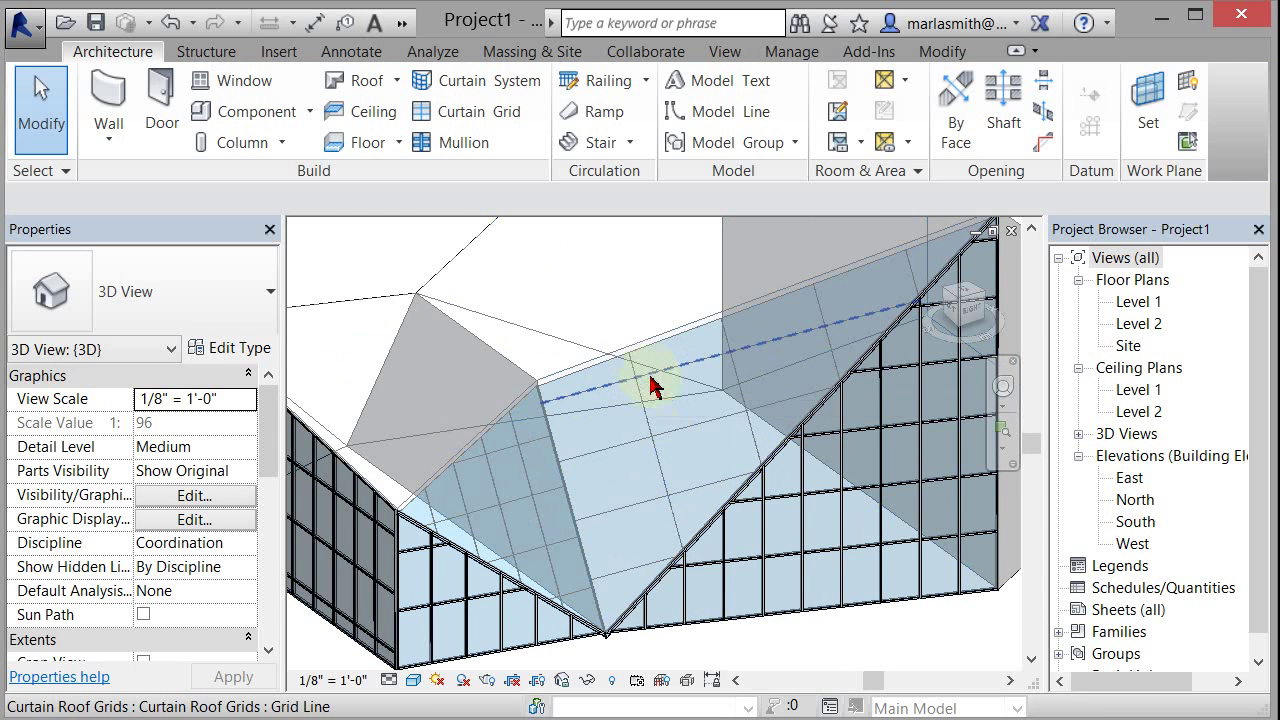
scroll(700, 514, "down", 4)
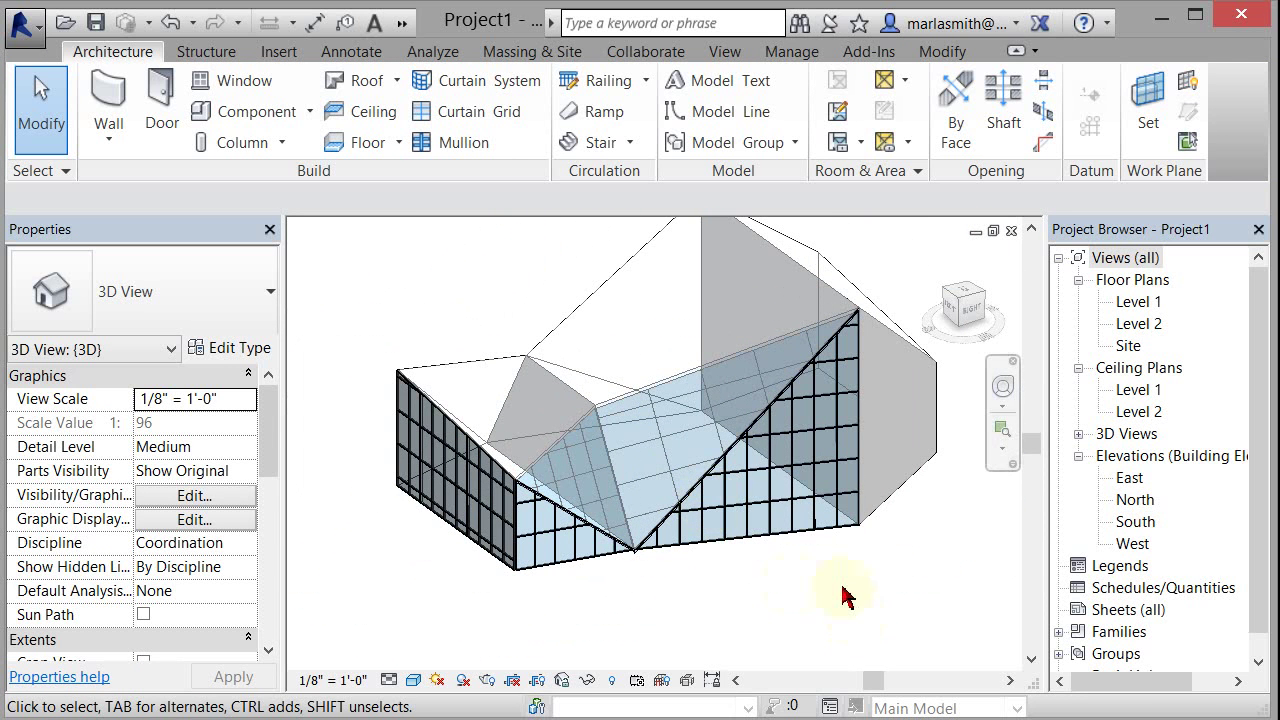
middle_click_drag(842, 596, 794, 586, "shift")
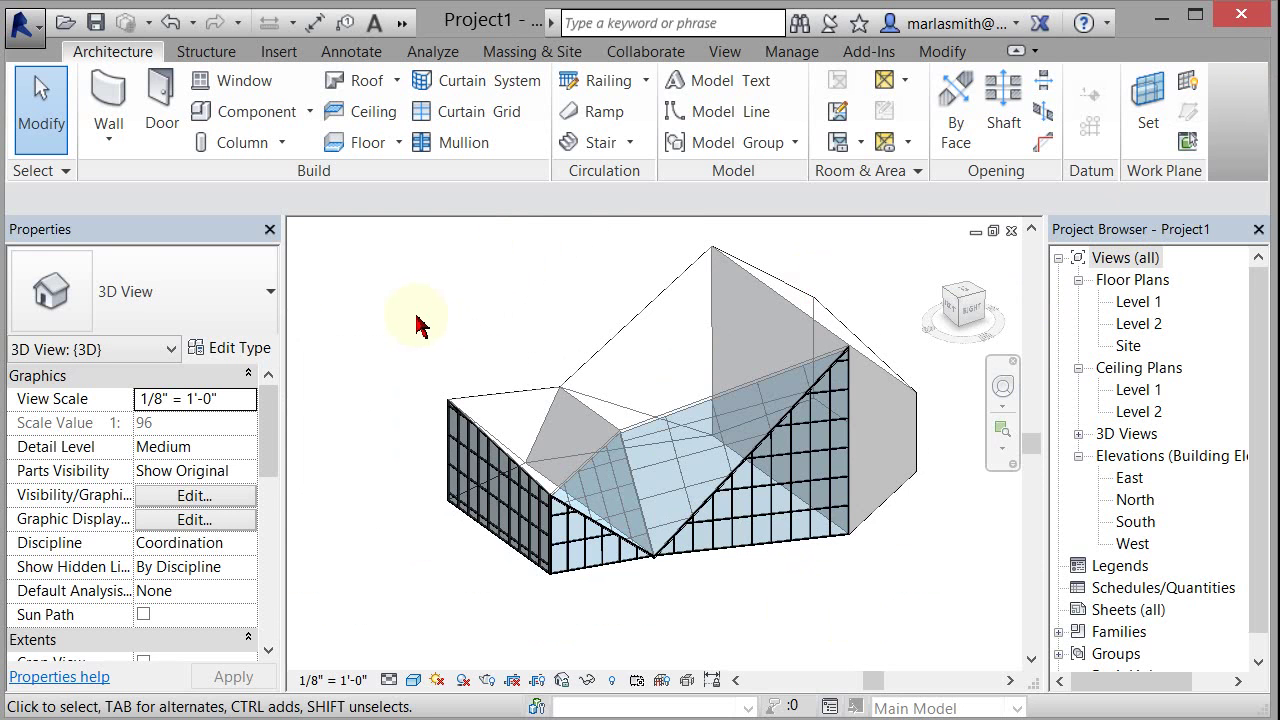
In the Bend Mass family, drag the bend-controlling reference plane out to 68'-0".
key("ctrl+Tab")
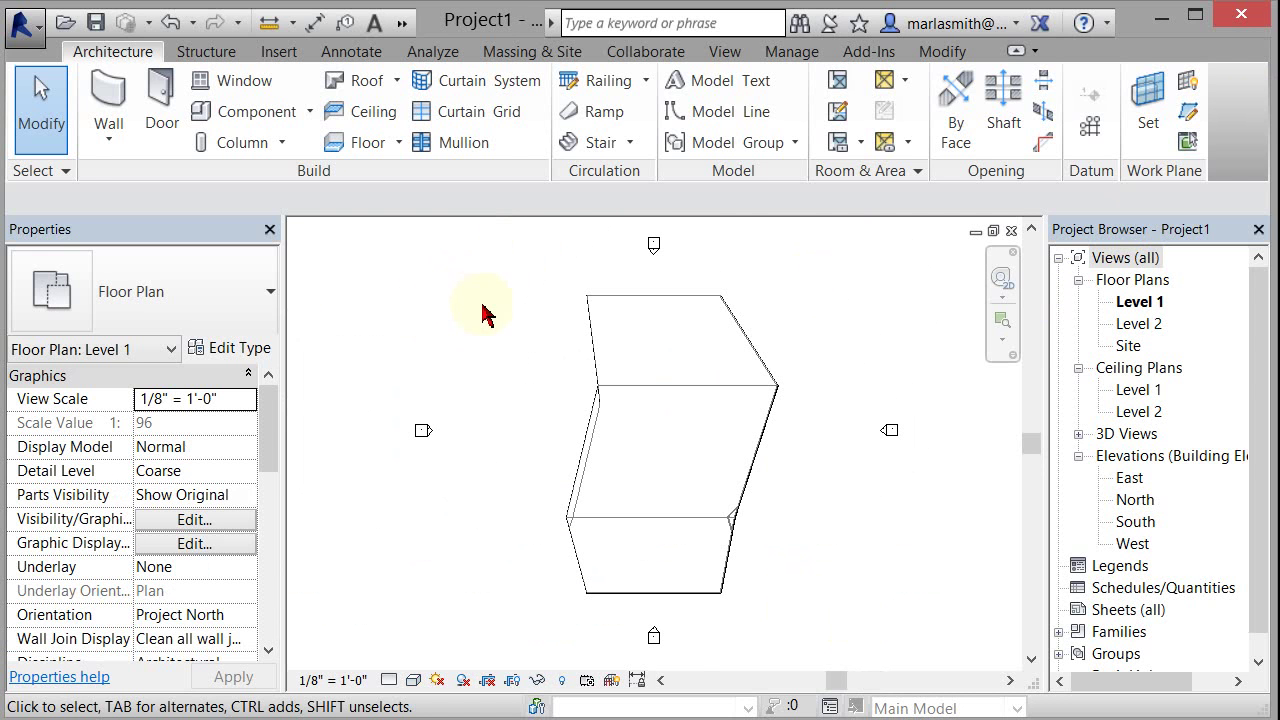
key("ctrl+Tab")
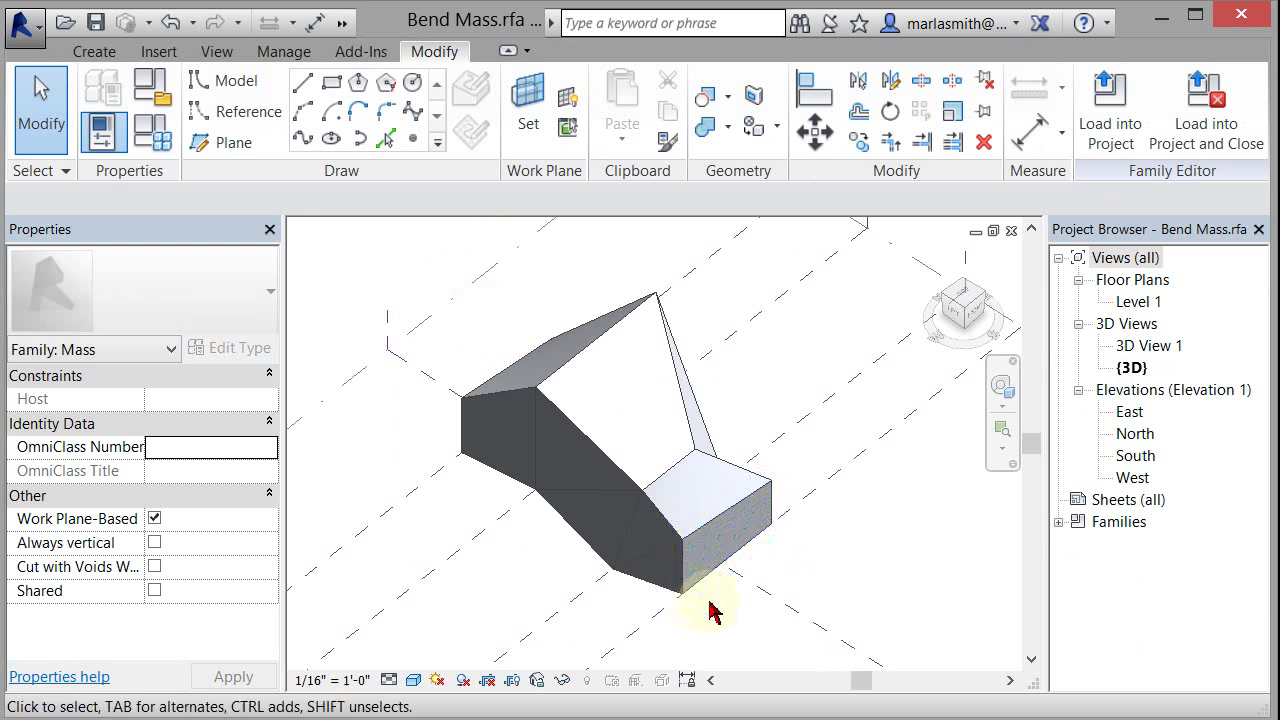
scroll(903, 514, "down", 2)
left_click(631, 493)
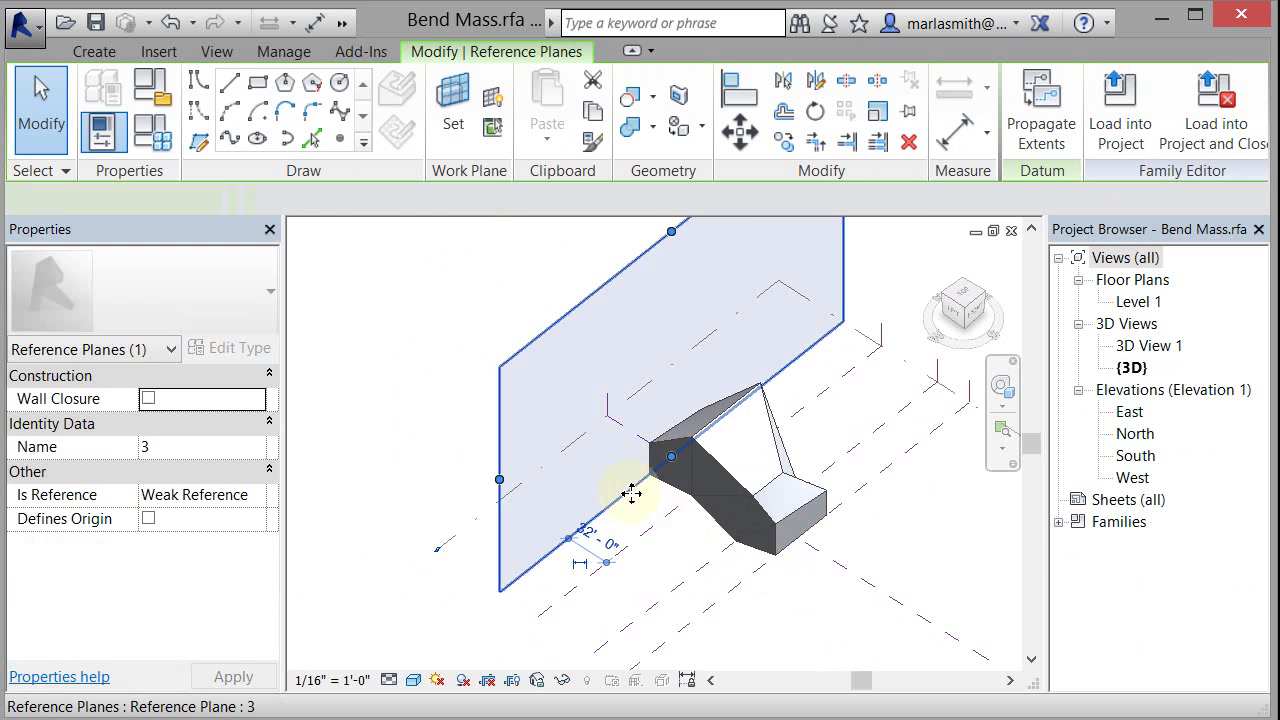
left_click_drag(623, 489, 586, 446)
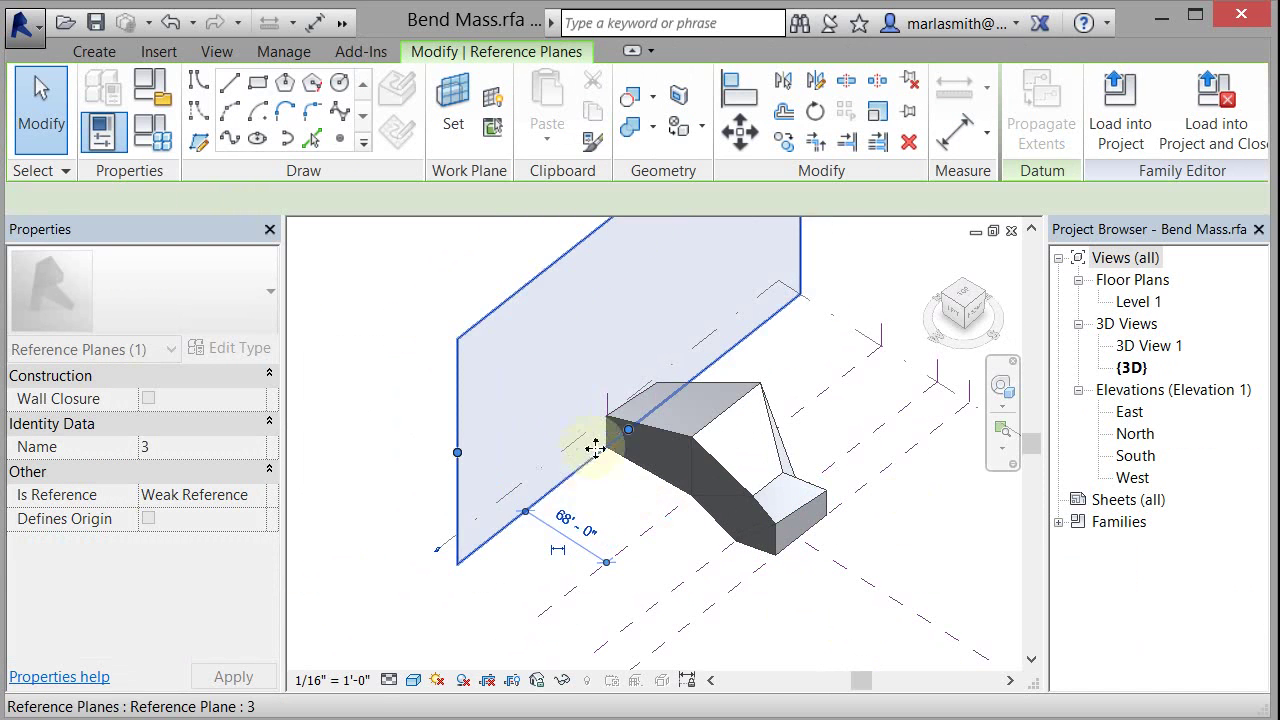
Raise the reference line at the form's top to reshape the mass end.
scroll(645, 405, "up", 3)
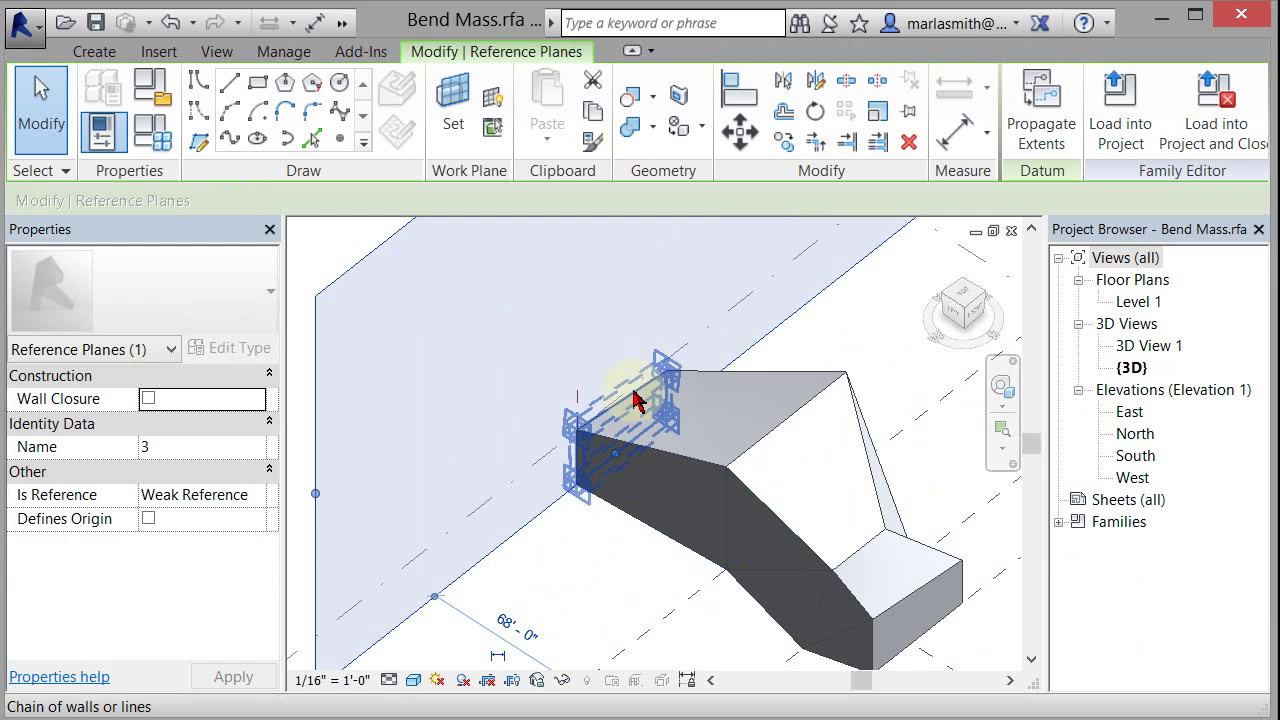
left_click(637, 388)
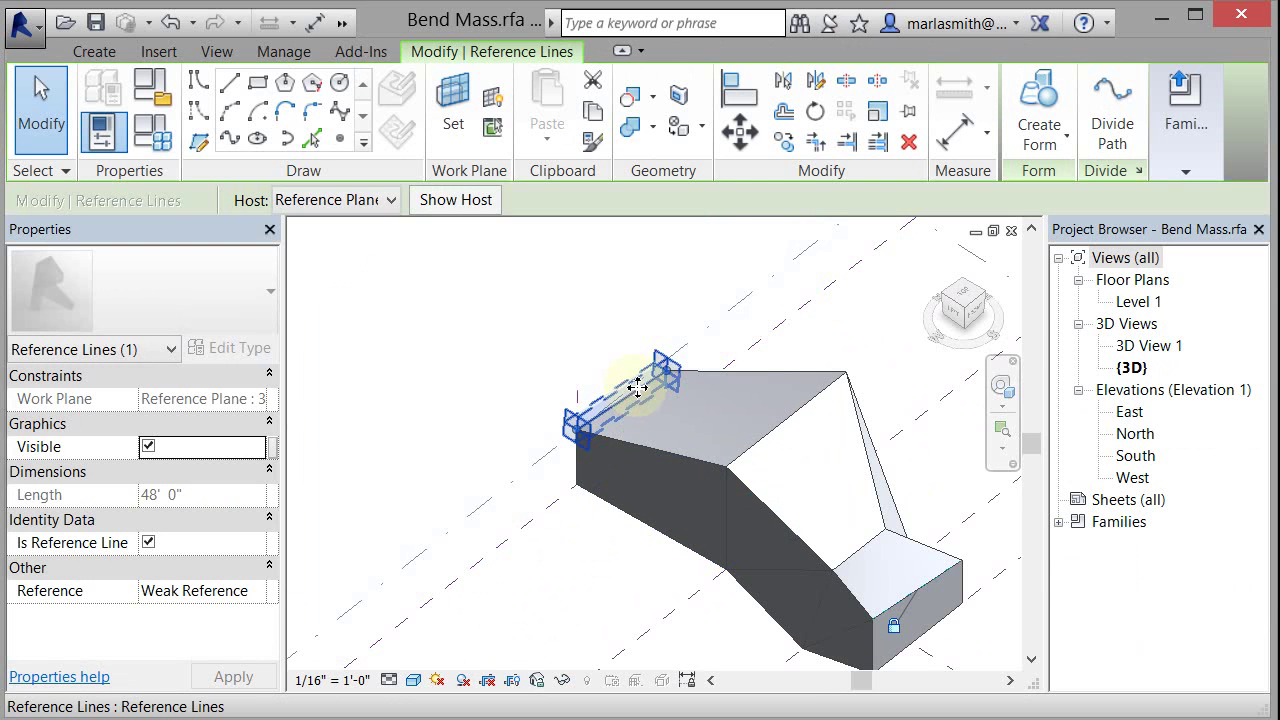
left_click_drag(637, 388, 646, 317)
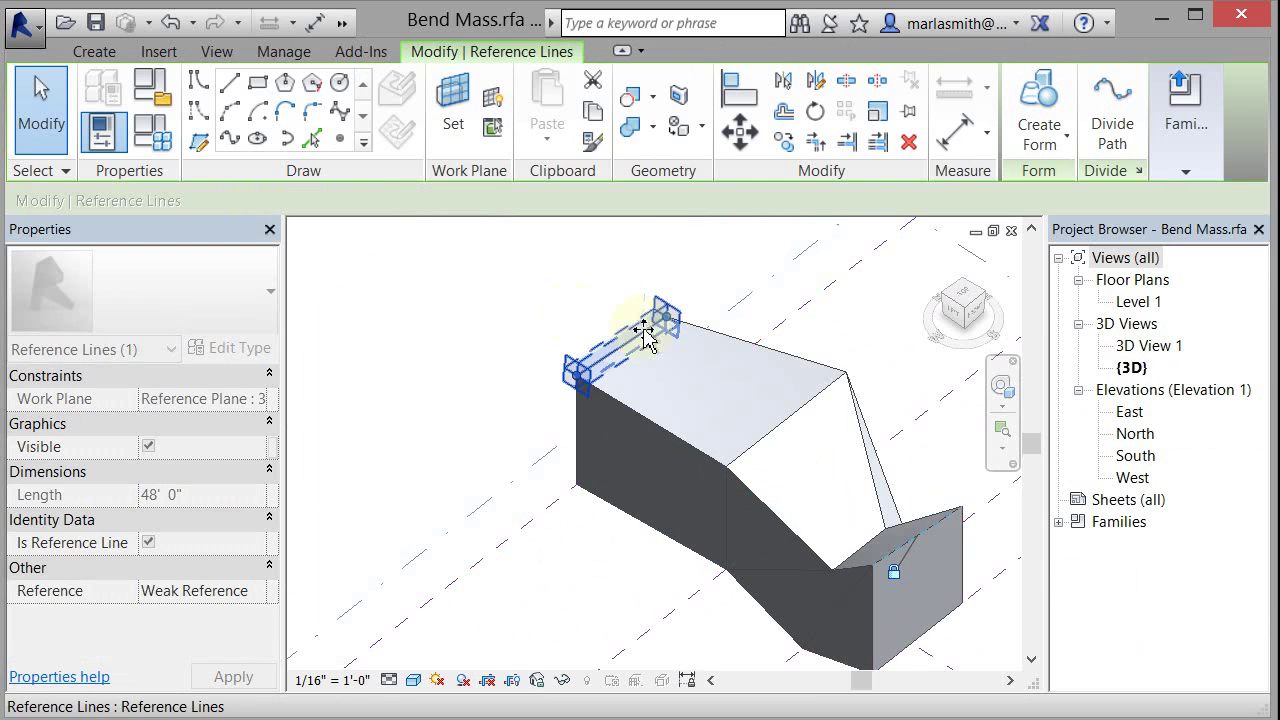
left_click(550, 316)
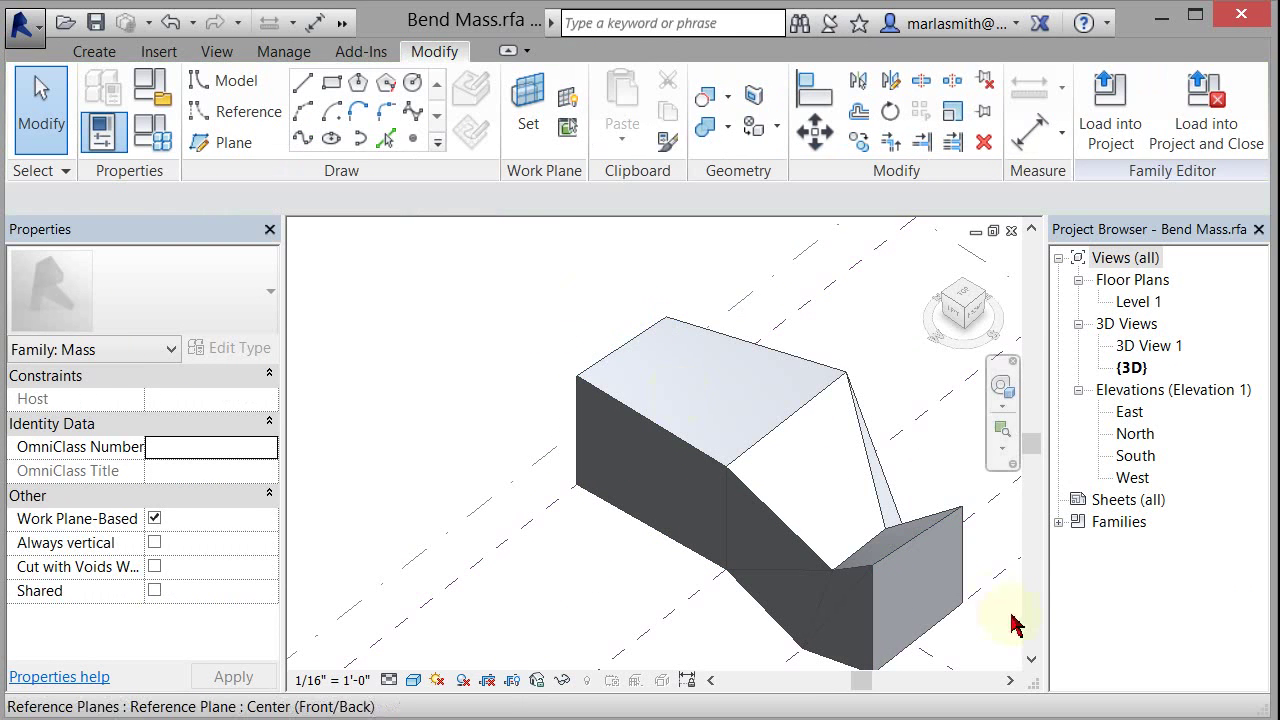
Reload the edited Bend Mass into Project1, overwriting the old version, and open the {3D} view.
left_click(1110, 108)
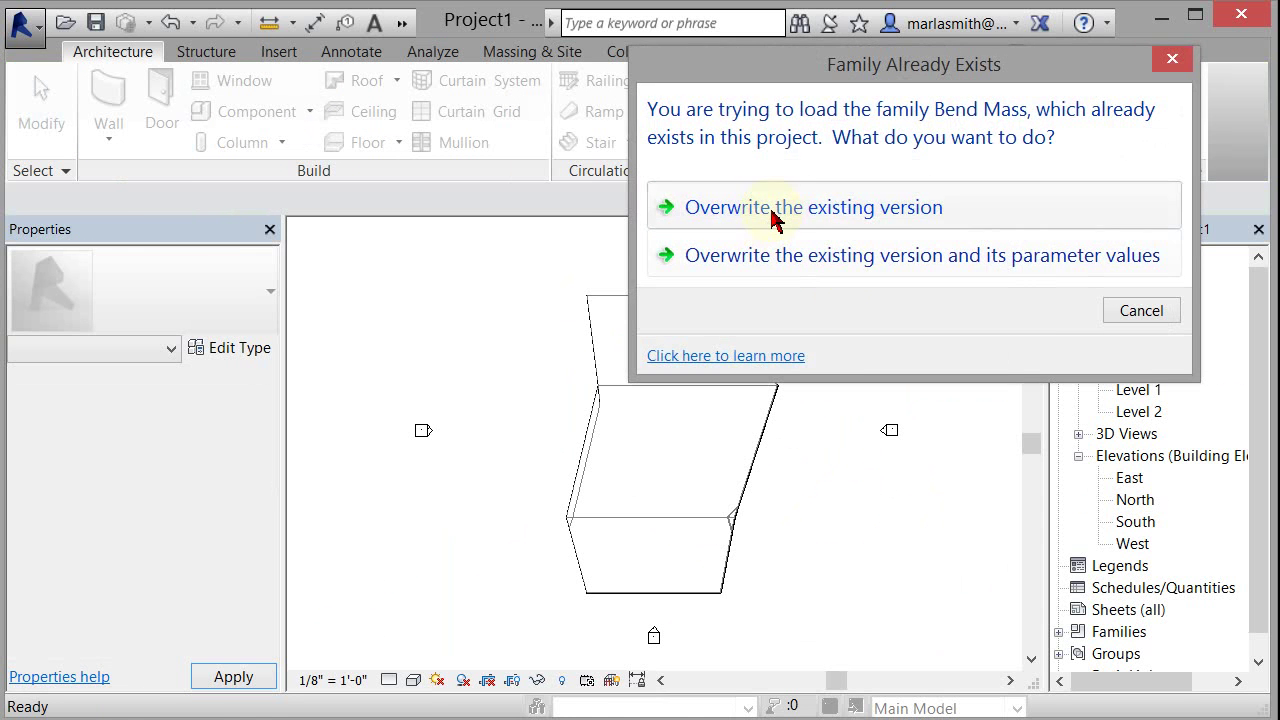
left_click(772, 220)
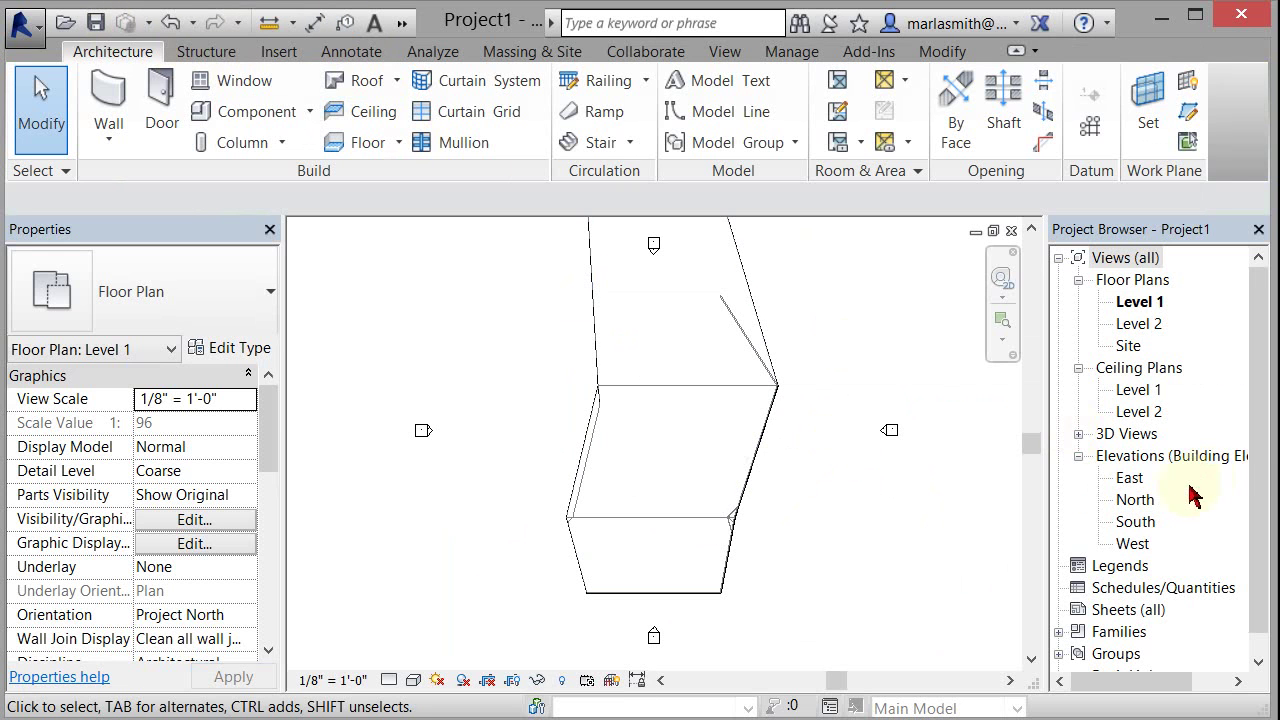
left_click(1078, 434)
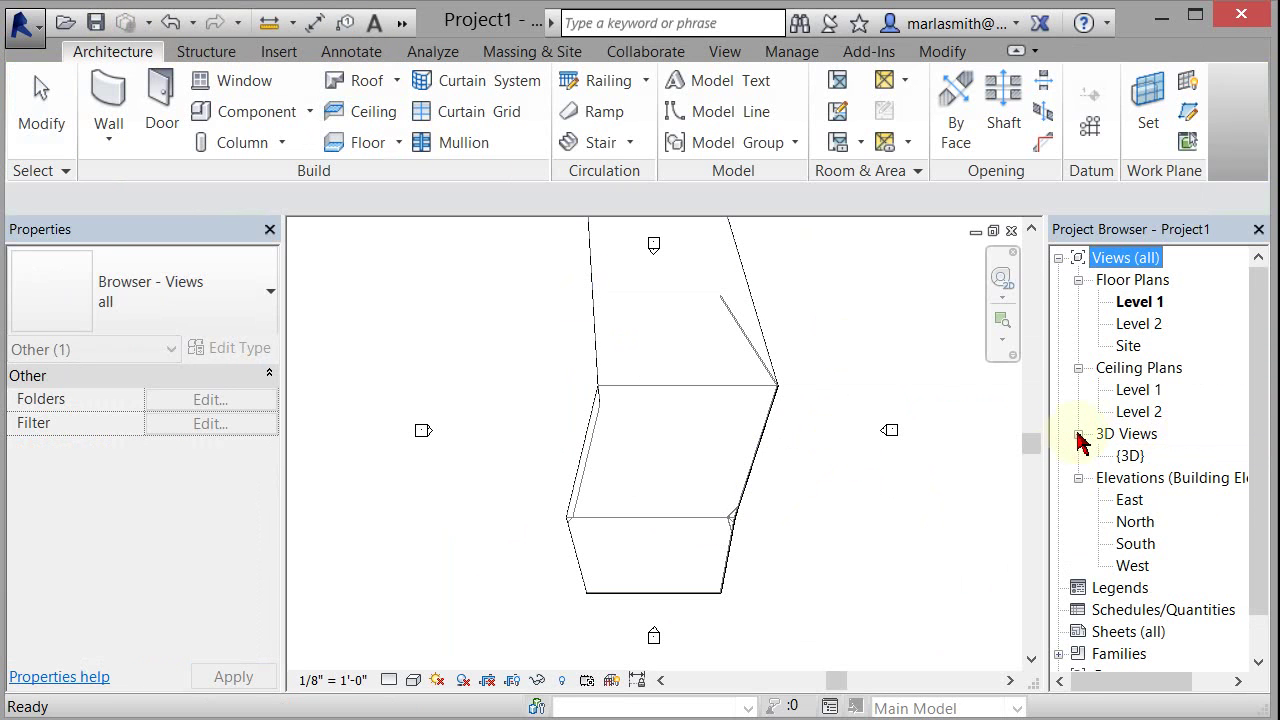
double_click(1128, 457)
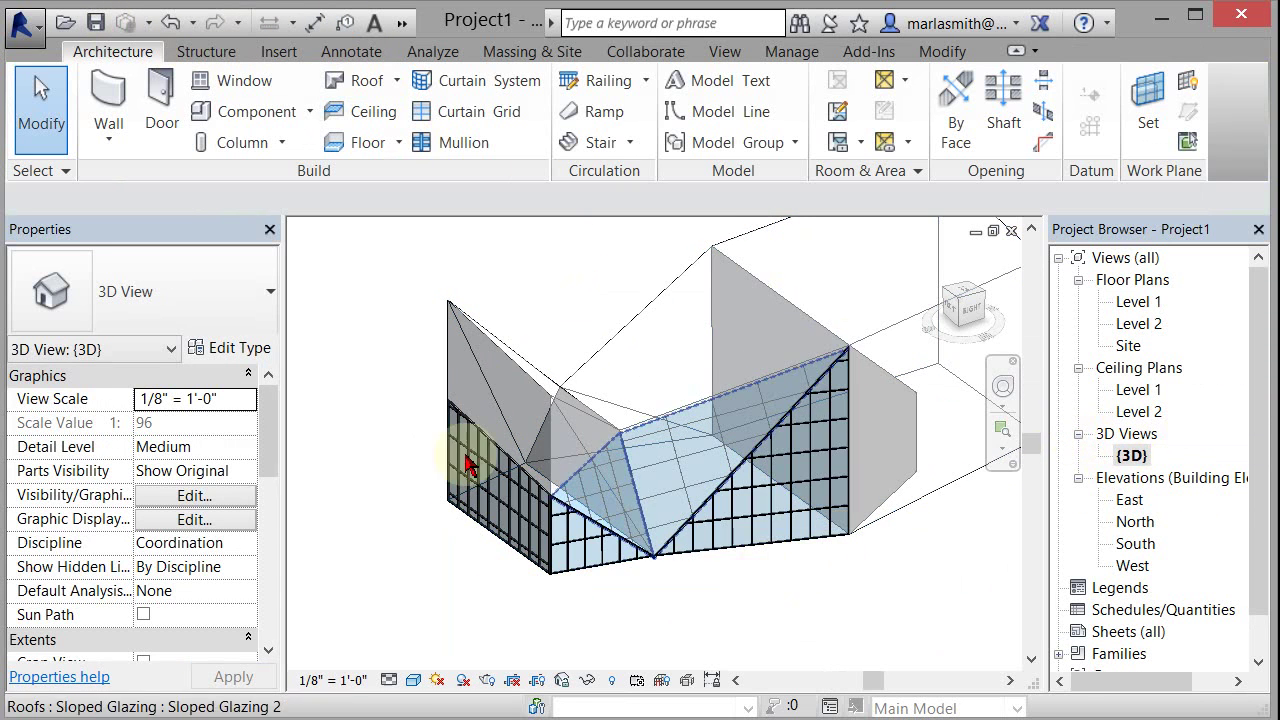
Select the left Storefront curtain wall so it can follow the reshaped mass face.
middle_click_drag(755, 492, 557, 533, "shift")
scroll(514, 528, "up", 3)
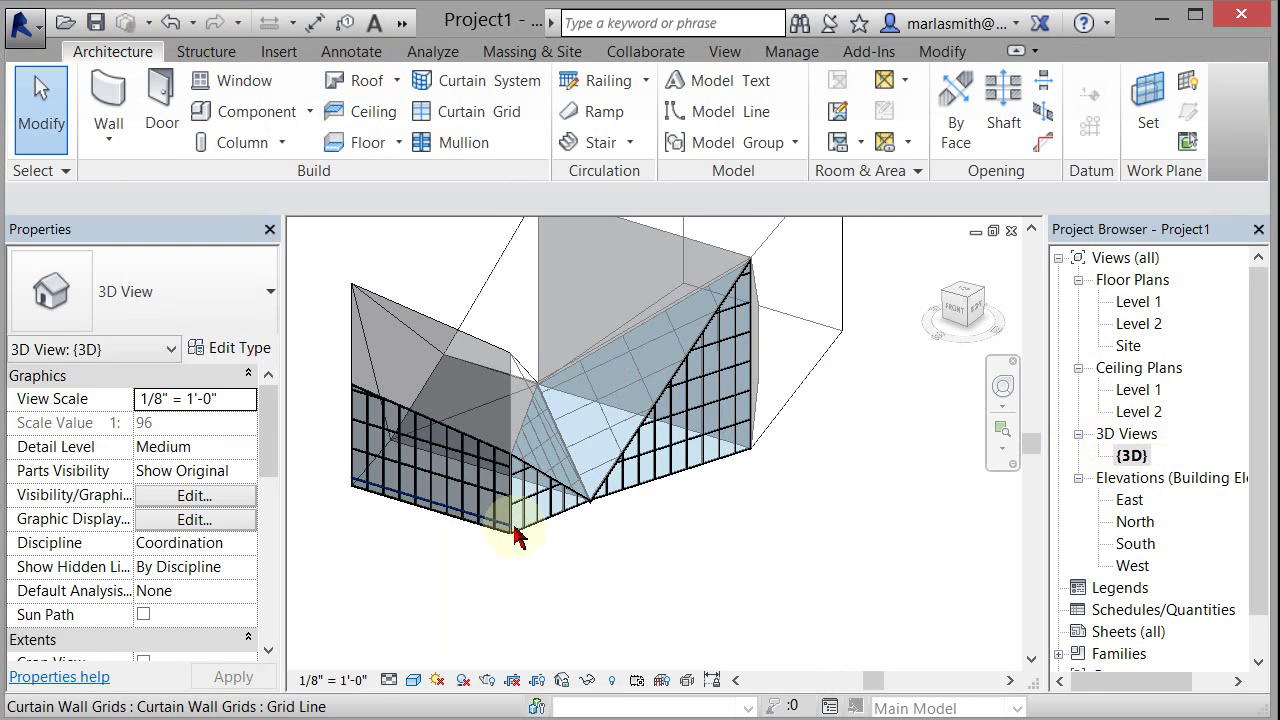
left_click(443, 421)
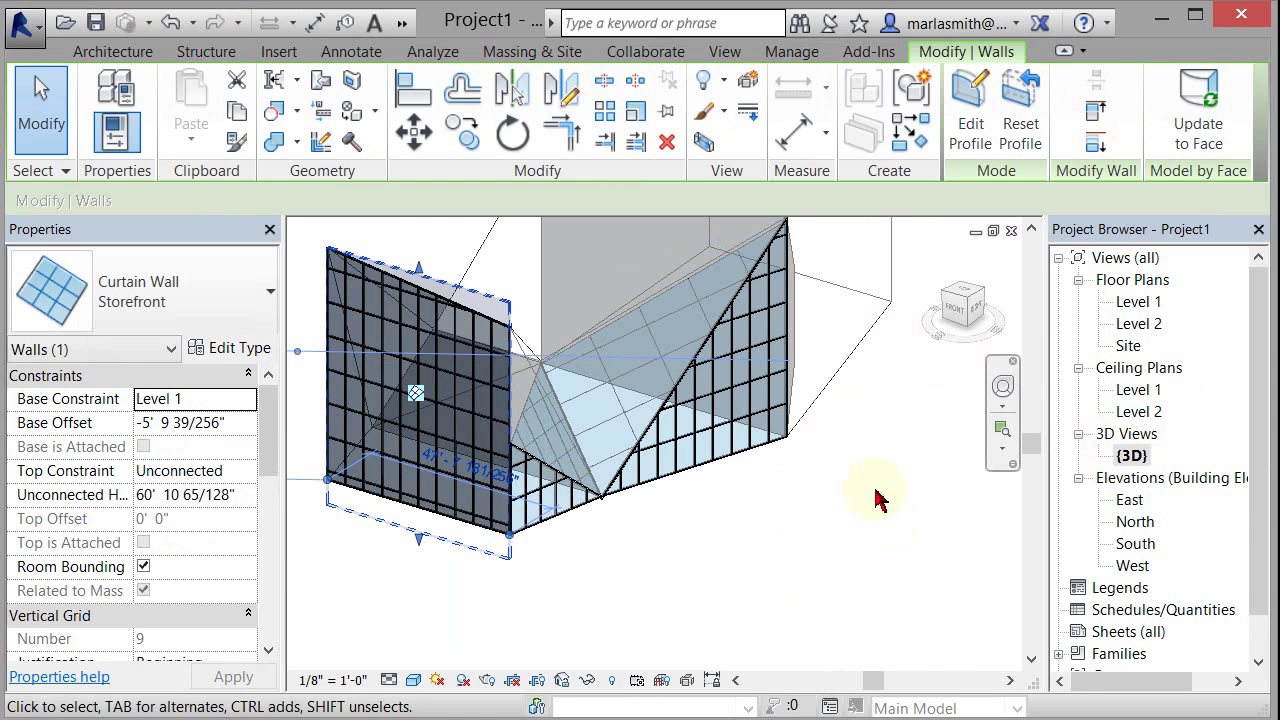
Inspect the updated curtain wall, now about 60' 10" tall, and check the grey generic wall.
middle_click_drag(874, 500, 674, 531, "shift")
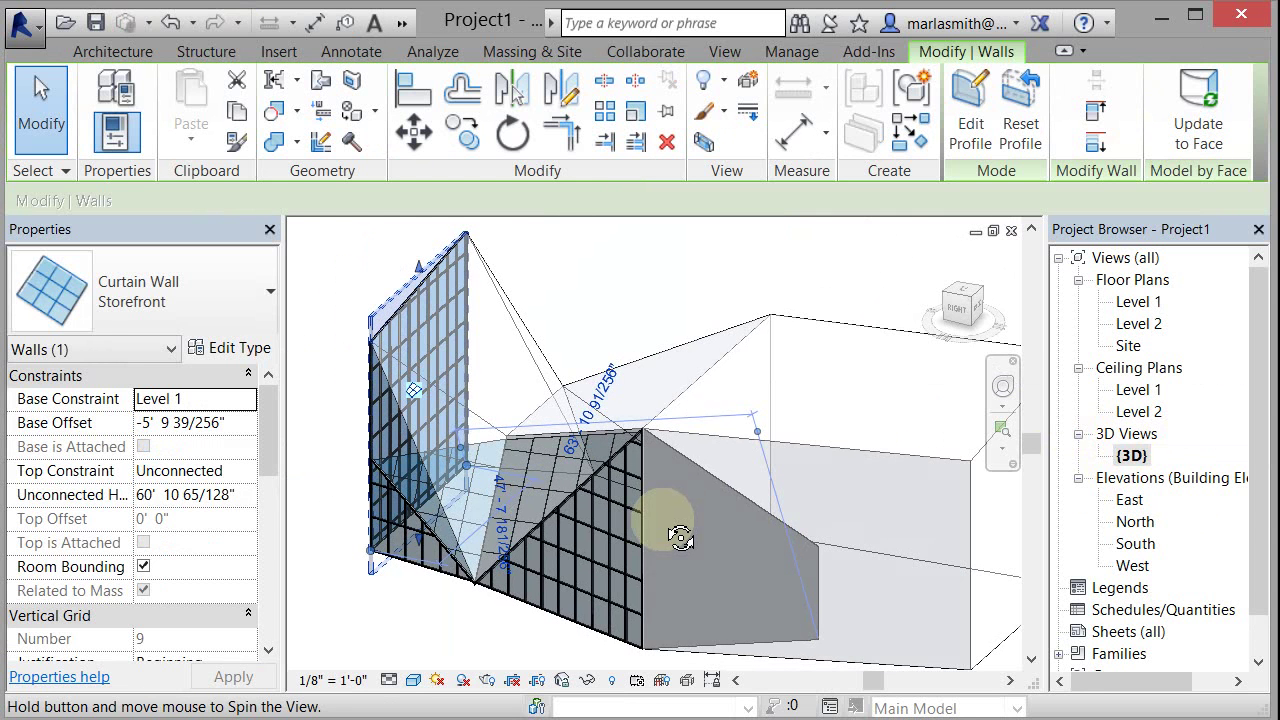
left_click(714, 486)
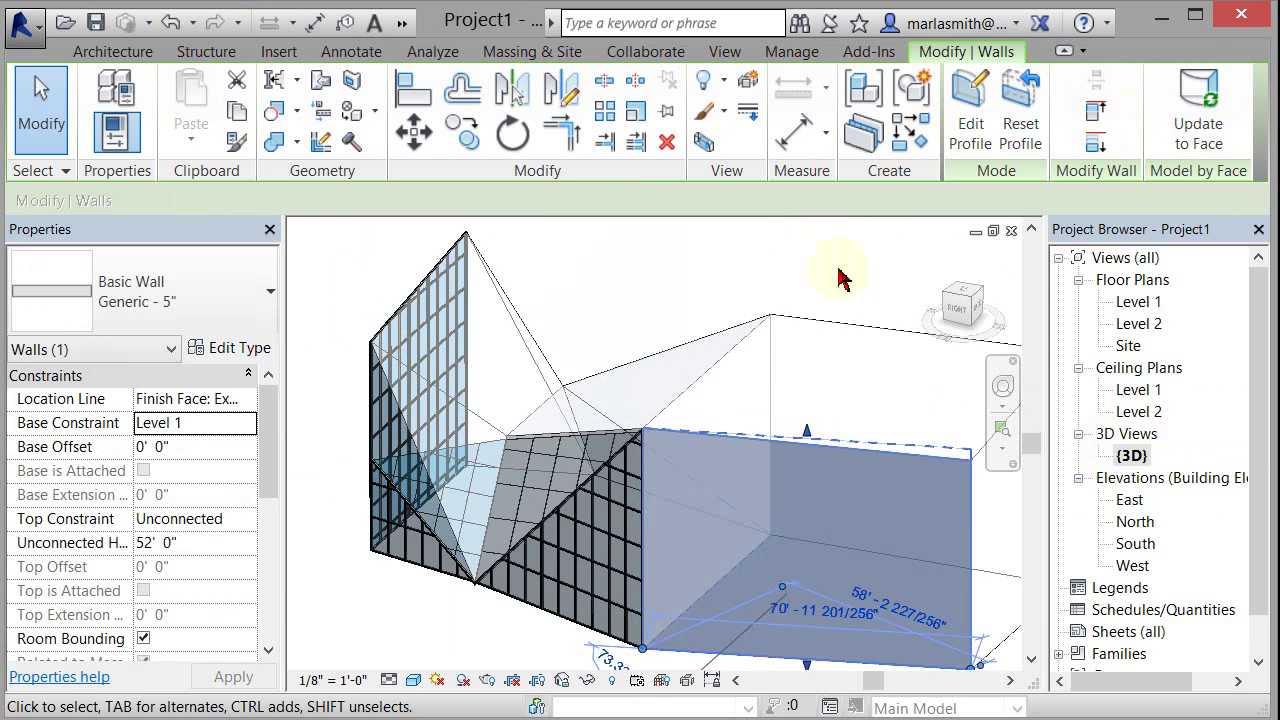
left_click(491, 609)
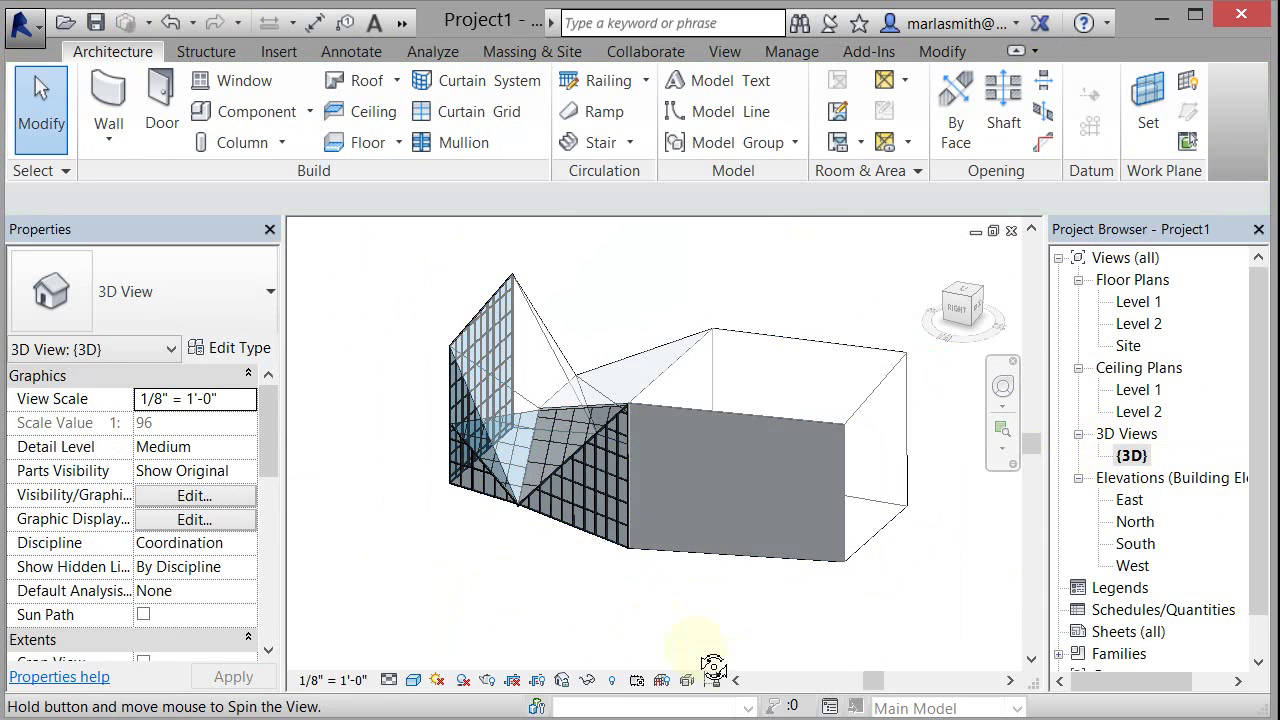
mouse_move(709, 674)
middle_mouse_down("shift")
mouse_move(810, 683)
mouse_move(686, 666)
middle_mouse_up("shift")
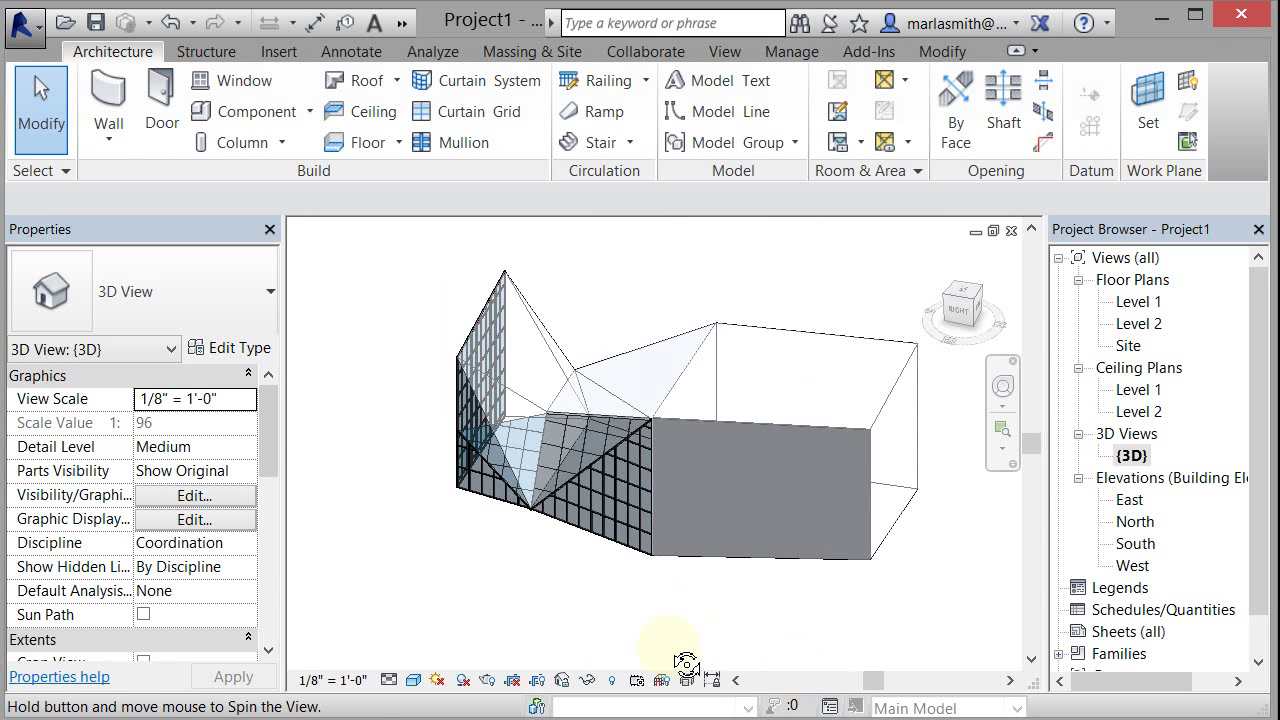